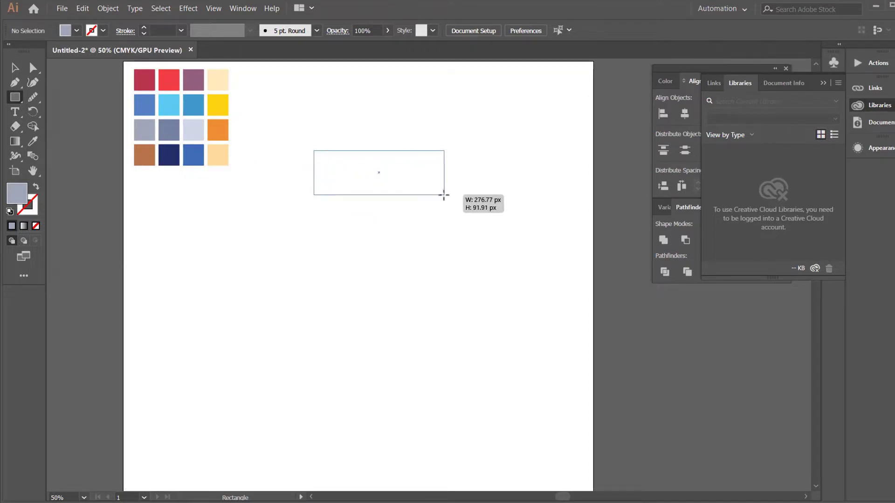
- Give the grey rectangle a dark navy outline with a 4 pt stroke
{"action": "left_click", "coordinate": [16, 68]}
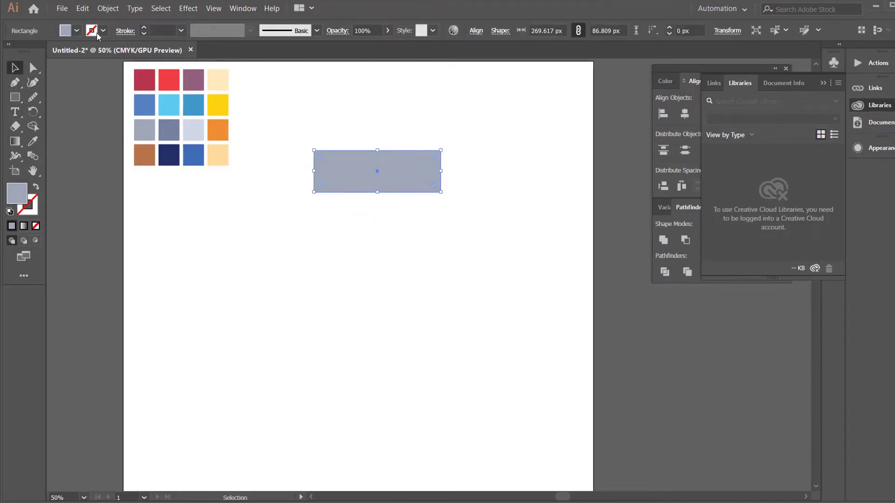
{"action": "left_click", "coordinate": [77, 31]}
{"action": "left_click", "coordinate": [59, 78]}
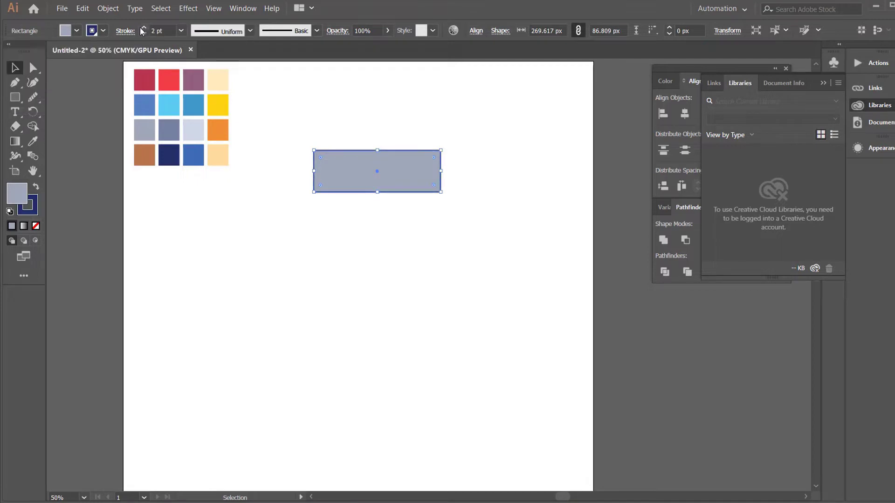
- Round only the two top corners of the grey rectangle slightly
{"action": "left_click", "coordinate": [32, 68]}
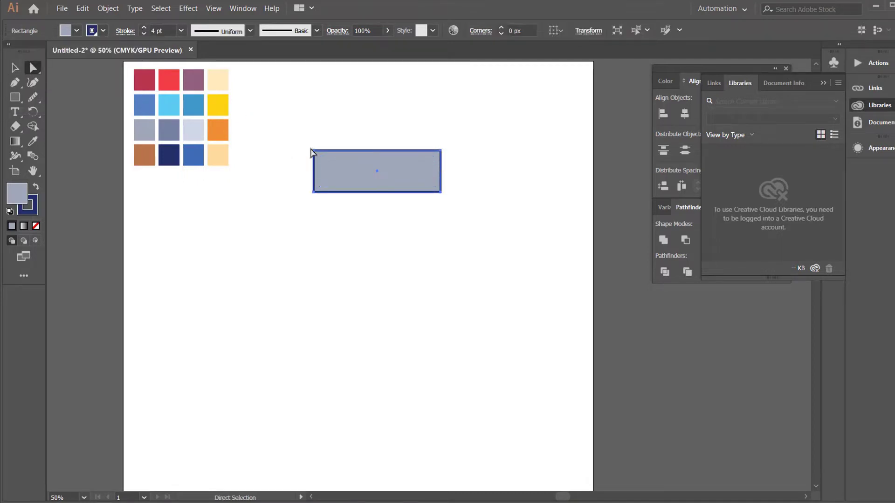
{"action": "left_click", "coordinate": [351, 171]}
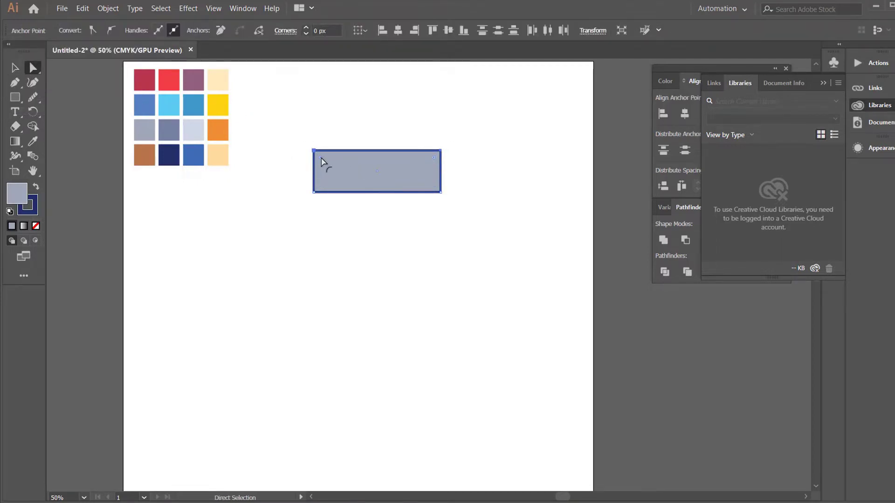
{"action": "left_click_drag", "start_coordinate": [322, 162], "coordinate": [321, 166]}
{"action": "left_click", "coordinate": [265, 190]}
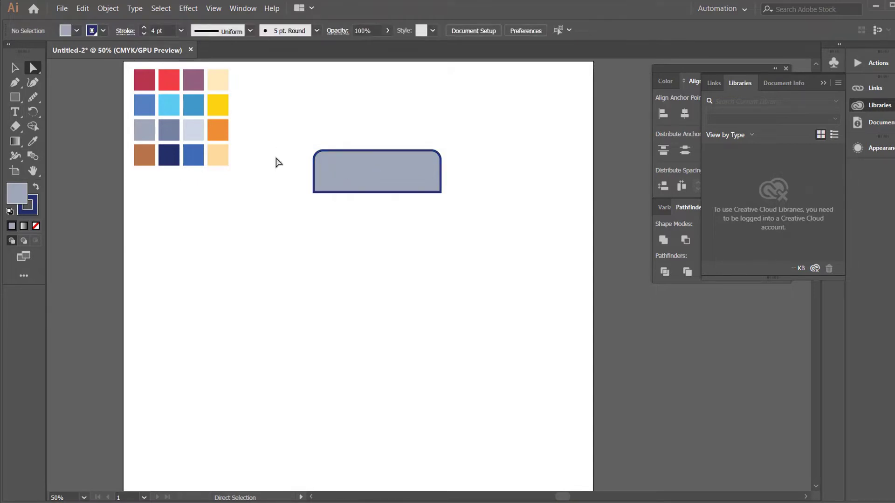
- Draw a second rectangle about 270 × 58 px directly beneath the first, matching its width
{"action": "left_click", "coordinate": [15, 97]}
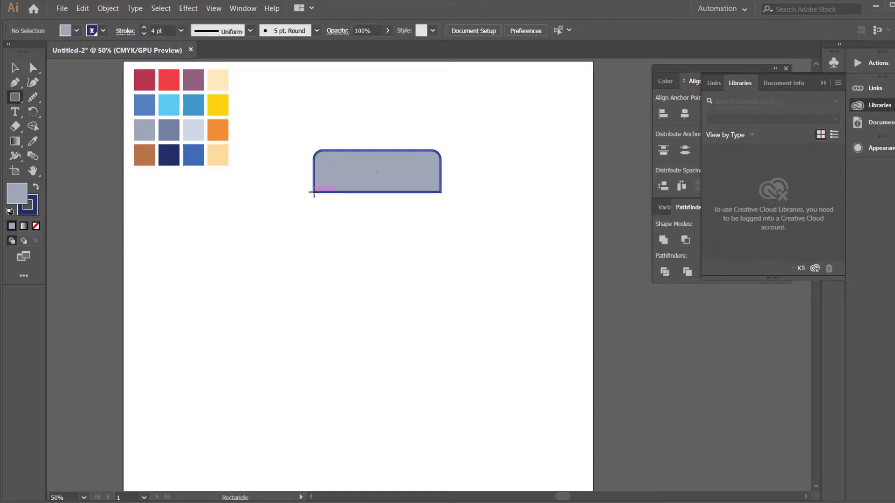
{"action": "left_click_drag", "start_coordinate": [314, 193], "coordinate": [440, 220]}
{"action": "left_click", "coordinate": [15, 68]}
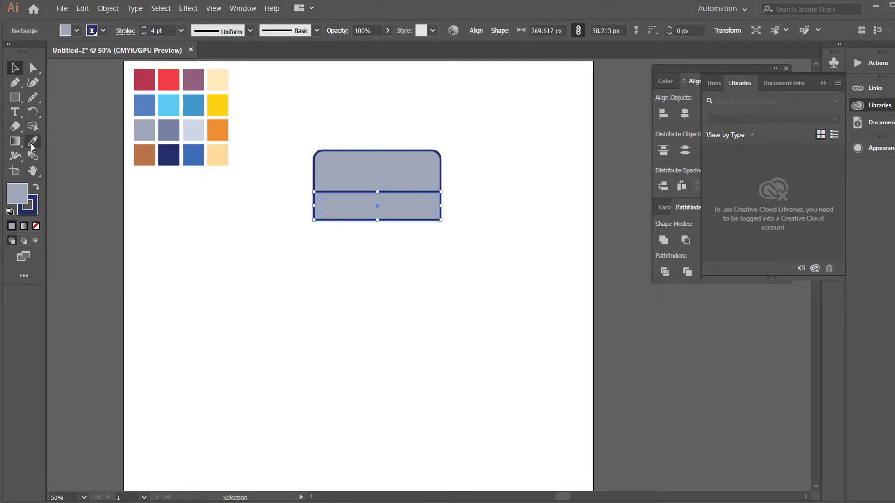
{"action": "left_click", "coordinate": [242, 246]}
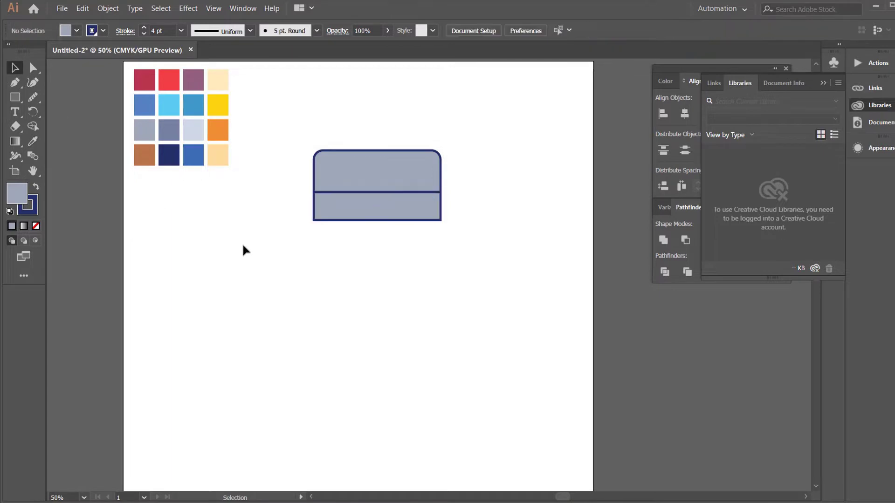
- Lower the upper rectangle's top edge to make it about 77 px high
{"action": "left_click", "coordinate": [351, 185]}
{"action": "left_click_drag", "start_coordinate": [379, 150], "coordinate": [380, 154]}
{"action": "left_click", "coordinate": [291, 223]}
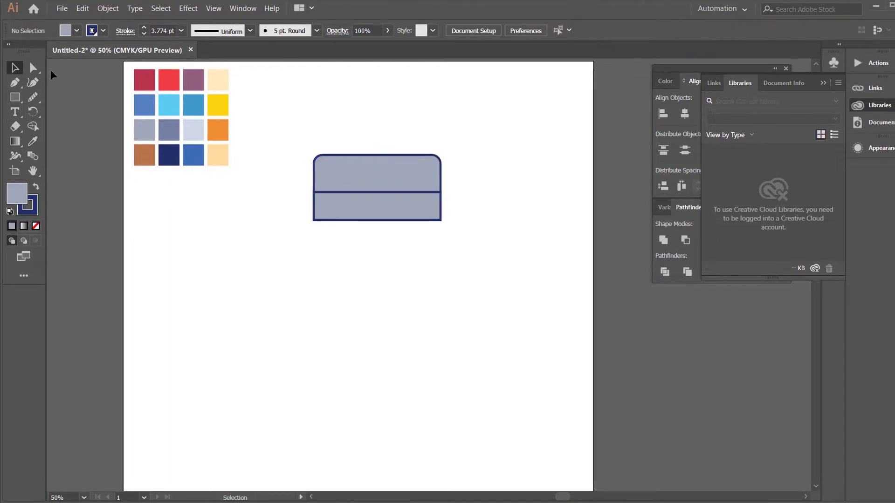
- Round the two bottom corners of the lower rectangle to match the upper one
{"action": "left_click", "coordinate": [32, 68]}
{"action": "left_click_drag", "start_coordinate": [294, 212], "coordinate": [450, 240]}
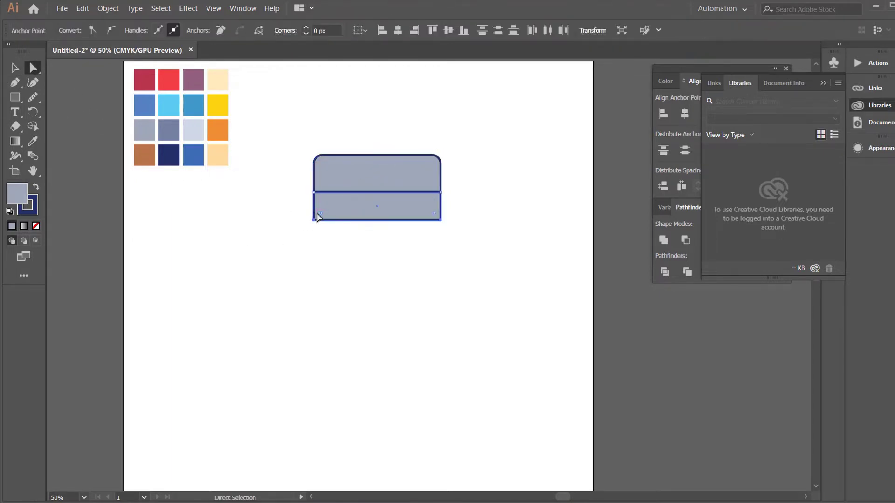
{"action": "left_click_drag", "start_coordinate": [321, 215], "coordinate": [324, 212]}
{"action": "left_click", "coordinate": [291, 228]}
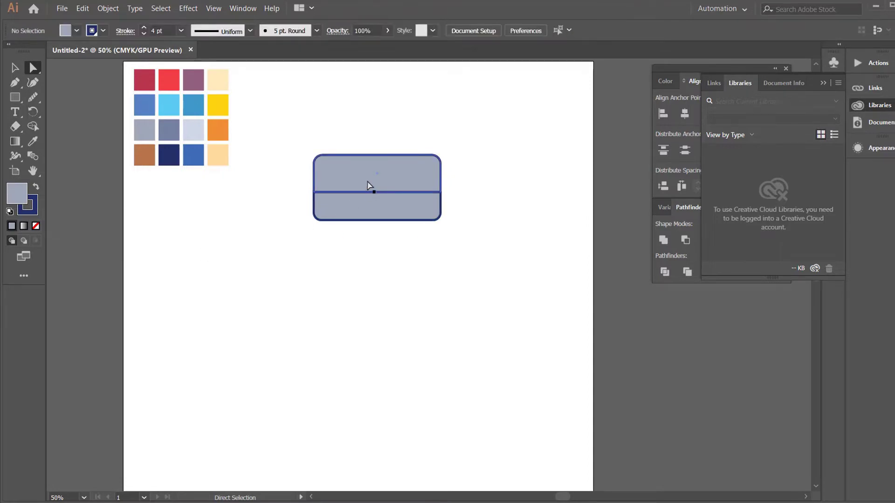
- Fill a front copy of the upper shape with the medium blue swatch, without outline, and shrink it slightly toward the lower left
{"action": "key", "text": "v"}
{"action": "left_click", "coordinate": [346, 180]}
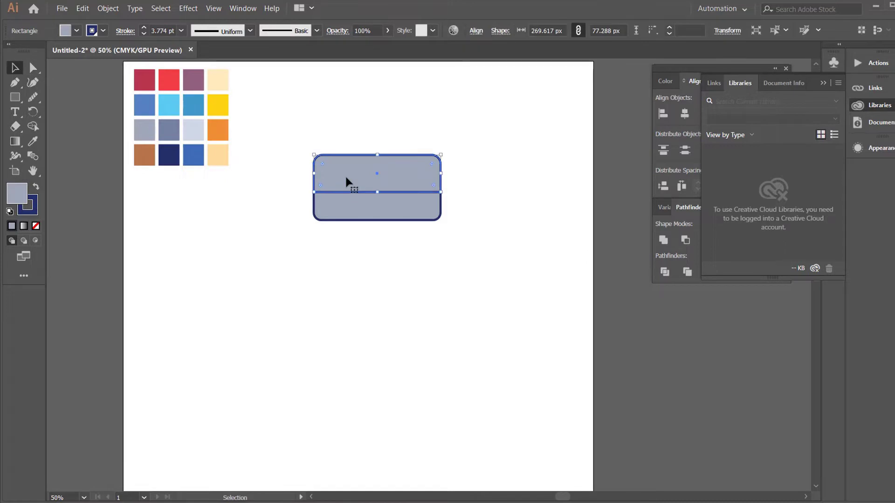
{"action": "left_click", "coordinate": [34, 141]}
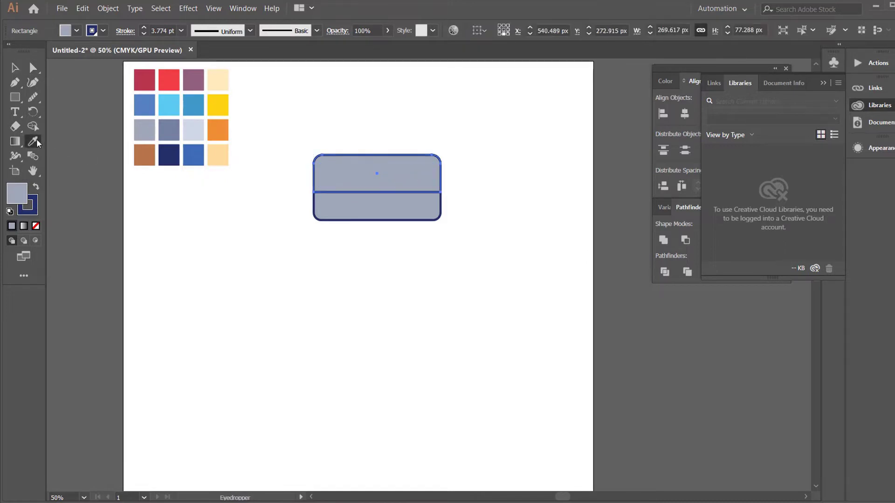
{"action": "left_click", "coordinate": [142, 103]}
{"action": "left_click", "coordinate": [10, 69]}
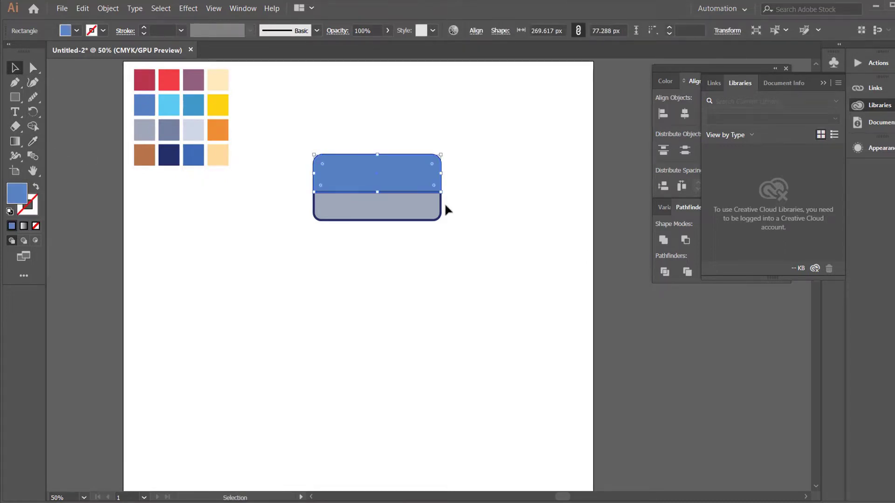
{"action": "left_click_drag", "start_coordinate": [440, 153], "coordinate": [439, 157]}
{"action": "left_click", "coordinate": [404, 144]}
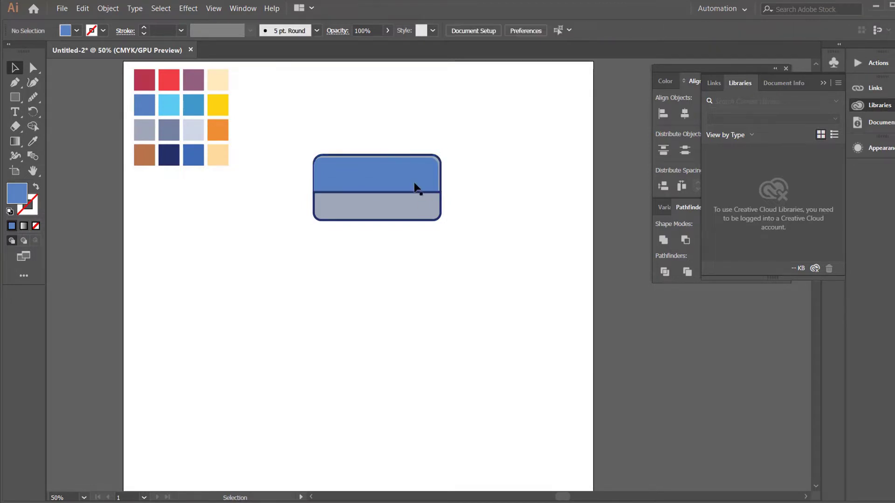
- Copy the lower rectangle in front, shrink it to about 265 × 52 px, and apply the light blue swatch without outline
{"action": "left_click", "coordinate": [418, 207]}
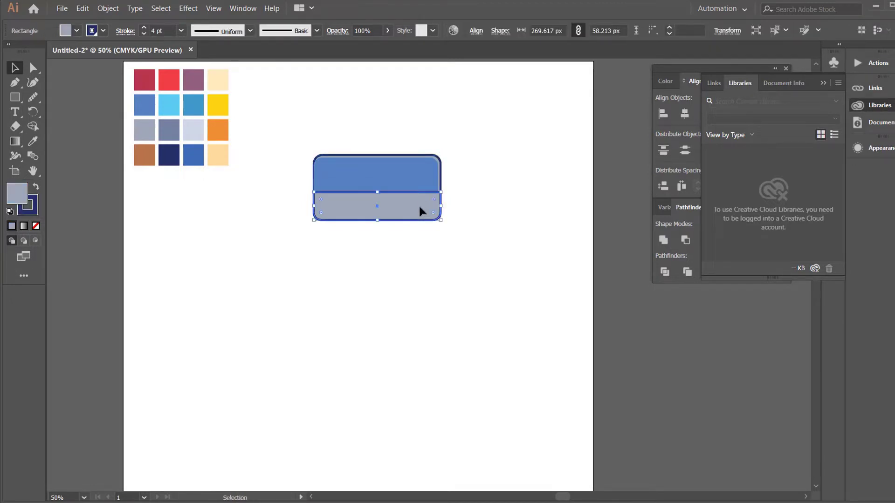
{"action": "key", "text": "ctrl+c"}
{"action": "key", "text": "ctrl+f"}
{"action": "left_click_drag", "start_coordinate": [440, 192], "coordinate": [439, 194]}
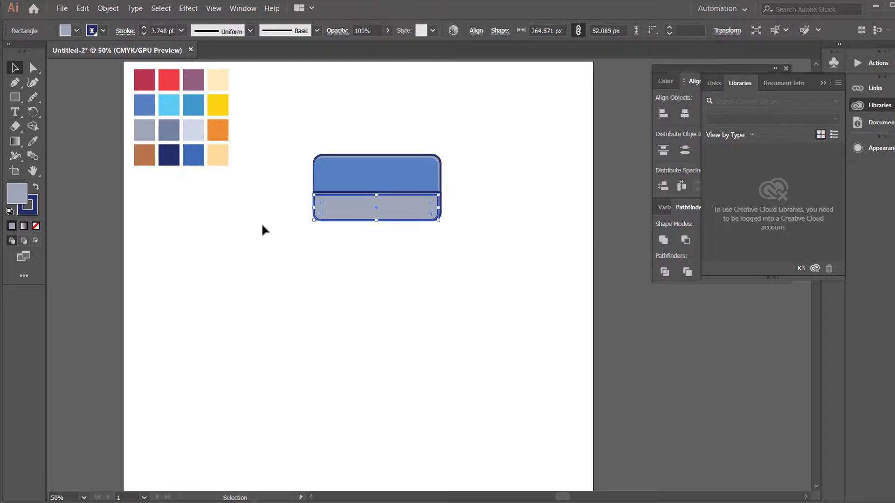
{"action": "left_click", "coordinate": [34, 141]}
{"action": "left_click", "coordinate": [169, 103]}
{"action": "key", "text": "v"}
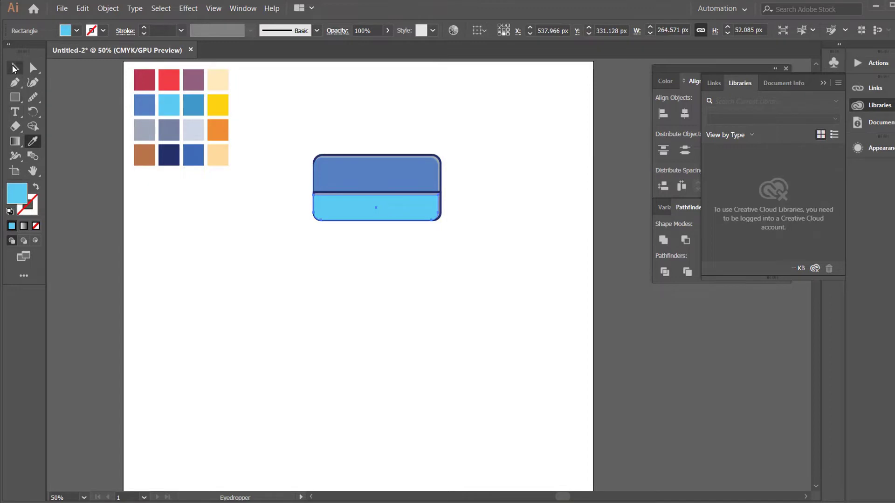
{"action": "left_click", "coordinate": [274, 306]}
- Draw a closed Pen shape whose curve runs from the box's left side to its bottom edge, extending outside the lower-left corner
{"action": "left_click", "coordinate": [15, 82]}
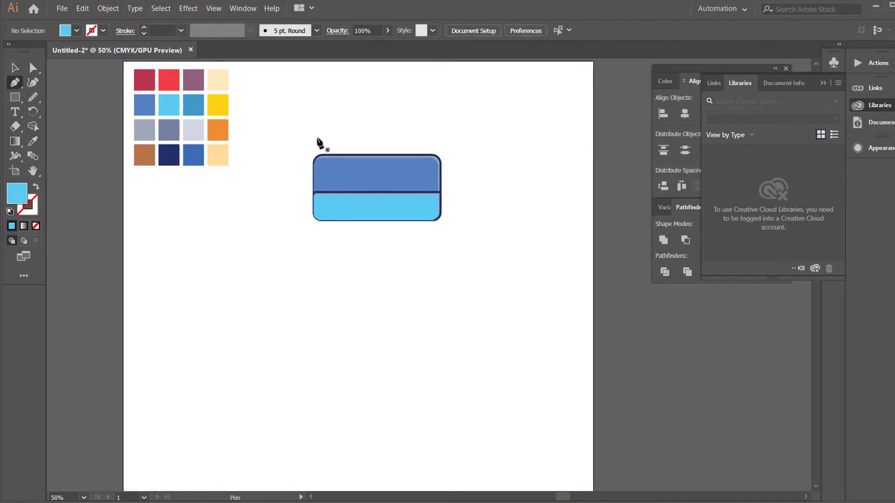
{"action": "left_click", "coordinate": [314, 172]}
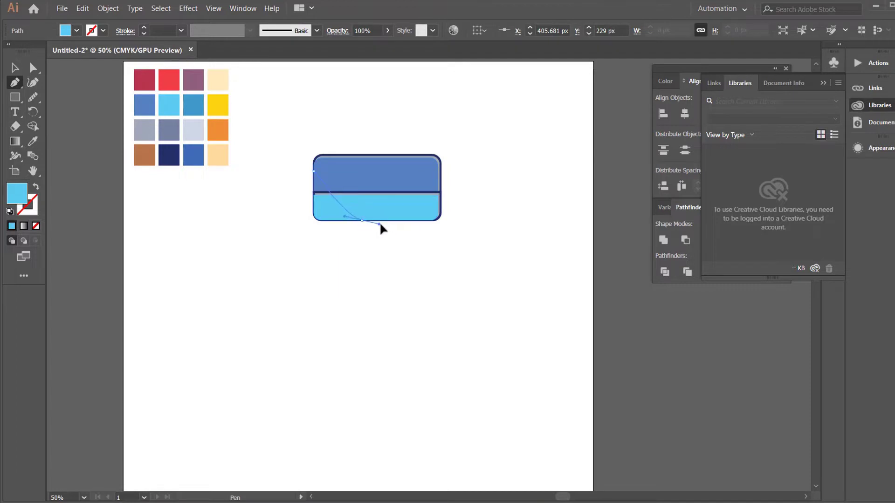
{"action": "left_click_drag", "start_coordinate": [388, 224], "coordinate": [393, 220]}
{"action": "left_click", "coordinate": [362, 220]}
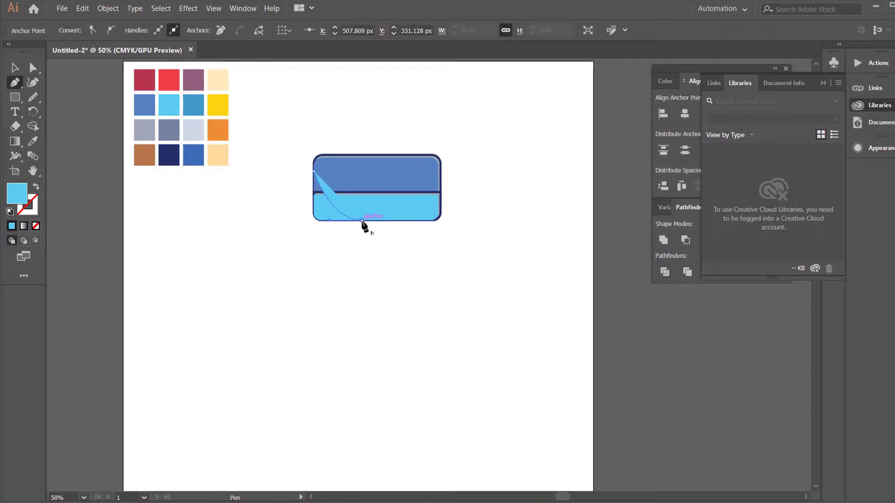
{"action": "left_click", "coordinate": [328, 256]}
{"action": "left_click", "coordinate": [259, 185]}
{"action": "left_click", "coordinate": [314, 172]}
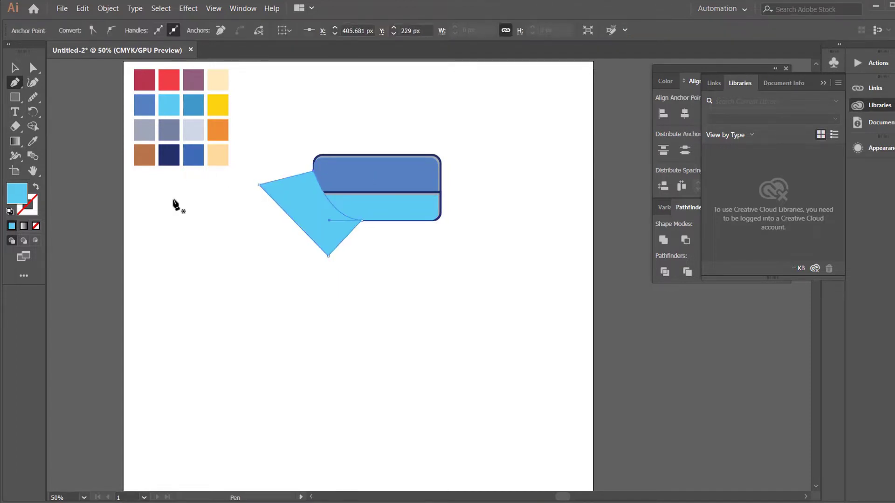
- Trim away the part of the curved shape outside the box with the Shape Builder
{"action": "left_click", "coordinate": [15, 69]}
{"action": "left_click", "coordinate": [401, 373]}
{"action": "left_click_drag", "start_coordinate": [355, 227], "coordinate": [289, 154]}
{"action": "left_click", "coordinate": [32, 126]}
{"action": "left_click", "coordinate": [301, 241], "text": "alt"}
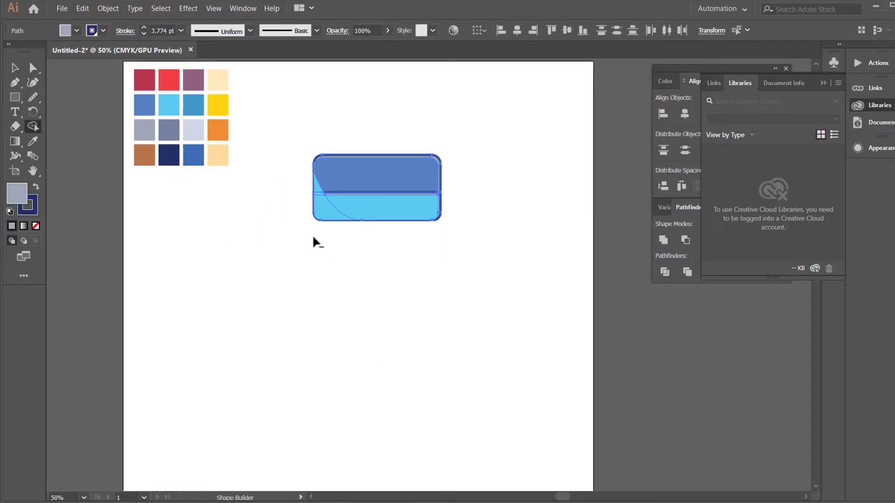
{"action": "left_click", "coordinate": [15, 68]}
{"action": "left_click", "coordinate": [259, 265]}
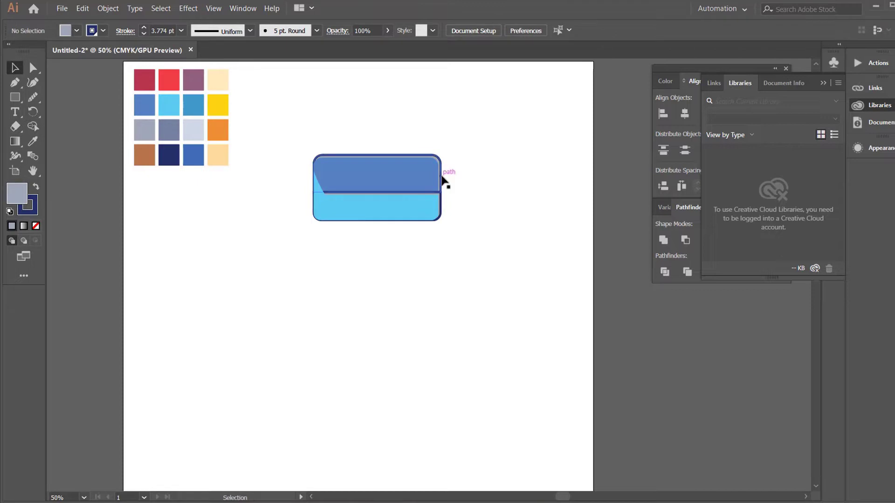
- Bring copies of both navy-outlined shapes to the front and remove their fill
{"action": "left_click", "coordinate": [442, 180]}
{"action": "left_click", "coordinate": [442, 207], "text": "shift"}
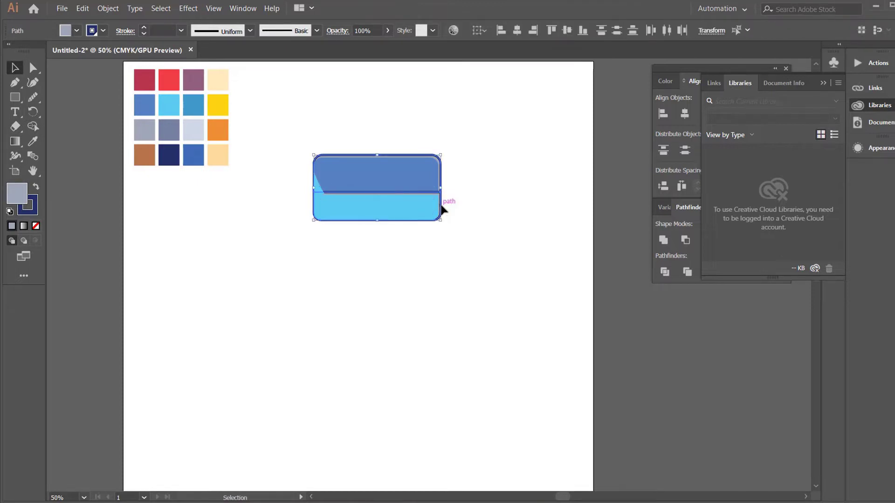
{"action": "right_click", "coordinate": [418, 194]}
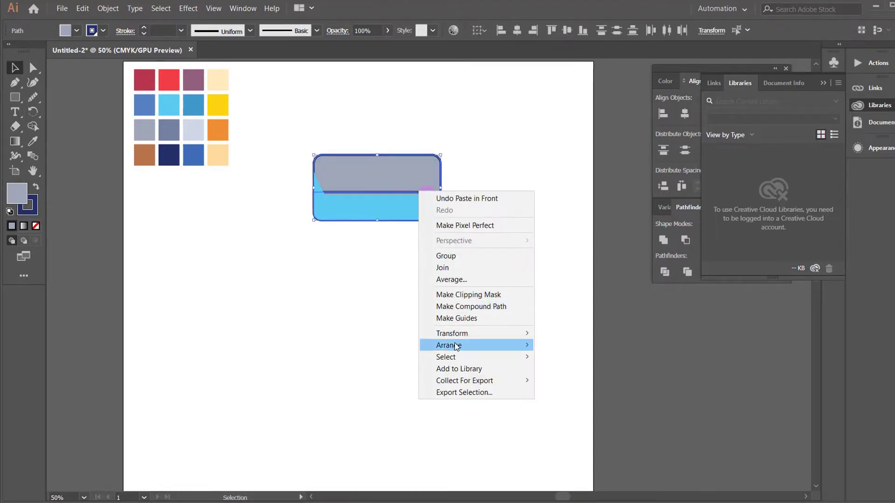
{"action": "mouse_move", "coordinate": [454, 346]}
{"action": "left_click", "coordinate": [551, 346]}
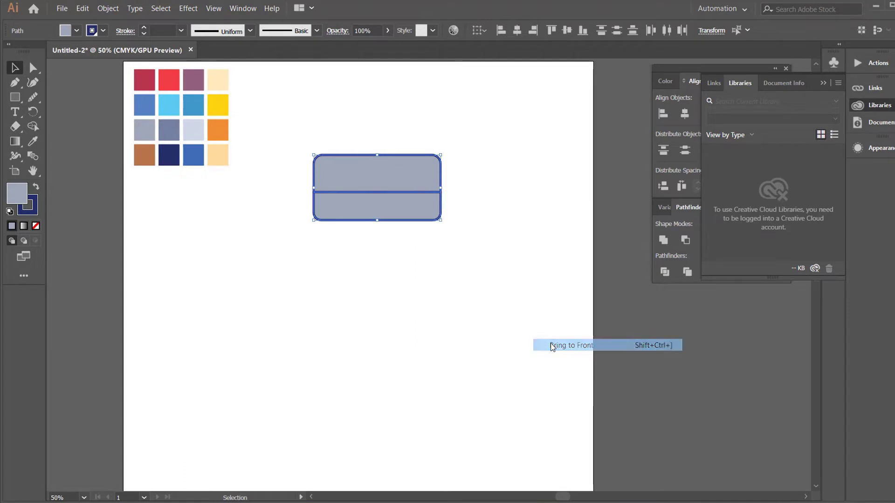
{"action": "left_click", "coordinate": [36, 227]}
{"action": "left_click", "coordinate": [370, 297]}
- Recolour the curved corner shape with the darker sky-blue swatch from the palette's second row
{"action": "left_click", "coordinate": [327, 214]}
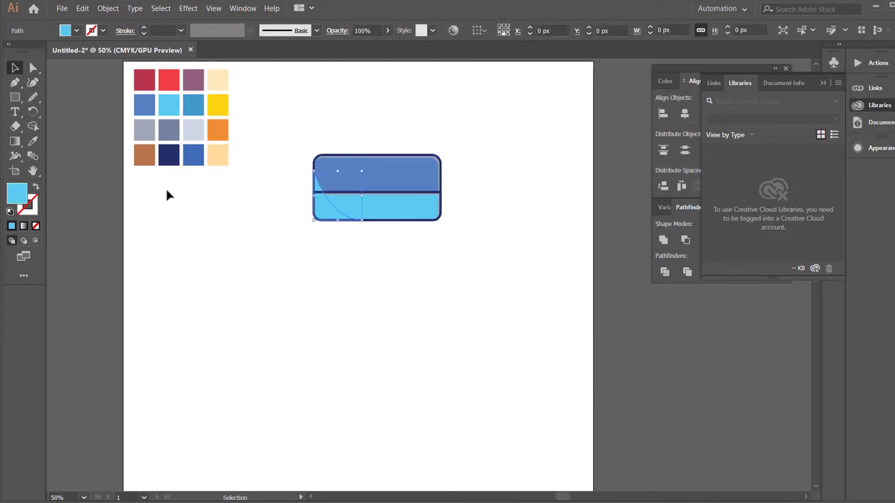
{"action": "left_click", "coordinate": [34, 142]}
{"action": "left_click", "coordinate": [169, 130]}
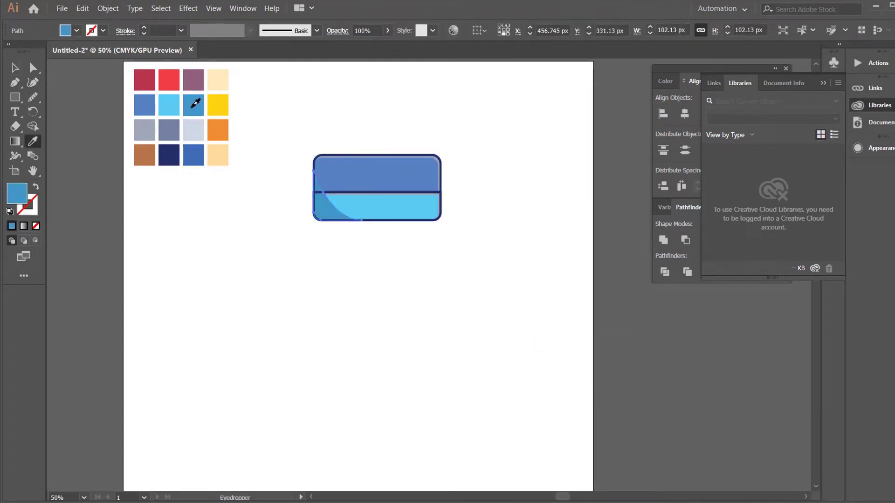
{"action": "left_click", "coordinate": [14, 67]}
{"action": "left_click", "coordinate": [342, 320]}
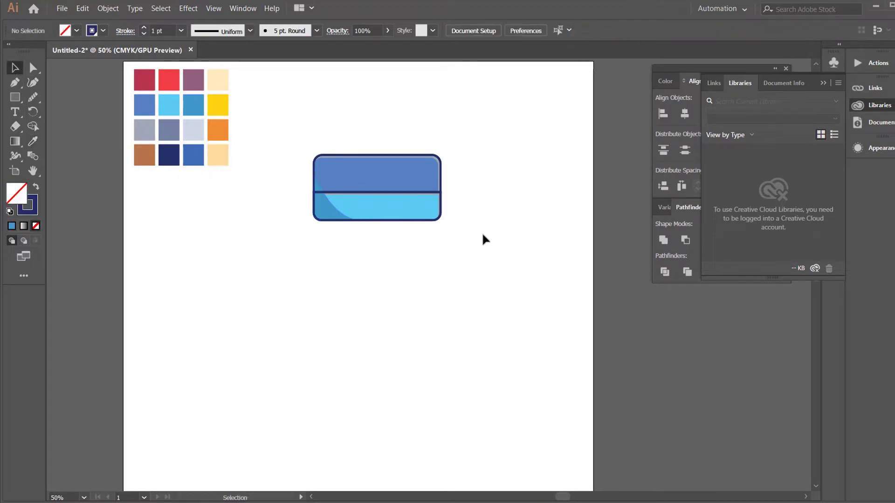
- Set the curved corner shape's opacity to 97%
{"action": "left_click", "coordinate": [324, 214]}
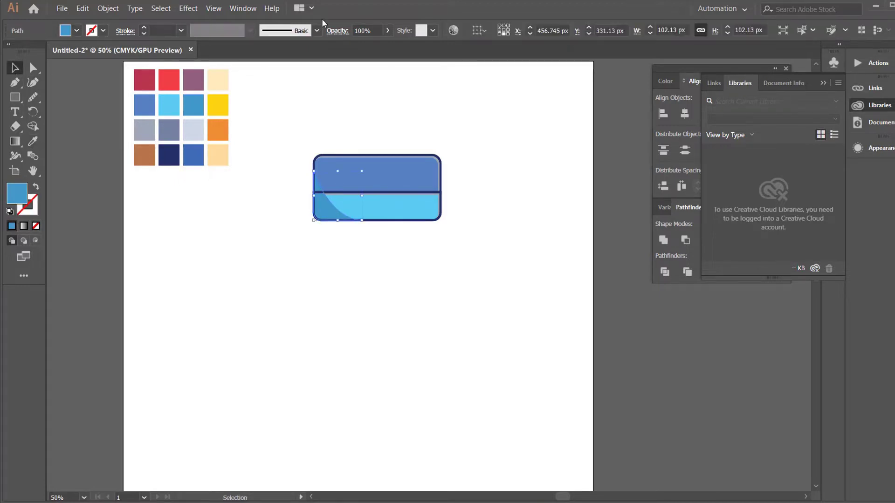
{"action": "left_click", "coordinate": [387, 30]}
{"action": "left_click_drag", "start_coordinate": [388, 45], "coordinate": [375, 45]}
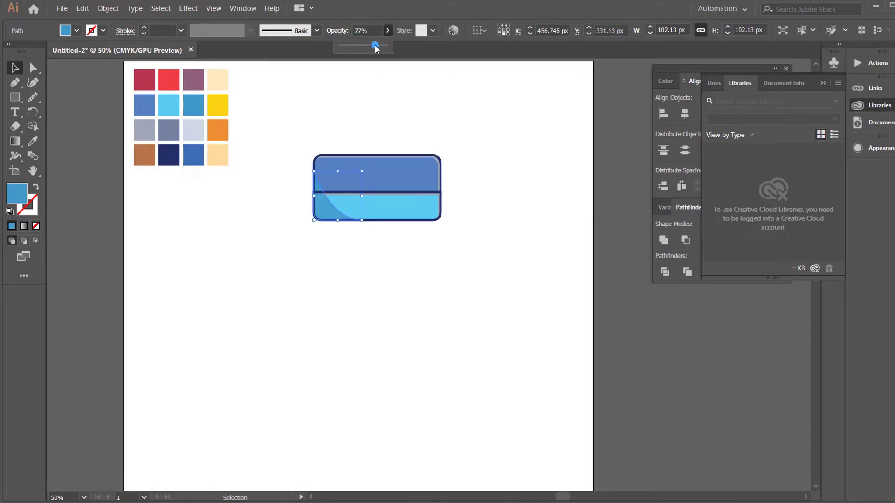
{"action": "left_click", "coordinate": [292, 139]}
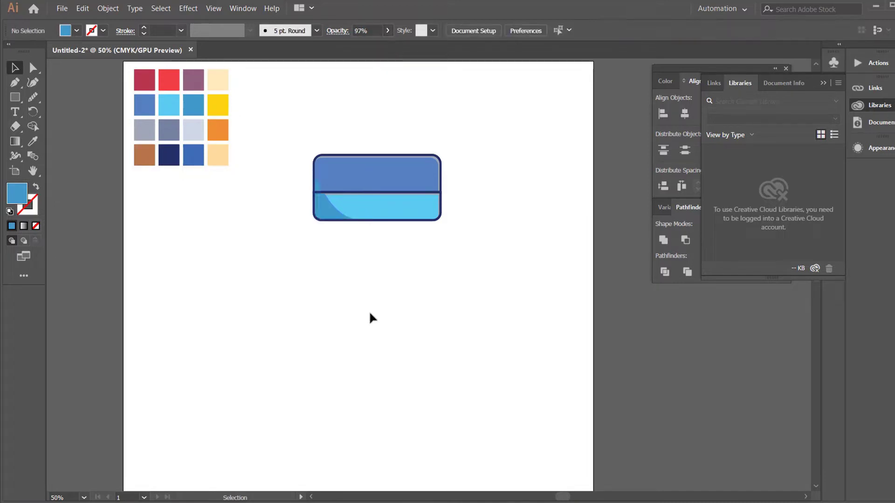
- Group all the shapes of the two-part blue box
{"action": "left_click_drag", "start_coordinate": [285, 146], "coordinate": [447, 223]}
{"action": "right_click", "coordinate": [390, 189]}
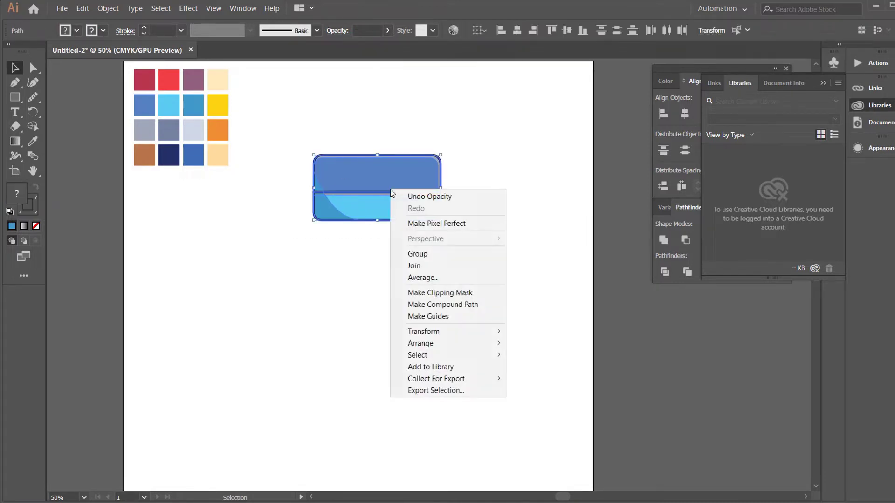
{"action": "left_click", "coordinate": [424, 254]}
{"action": "left_click", "coordinate": [284, 243]}
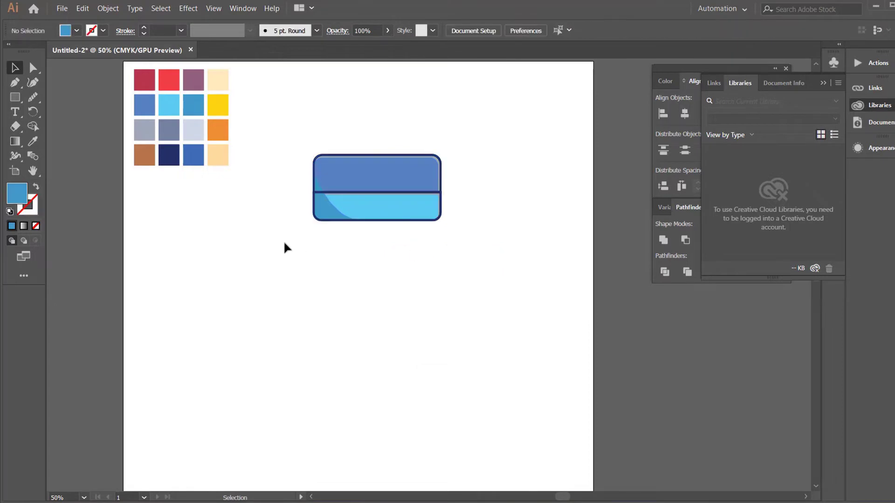
- Draw a thin navy ellipse about 86 px by 4 px and place it near the left end of the box's light-blue lower part
{"action": "left_click_drag", "start_coordinate": [18, 98], "coordinate": [59, 110]}
{"action": "left_click_drag", "start_coordinate": [224, 299], "coordinate": [264, 299]}
{"action": "left_click", "coordinate": [32, 140]}
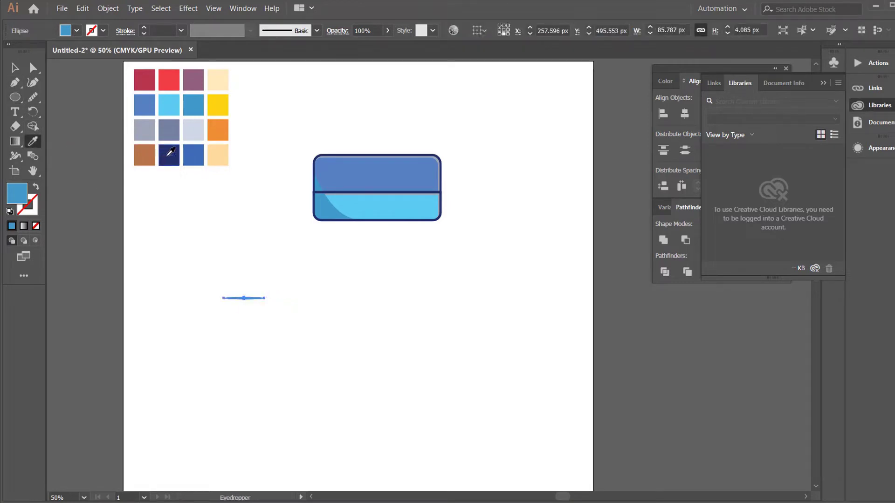
{"action": "left_click", "coordinate": [167, 155]}
{"action": "key", "text": "v"}
{"action": "left_click", "coordinate": [214, 326]}
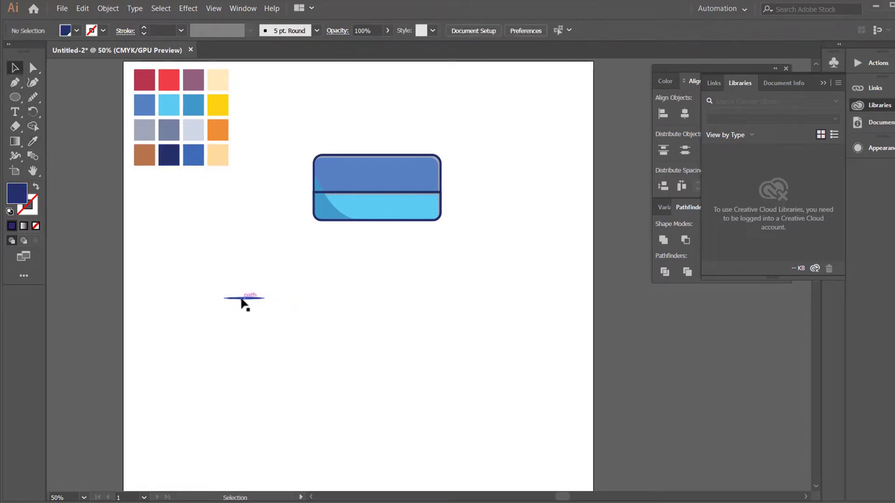
{"action": "left_click_drag", "start_coordinate": [242, 300], "coordinate": [339, 210]}
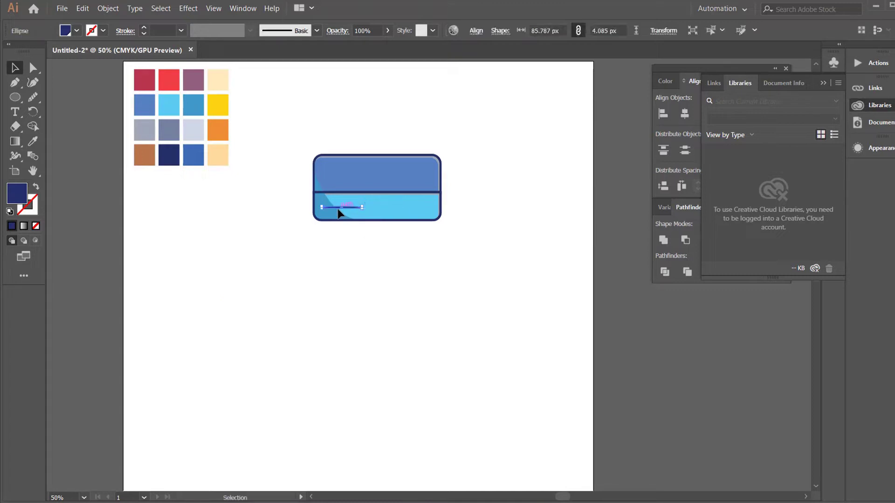
{"action": "left_click", "coordinate": [352, 279]}
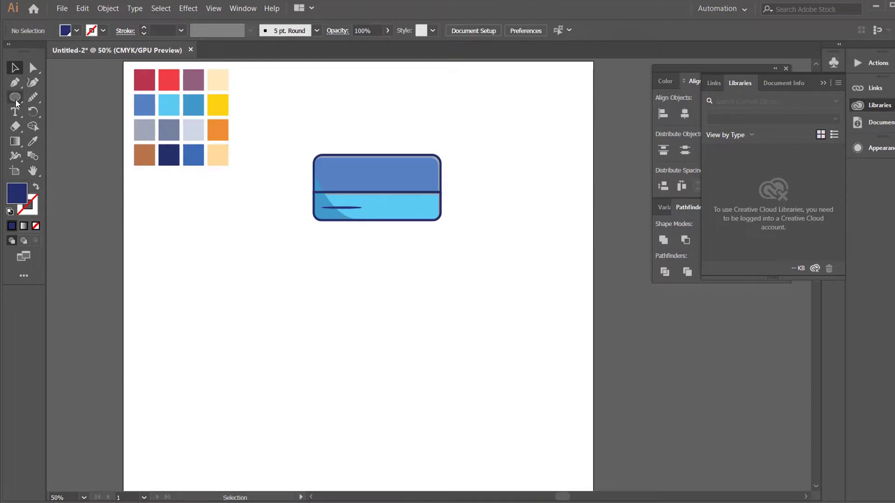
- Draw a circle about 17 px wide, fill it with the palette's yellow and give it a 4 pt navy stroke
{"action": "left_click_drag", "start_coordinate": [15, 97], "coordinate": [62, 110]}
{"action": "left_click_drag", "start_coordinate": [239, 284], "coordinate": [246, 292]}
{"action": "left_click", "coordinate": [33, 141]}
{"action": "left_click", "coordinate": [220, 105]}
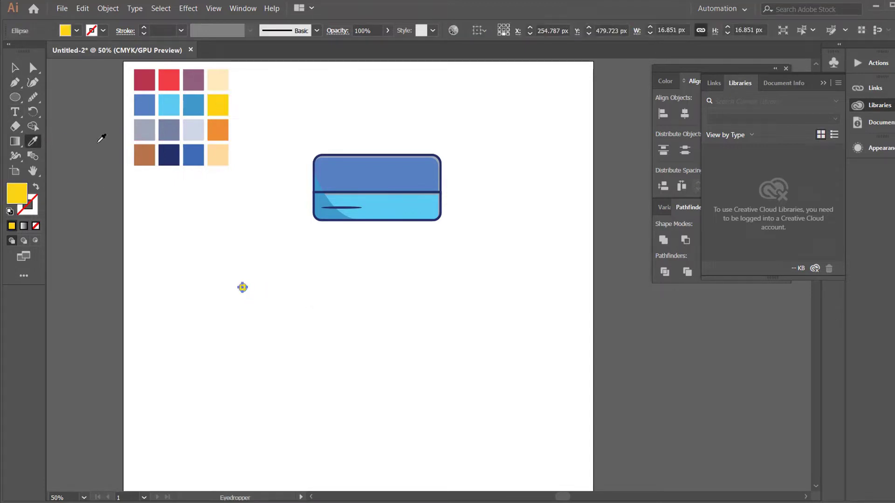
{"action": "left_click", "coordinate": [16, 68]}
{"action": "left_click", "coordinate": [143, 29]}
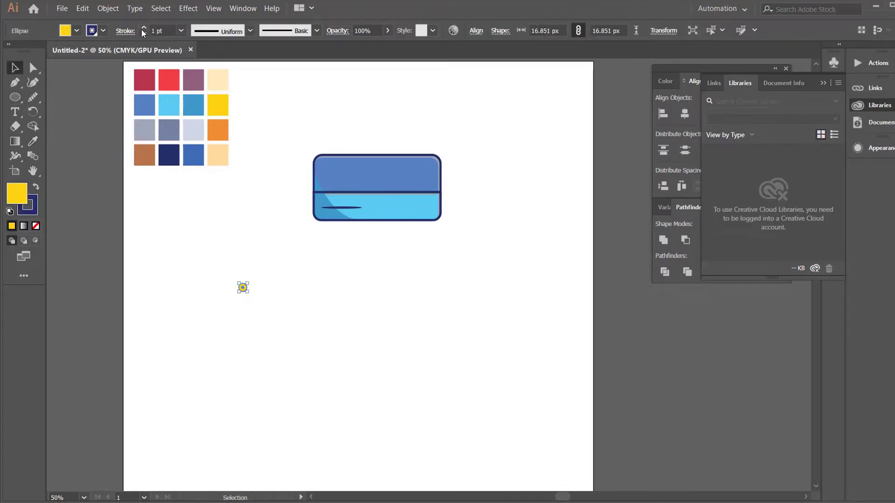
{"action": "left_click", "coordinate": [144, 34]}
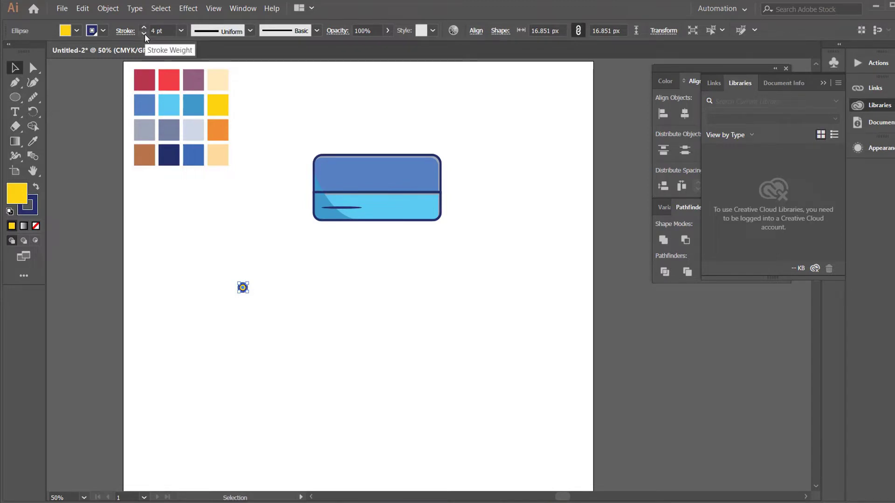
- Place the small yellow circle and a copy side by side near the lower-left corner of the box's upper part
{"action": "left_click", "coordinate": [215, 234]}
{"action": "mouse_move", "coordinate": [243, 283]}
{"action": "left_mouse_down"}
{"action": "mouse_move", "coordinate": [330, 187]}
{"action": "mouse_move", "coordinate": [343, 187]}
{"action": "left_mouse_up"}
{"action": "left_click", "coordinate": [326, 306]}
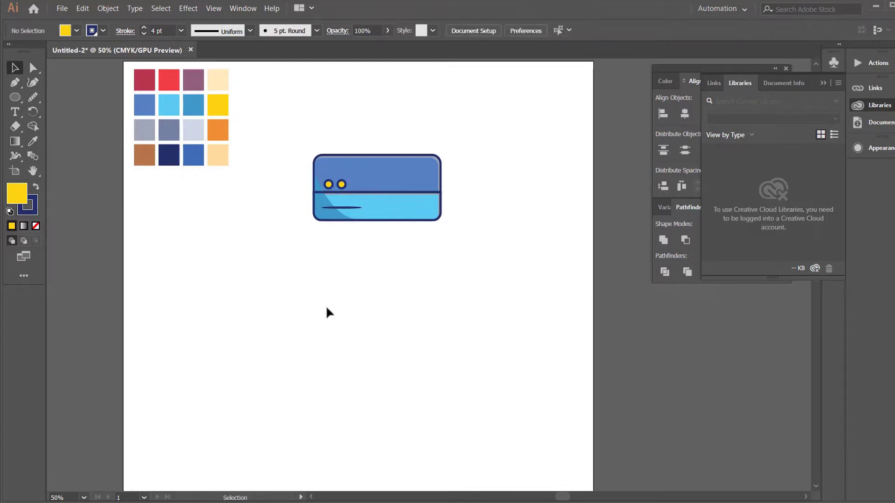
- Draw a yellow circle about 208 px wide below the box and set its navy stroke to 8 pt
{"action": "left_click", "coordinate": [14, 97]}
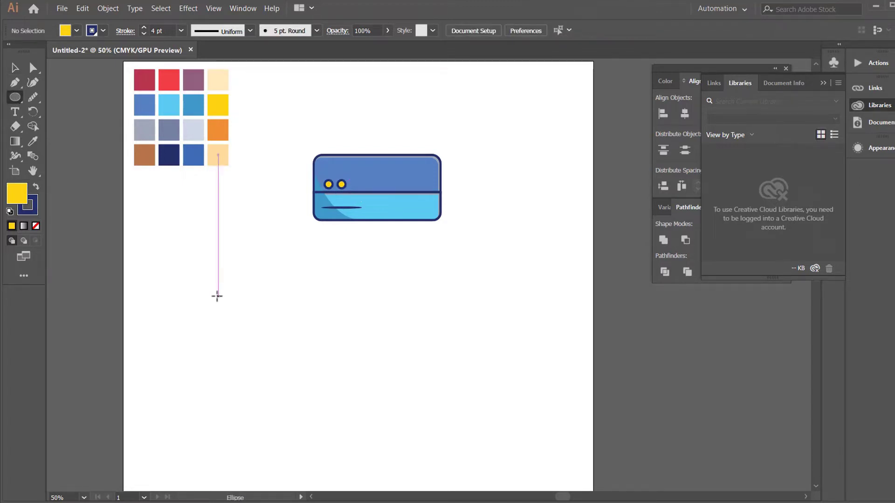
{"action": "left_click_drag", "start_coordinate": [217, 297], "coordinate": [316, 358]}
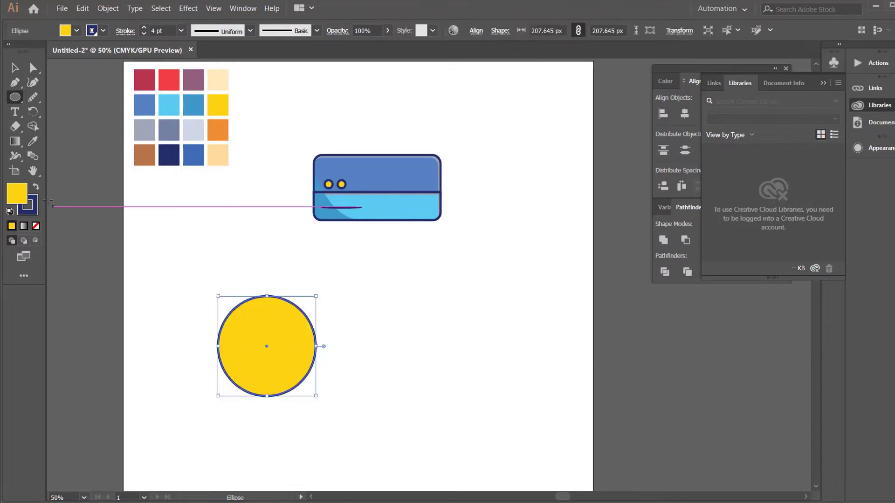
{"action": "left_click", "coordinate": [15, 69]}
{"action": "left_click", "coordinate": [145, 27]}
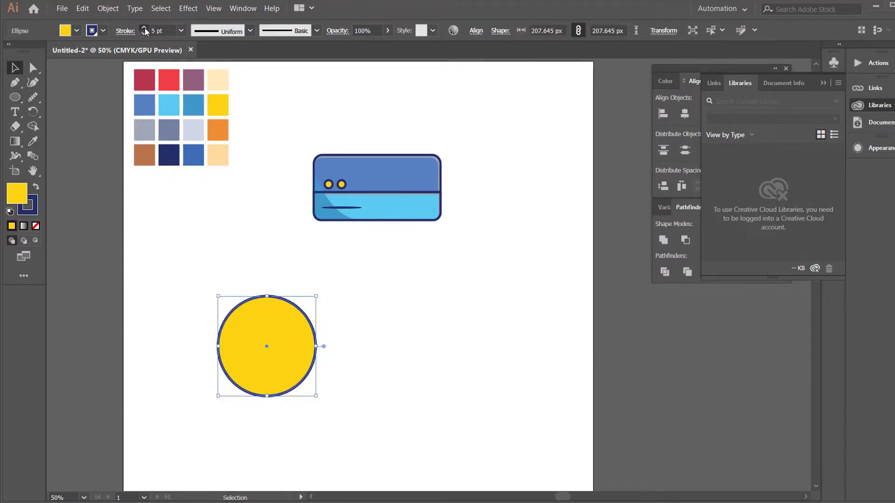
{"action": "left_click", "coordinate": [145, 27]}
{"action": "left_click", "coordinate": [145, 27]}
{"action": "left_click", "coordinate": [144, 27]}
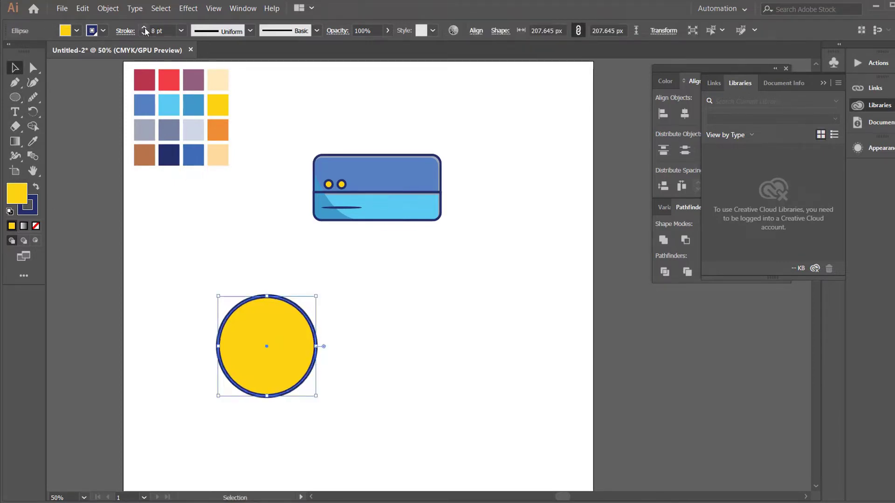
{"action": "left_click", "coordinate": [197, 290]}
- Add a concentric copy of the large yellow circle, scaled down to about 162 px, and fill it white
{"action": "left_click", "coordinate": [262, 343]}
{"action": "left_click_drag", "start_coordinate": [316, 395], "coordinate": [306, 385]}
{"action": "left_click", "coordinate": [77, 30]}
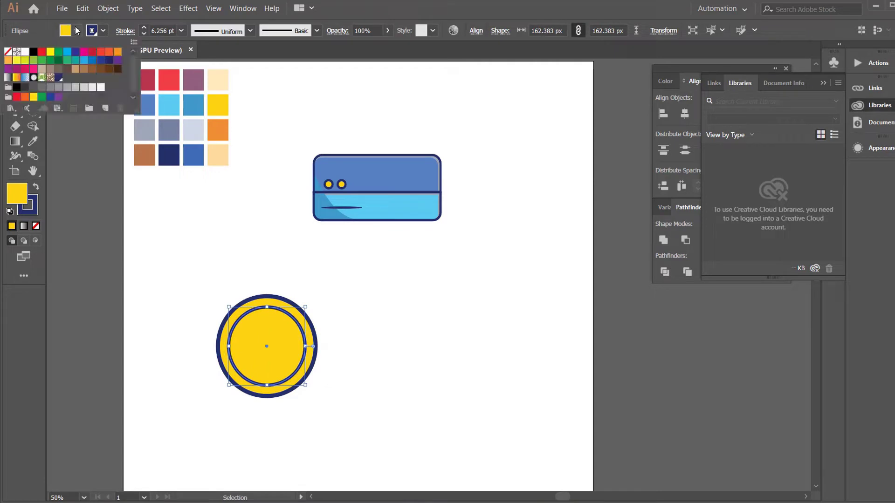
{"action": "left_click", "coordinate": [26, 53]}
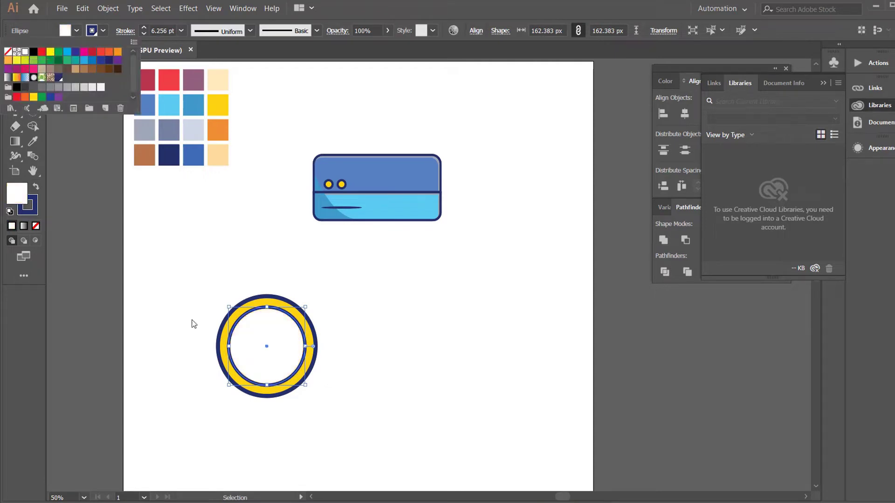
{"action": "left_click", "coordinate": [226, 260]}
- Draw a circle about 25 px wide beside the dial, with a solid navy fill and no stroke
{"action": "left_click", "coordinate": [15, 98]}
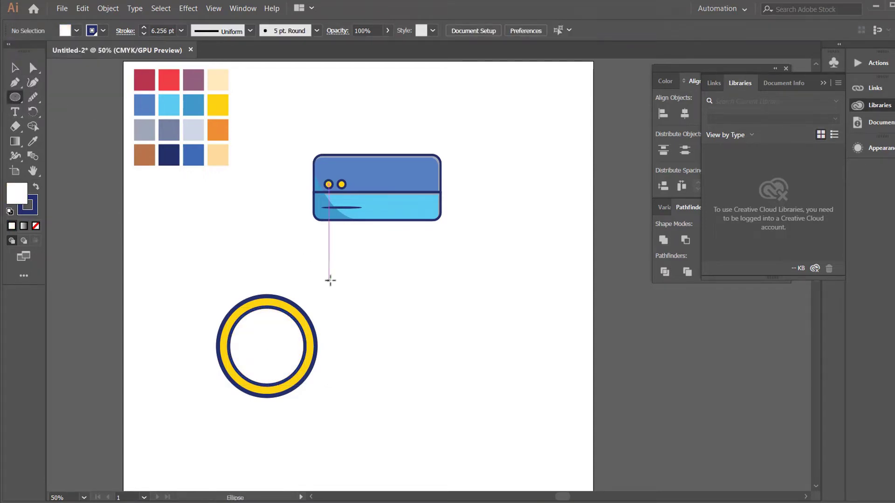
{"action": "left_click_drag", "start_coordinate": [340, 284], "coordinate": [347, 290]}
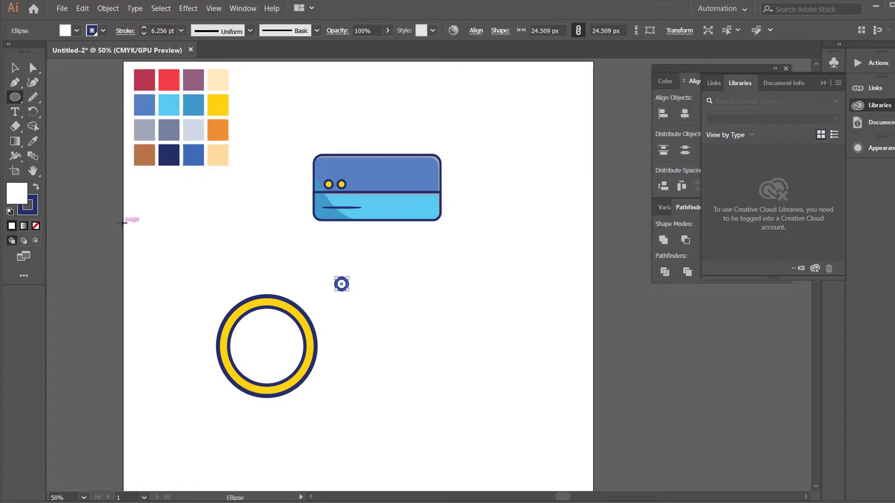
{"action": "left_click", "coordinate": [34, 189]}
{"action": "left_click", "coordinate": [27, 206]}
{"action": "left_click", "coordinate": [35, 225]}
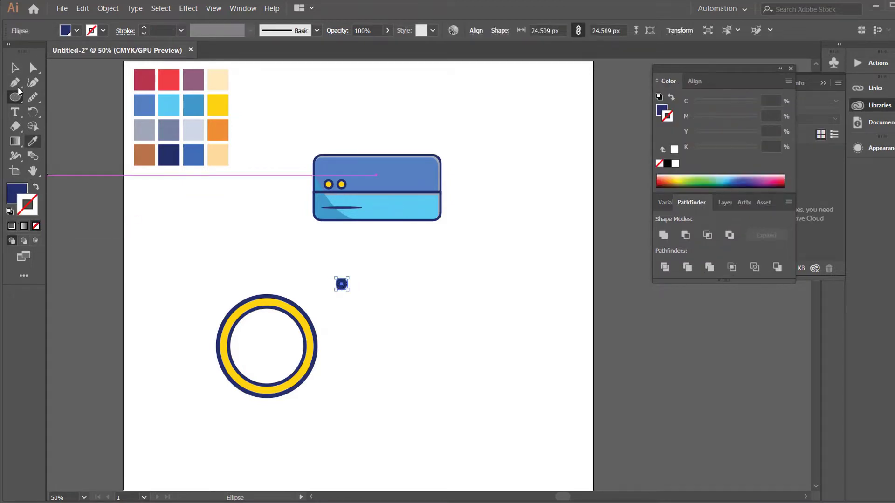
{"action": "left_click", "coordinate": [15, 68]}
{"action": "left_click", "coordinate": [207, 243]}
- Draw a navy rectangle about 77 px by 171 px and taper its upper end with a perspective distortion
{"action": "key", "text": "m"}
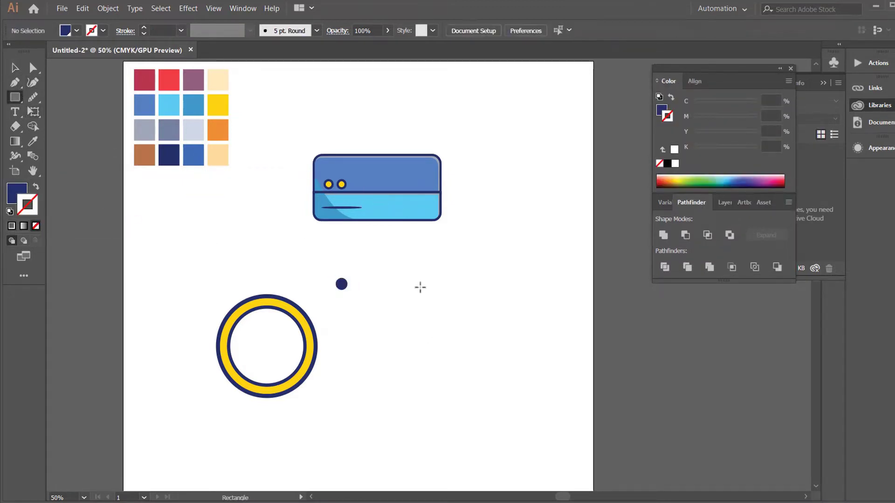
{"action": "left_click_drag", "start_coordinate": [393, 259], "coordinate": [428, 341]}
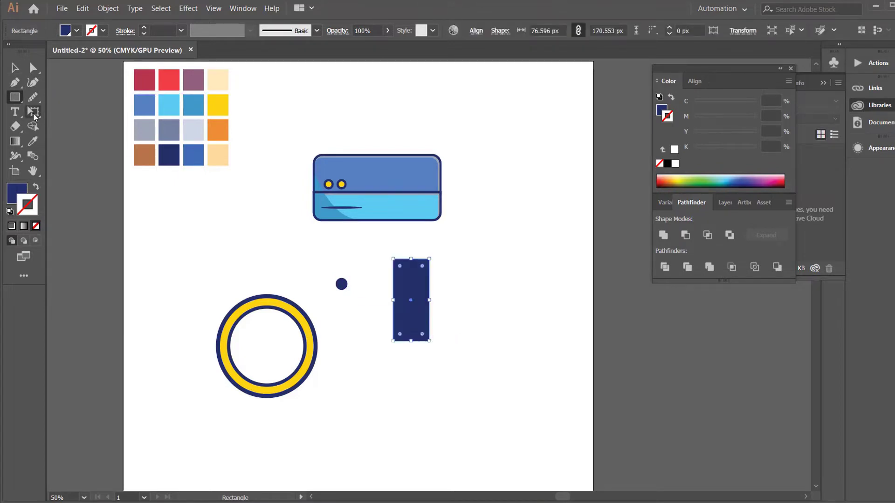
{"action": "left_click_drag", "start_coordinate": [34, 116], "coordinate": [94, 182]}
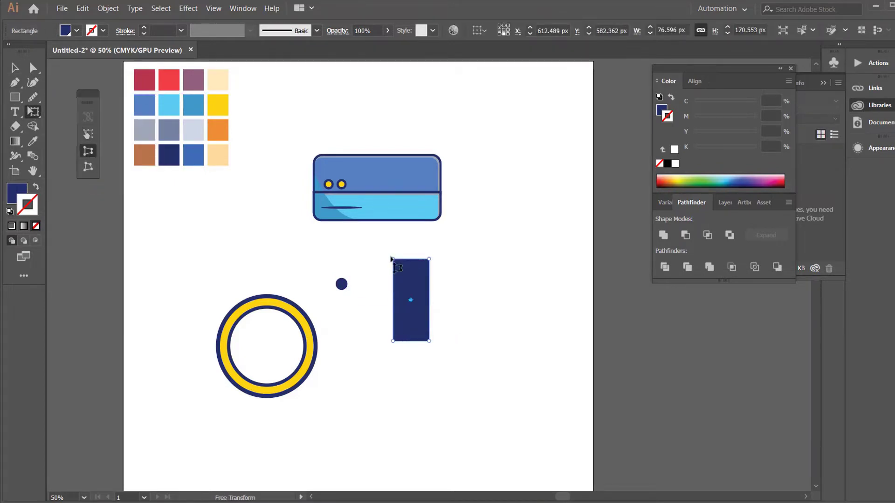
{"action": "left_click_drag", "start_coordinate": [393, 260], "coordinate": [399, 259]}
{"action": "left_click", "coordinate": [15, 68]}
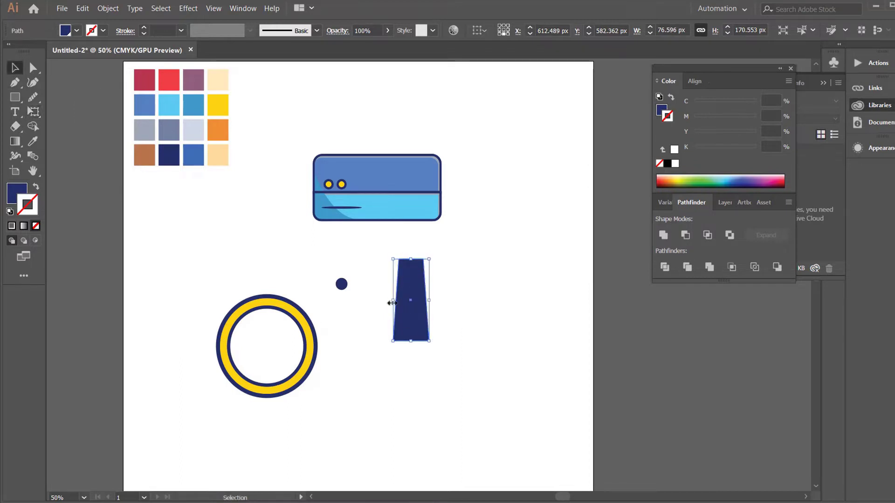
- Narrow and shrink the tapered navy shape into a thin needle and rotate it to lean diagonally to the right
{"action": "left_click_drag", "start_coordinate": [392, 299], "coordinate": [415, 300]}
{"action": "left_click_drag", "start_coordinate": [428, 341], "coordinate": [441, 282]}
{"action": "left_click", "coordinate": [457, 310]}
{"action": "left_click", "coordinate": [423, 307]}
{"action": "left_click", "coordinate": [423, 298]}
{"action": "left_click", "coordinate": [422, 318]}
- Unite the navy dot with the needle's lower half and place the resulting pointer at the centre of the white dial
{"action": "left_click", "coordinate": [378, 268]}
{"action": "left_click_drag", "start_coordinate": [342, 285], "coordinate": [416, 306]}
{"action": "left_click_drag", "start_coordinate": [388, 273], "coordinate": [445, 329]}
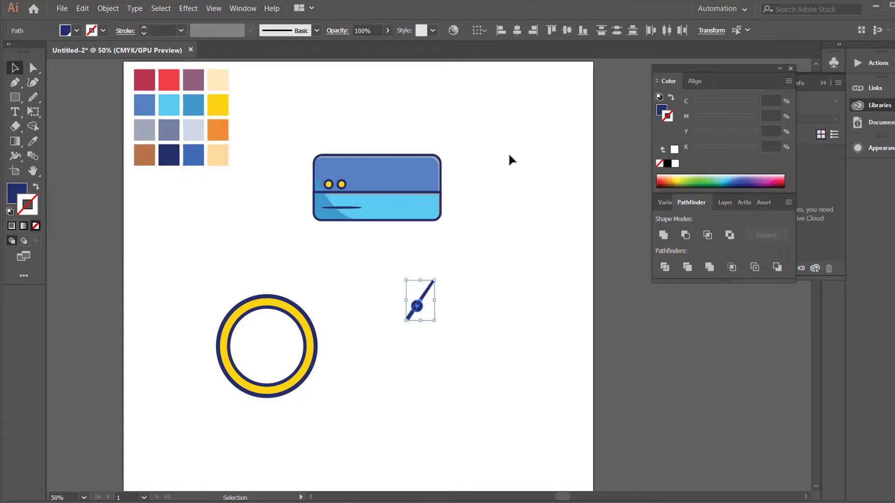
{"action": "left_click", "coordinate": [508, 154]}
{"action": "left_click_drag", "start_coordinate": [399, 278], "coordinate": [267, 348]}
{"action": "left_click", "coordinate": [661, 237]}
{"action": "left_click", "coordinate": [483, 327]}
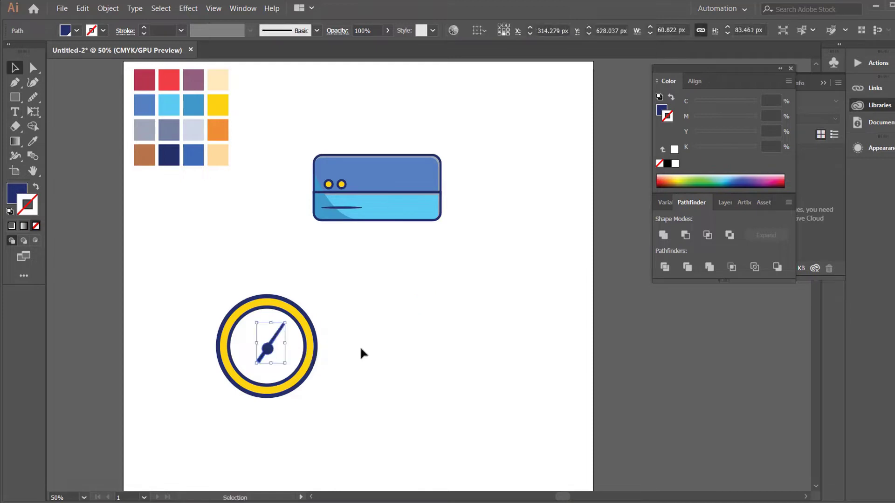
- Duplicate the complete yellow gauge and place the copy to its upper right, below the box
{"action": "left_click", "coordinate": [362, 345]}
{"action": "left_click", "coordinate": [282, 367]}
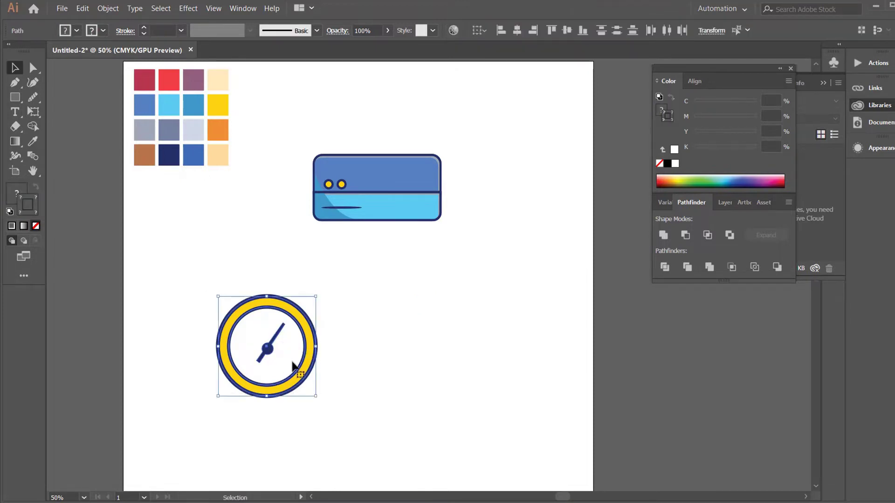
{"action": "left_click_drag", "start_coordinate": [250, 353], "coordinate": [414, 319]}
{"action": "left_click", "coordinate": [426, 403]}
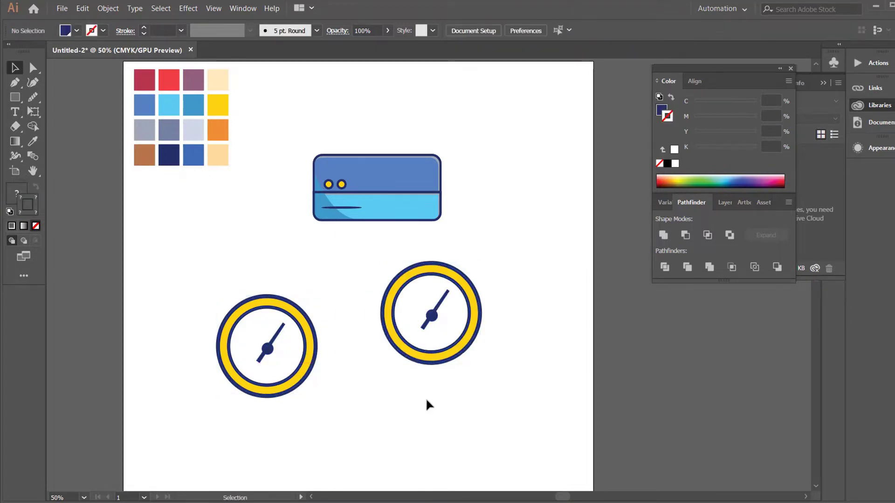
- Recolour the copied gauge's outer ring with the palette's bright red and give it an 8 pt navy stroke
{"action": "left_click", "coordinate": [410, 352]}
{"action": "left_click", "coordinate": [30, 140]}
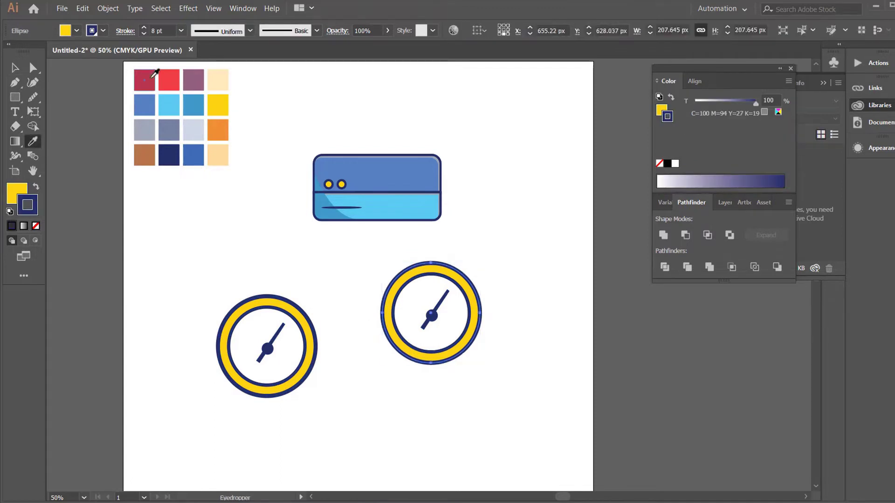
{"action": "left_click", "coordinate": [176, 79]}
{"action": "left_click", "coordinate": [144, 29]}
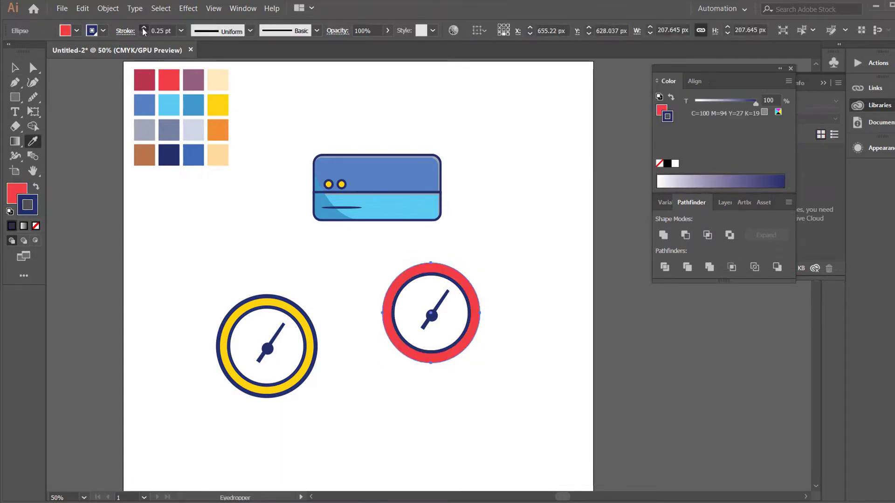
{"action": "left_click", "coordinate": [144, 29]}
{"action": "left_click", "coordinate": [144, 29]}
{"action": "left_click", "coordinate": [144, 29]}
{"action": "left_click", "coordinate": [144, 29]}
{"action": "left_click", "coordinate": [144, 29]}
{"action": "left_click", "coordinate": [144, 29]}
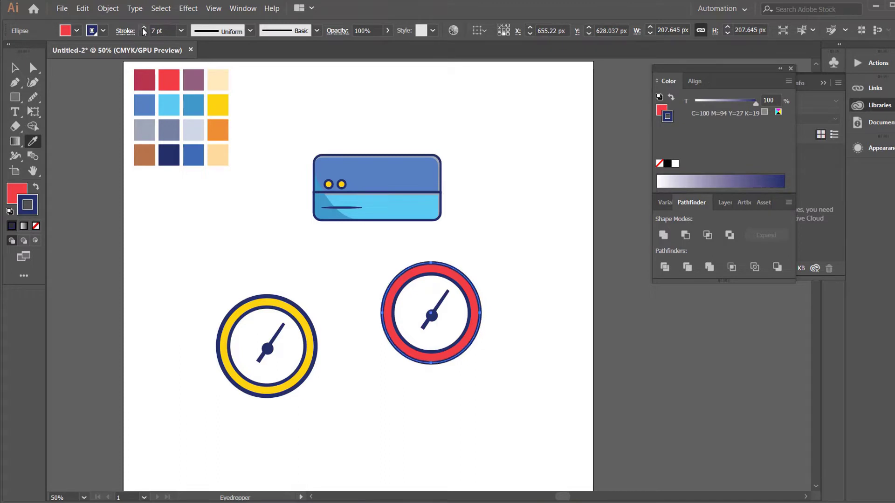
{"action": "left_click", "coordinate": [144, 29]}
{"action": "key", "text": "v"}
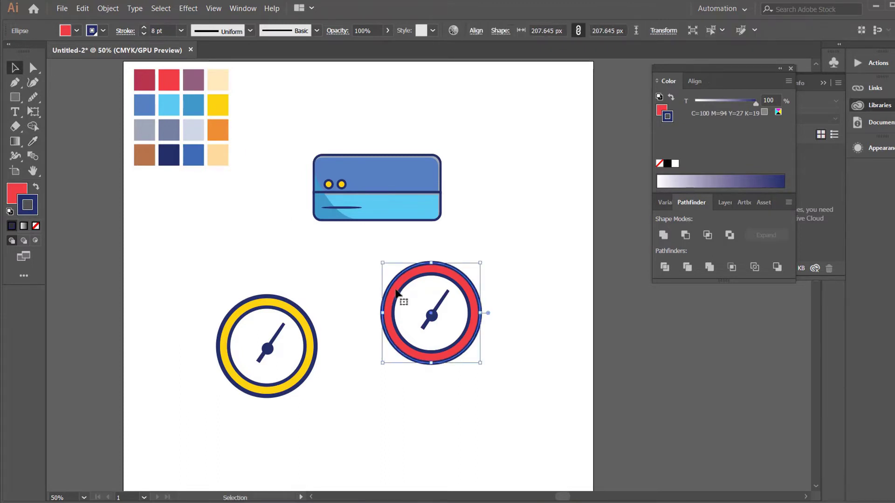
- Group all the parts of the red gauge
{"action": "left_click_drag", "start_coordinate": [359, 260], "coordinate": [512, 359]}
{"action": "right_click", "coordinate": [413, 297]}
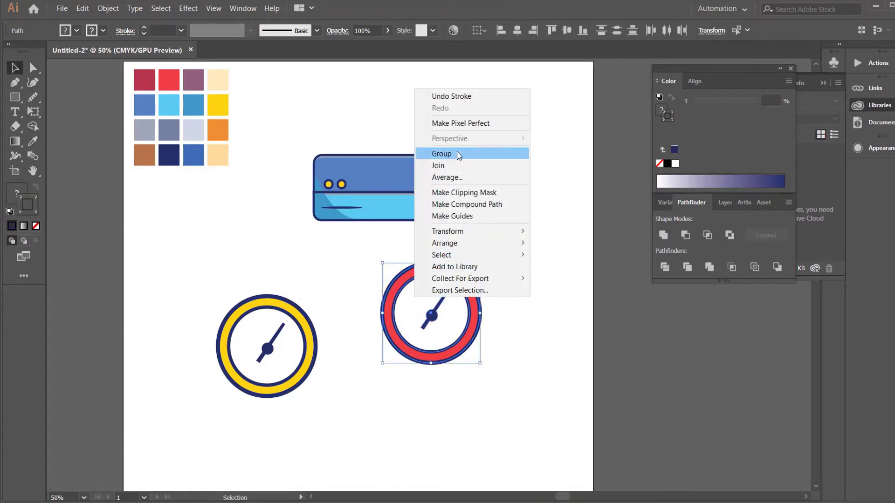
{"action": "left_click", "coordinate": [458, 155]}
- Rotate the yellow gauge's pointer counterclockwise to nearly vertical and recentre it in the dial
{"action": "left_click", "coordinate": [275, 335]}
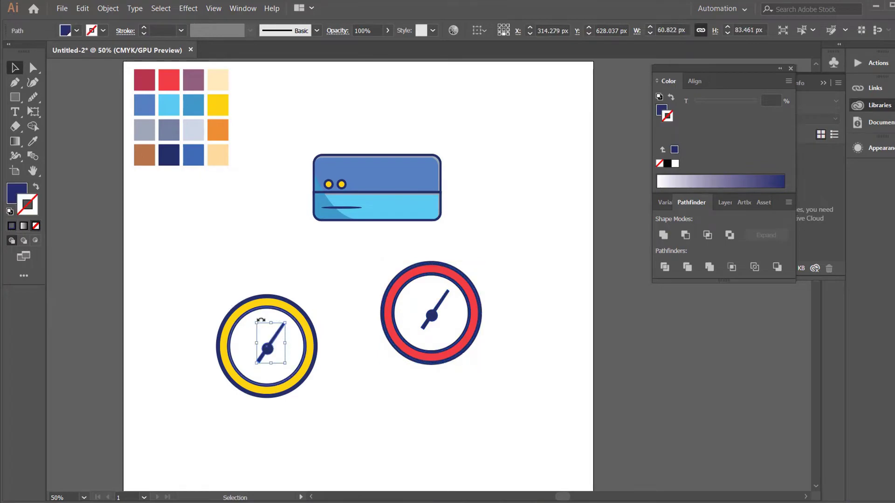
{"action": "left_click_drag", "start_coordinate": [257, 319], "coordinate": [235, 329]}
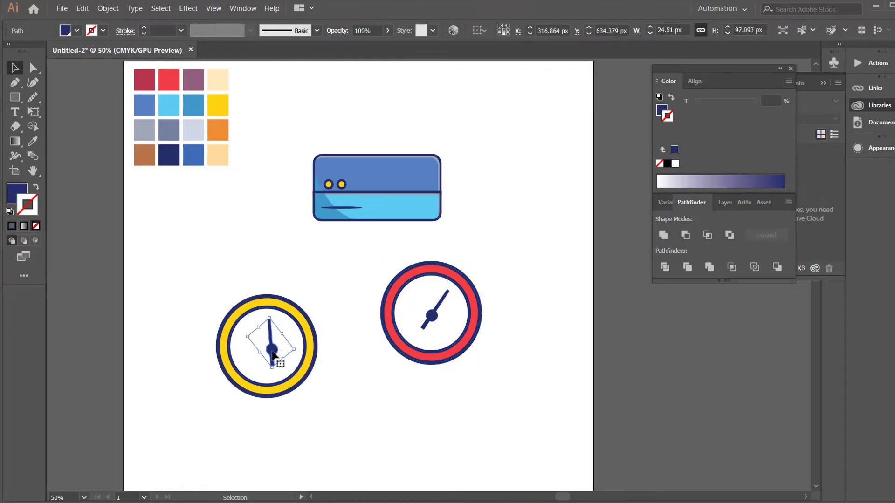
{"action": "left_click_drag", "start_coordinate": [272, 352], "coordinate": [267, 353]}
- Group all the parts of the yellow gauge
{"action": "left_click_drag", "start_coordinate": [214, 274], "coordinate": [320, 410]}
{"action": "right_click", "coordinate": [263, 327]}
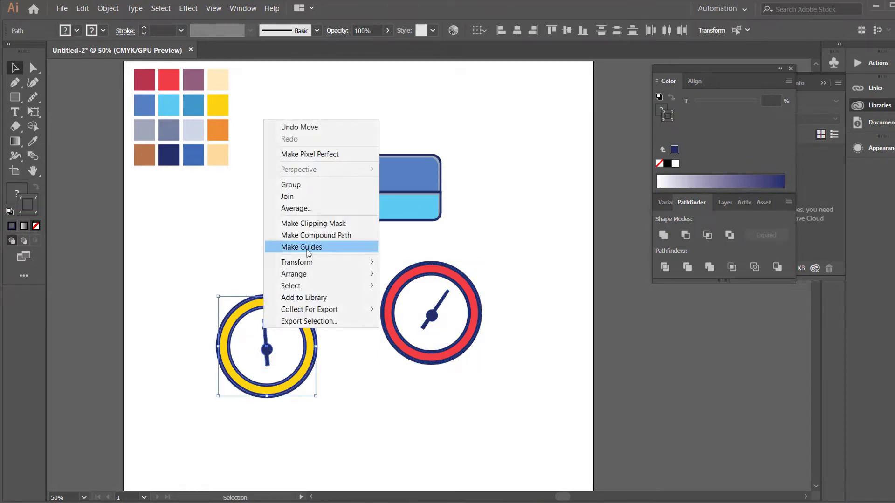
{"action": "left_click", "coordinate": [308, 186]}
- Scale down both gauges and place them side by side at the right end of the box's upper part, yellow before red
{"action": "left_click_drag", "start_coordinate": [205, 290], "coordinate": [397, 176]}
{"action": "left_click", "coordinate": [371, 369]}
{"action": "left_click_drag", "start_coordinate": [359, 329], "coordinate": [420, 175]}
- Align the two small gauges on the box by their vertical centres and group them
{"action": "left_click", "coordinate": [399, 171], "text": "shift"}
{"action": "left_click", "coordinate": [467, 182]}
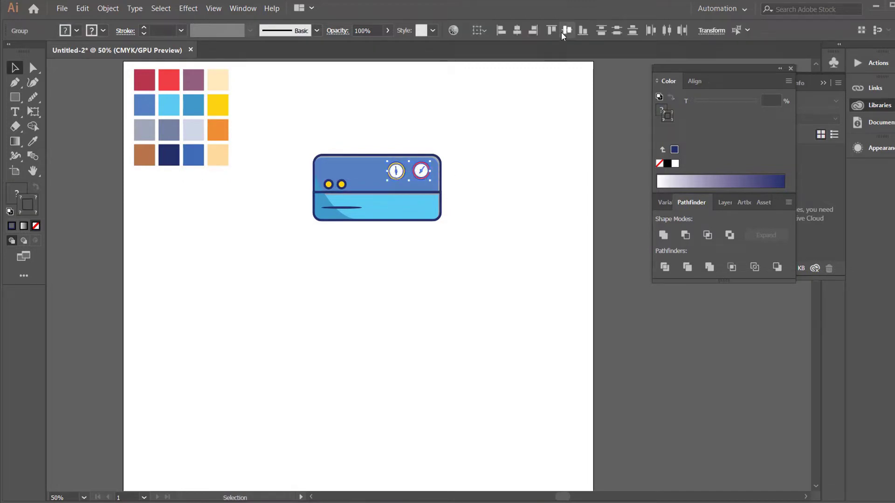
{"action": "right_click", "coordinate": [482, 200]}
{"action": "left_click", "coordinate": [525, 264]}
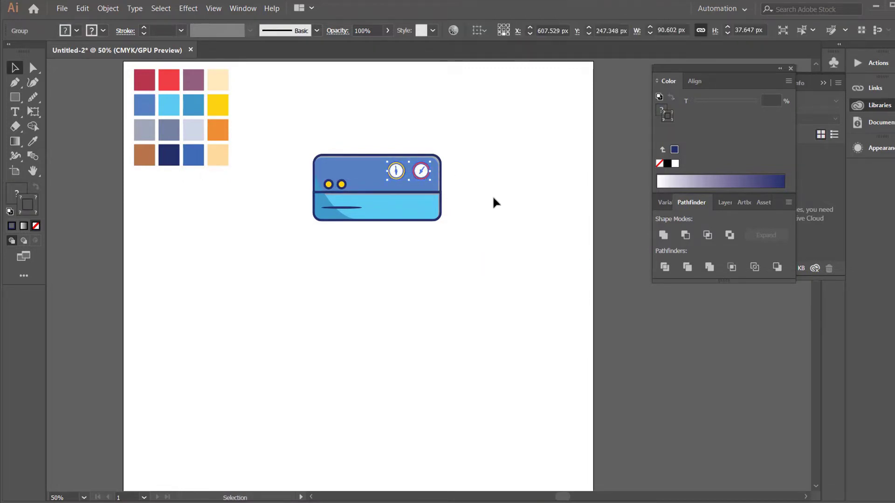
- Apply a Multiply Drop Shadow to the gauge group with 75% opacity, 0 px X and Y offsets and 5 px blur
{"action": "left_click", "coordinate": [492, 195]}
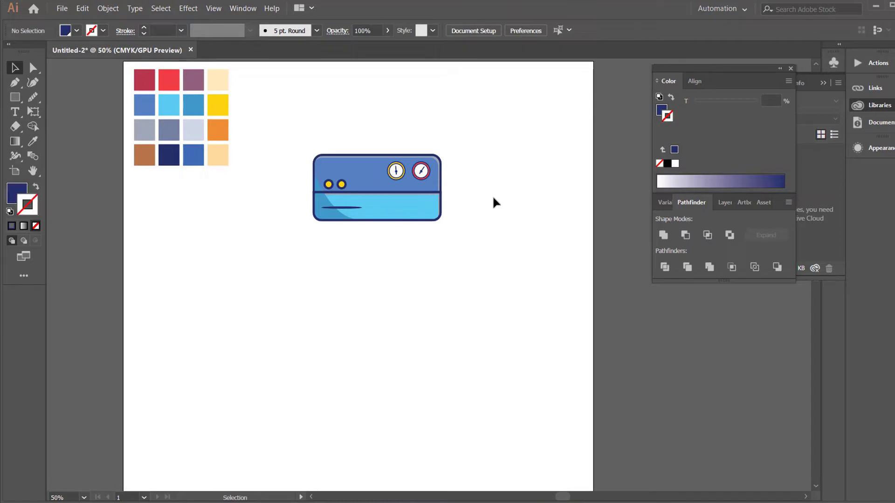
{"action": "left_click", "coordinate": [396, 171]}
{"action": "left_click", "coordinate": [191, 8]}
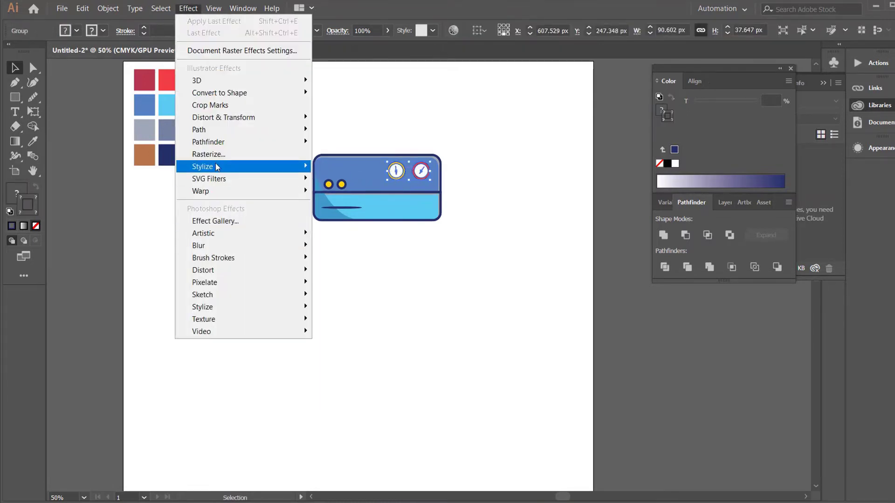
{"action": "mouse_move", "coordinate": [280, 167]}
{"action": "left_click", "coordinate": [340, 171]}
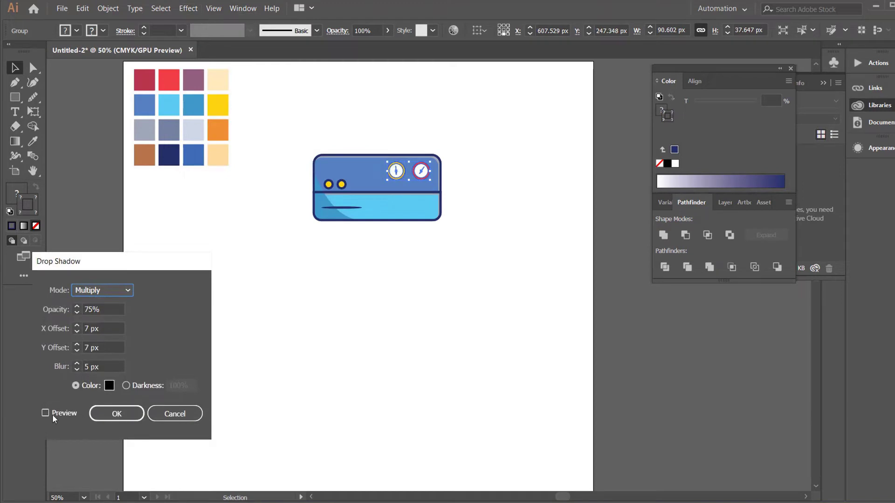
{"action": "left_click", "coordinate": [47, 412]}
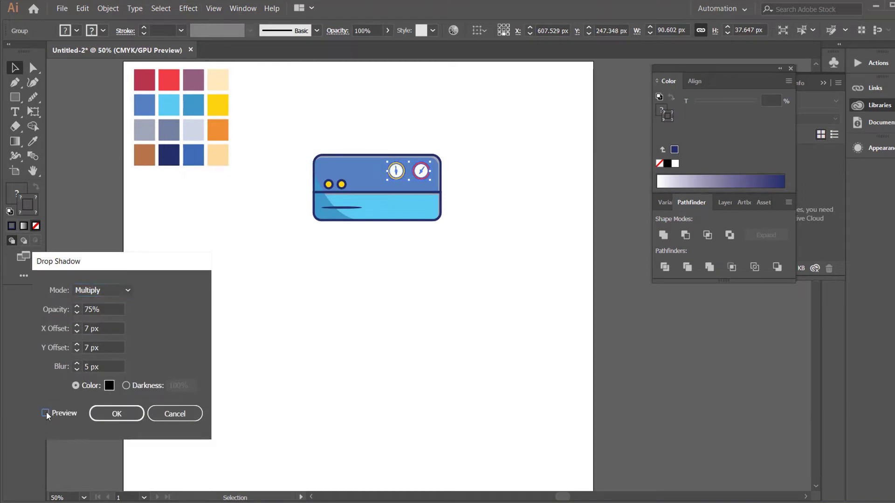
{"action": "left_click", "coordinate": [77, 351]}
{"action": "left_click", "coordinate": [77, 332]}
{"action": "left_click", "coordinate": [77, 331]}
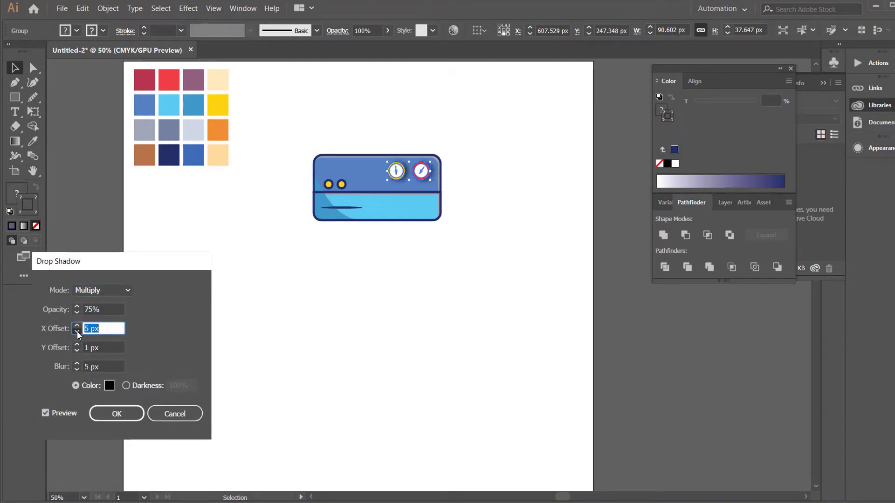
{"action": "left_click", "coordinate": [77, 331]}
{"action": "left_click", "coordinate": [76, 352]}
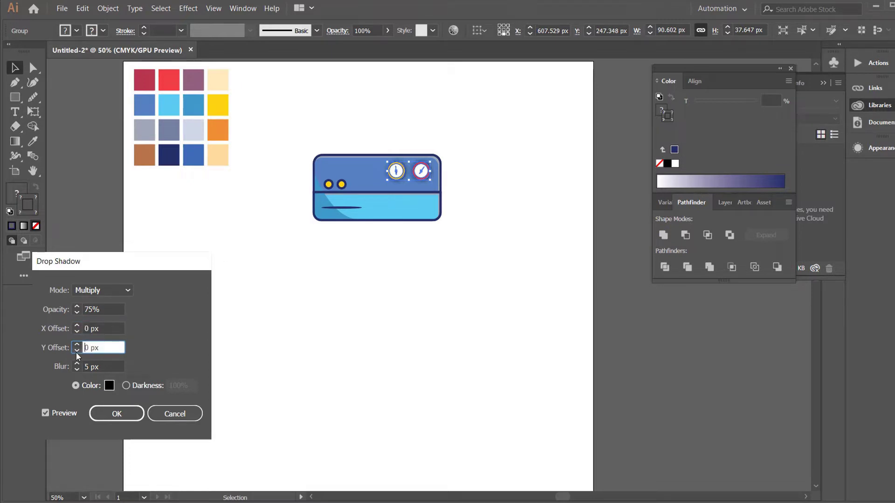
{"action": "left_click", "coordinate": [116, 413]}
{"action": "left_click", "coordinate": [312, 317]}
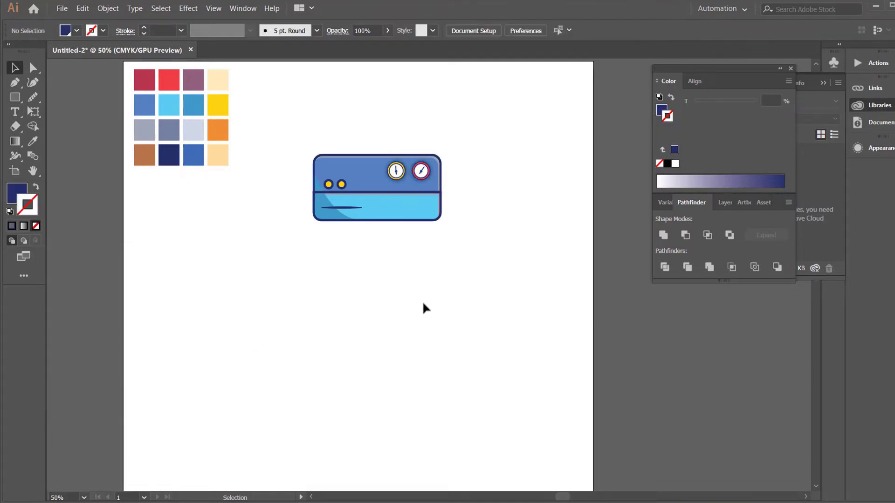
- Group all the parts of the box, including its buttons, slot line and gauges
{"action": "left_click_drag", "start_coordinate": [298, 126], "coordinate": [447, 233]}
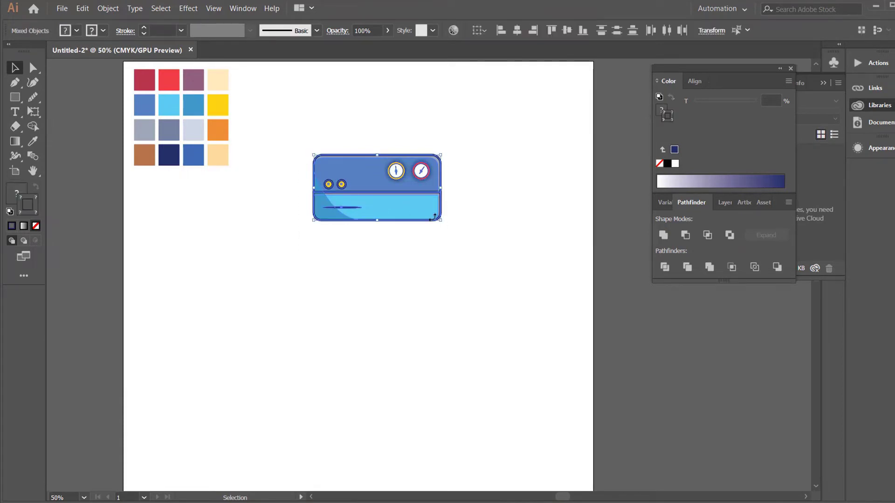
{"action": "right_click", "coordinate": [407, 197]}
{"action": "left_click", "coordinate": [439, 263]}
{"action": "left_click", "coordinate": [370, 275]}
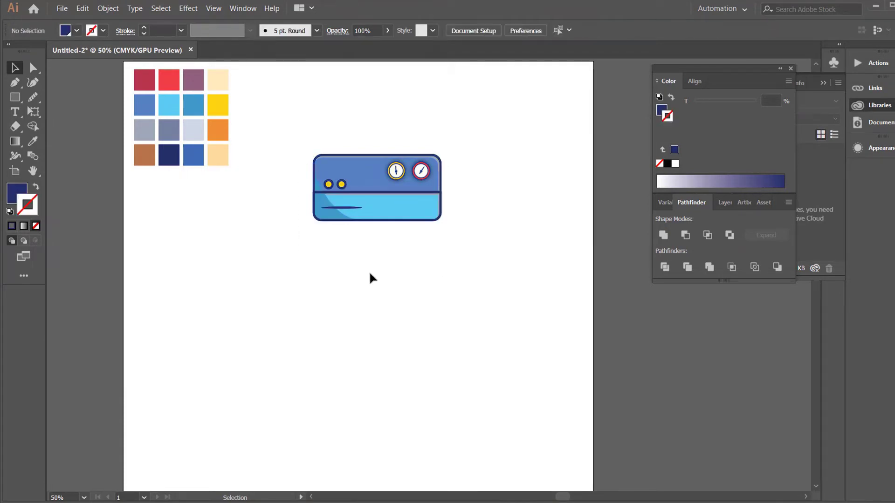
- Draw a rectangle about 224 × 165 px against the box's lower edge and centre the two horizontally
{"action": "left_click", "coordinate": [14, 97]}
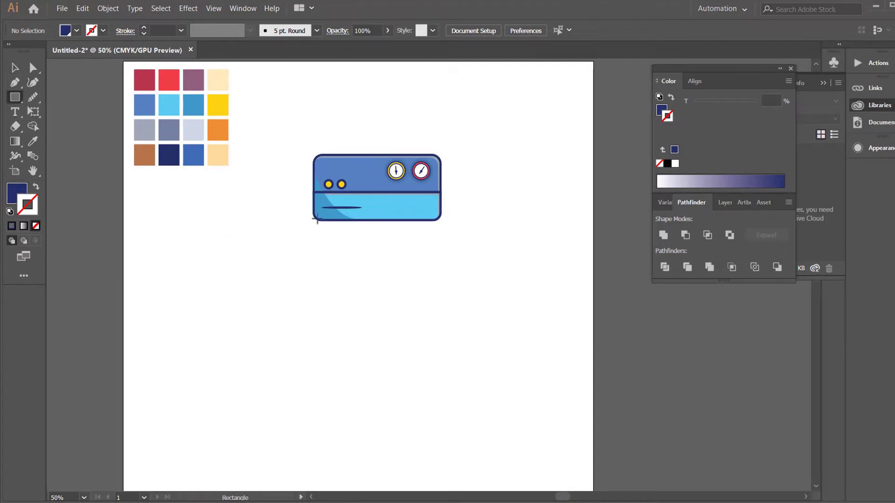
{"action": "left_click_drag", "start_coordinate": [324, 223], "coordinate": [429, 301]}
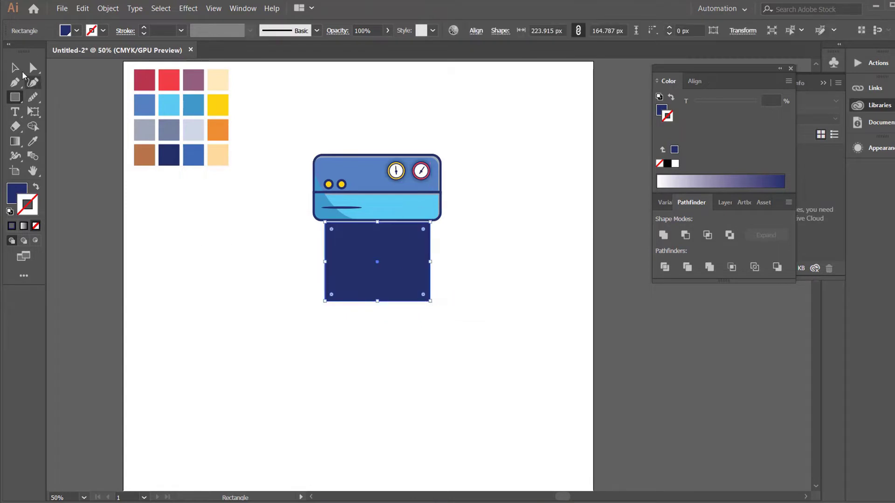
{"action": "key", "text": "v"}
{"action": "left_click_drag", "start_coordinate": [400, 263], "coordinate": [401, 260]}
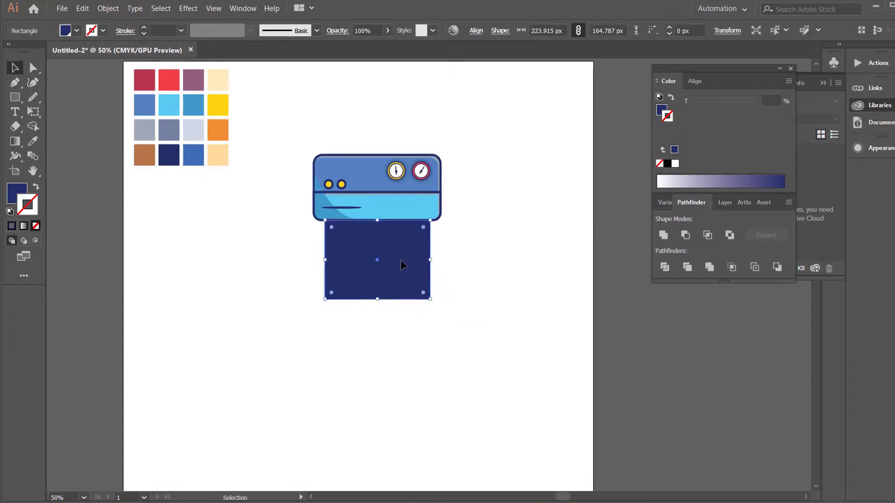
{"action": "left_click_drag", "start_coordinate": [338, 126], "coordinate": [409, 260]}
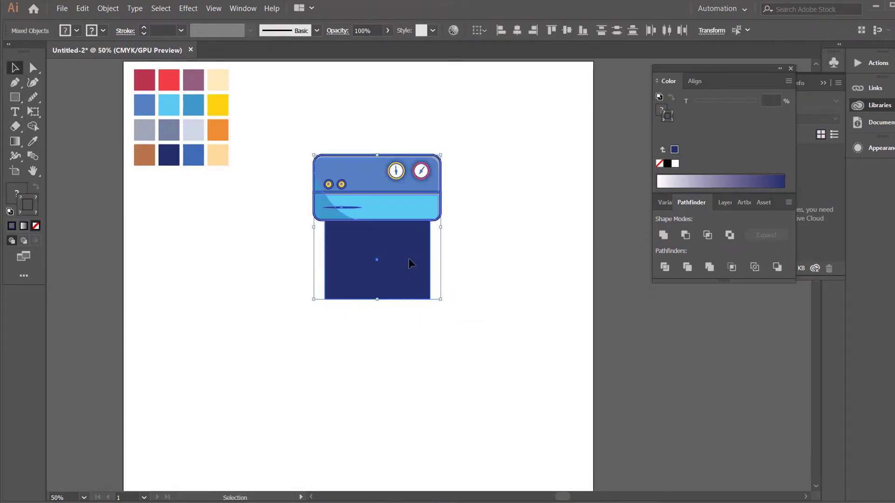
{"action": "left_click", "coordinate": [517, 38]}
{"action": "left_click", "coordinate": [360, 129]}
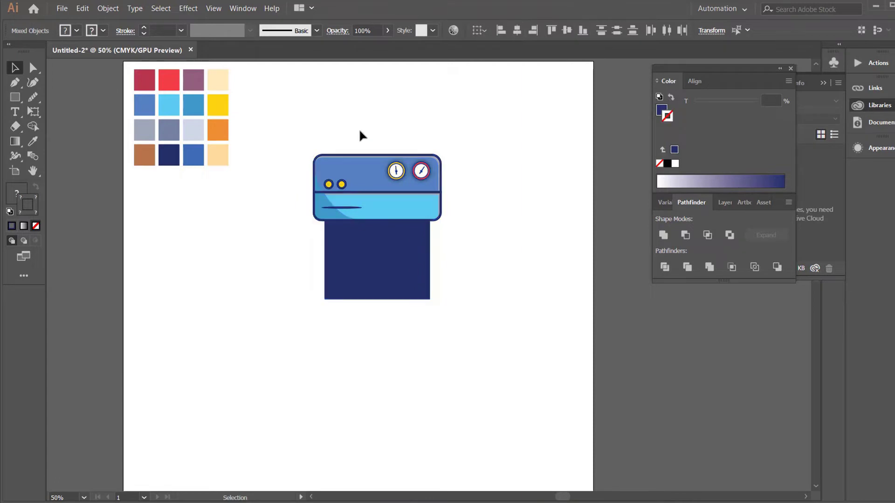
- Fill the new rectangle with the light grey palette swatch and give it a 4 pt navy outline
{"action": "left_click", "coordinate": [361, 276]}
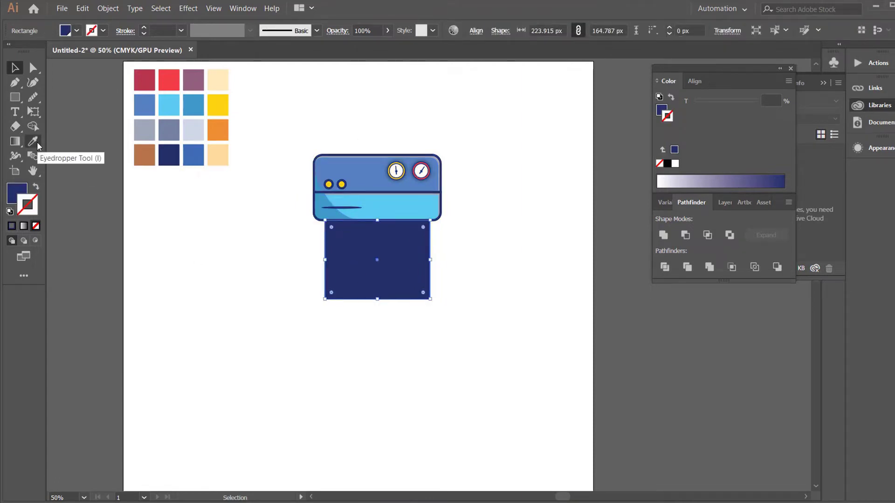
{"action": "left_click", "coordinate": [37, 142]}
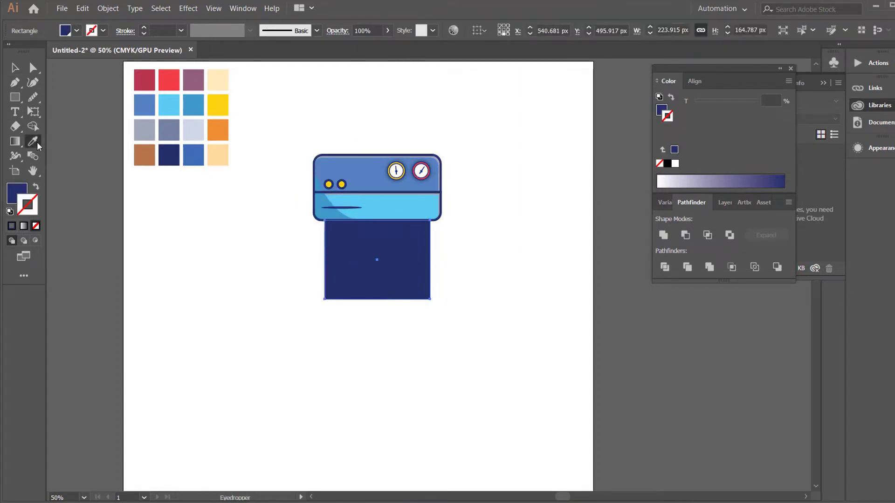
{"action": "left_click", "coordinate": [147, 128]}
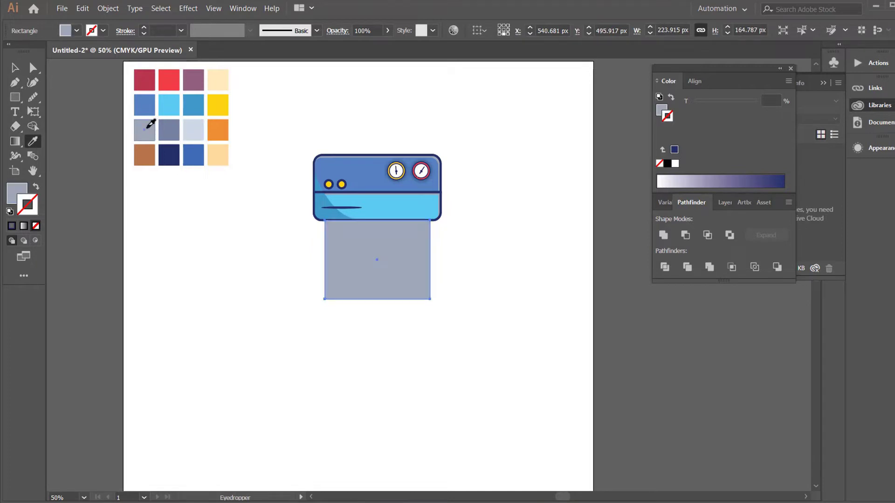
{"action": "left_click", "coordinate": [13, 68]}
{"action": "left_click", "coordinate": [145, 28]}
{"action": "left_click", "coordinate": [144, 28]}
{"action": "left_click", "coordinate": [145, 27]}
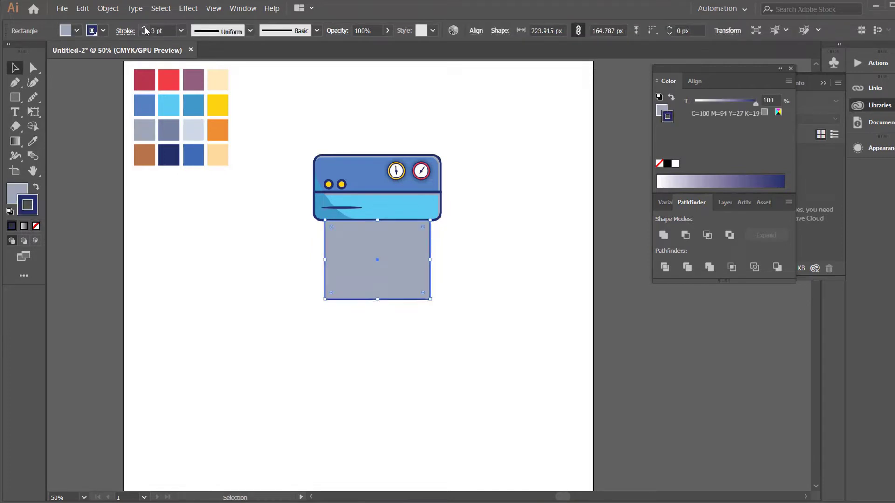
{"action": "left_click", "coordinate": [145, 28]}
{"action": "left_click", "coordinate": [144, 28]}
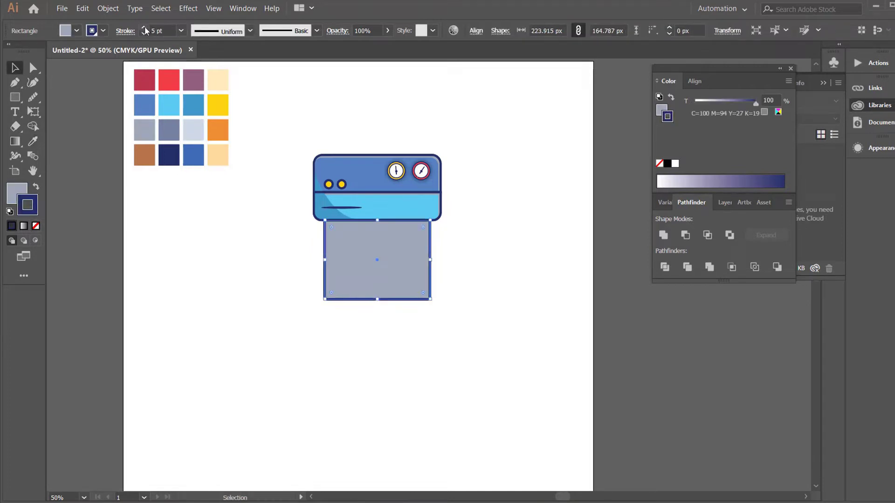
- Send the grey rectangle to the back, behind the box
{"action": "right_click", "coordinate": [420, 283]}
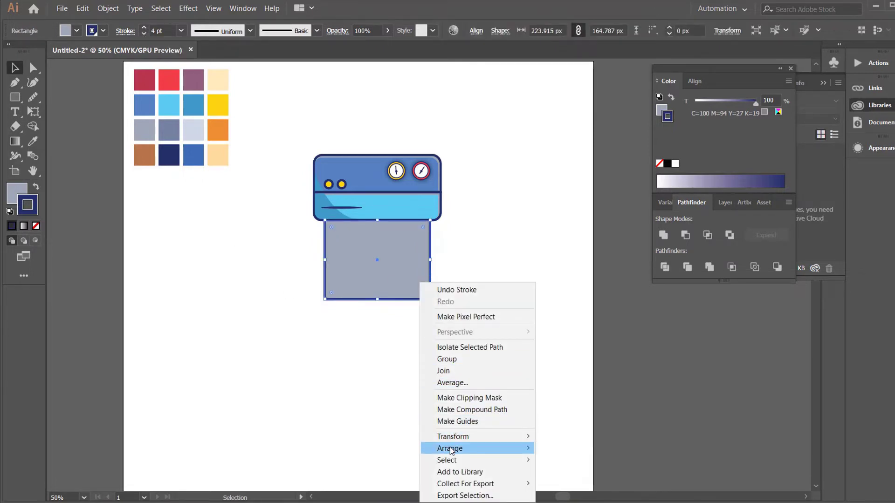
{"action": "left_click", "coordinate": [559, 486]}
{"action": "left_click", "coordinate": [507, 310]}
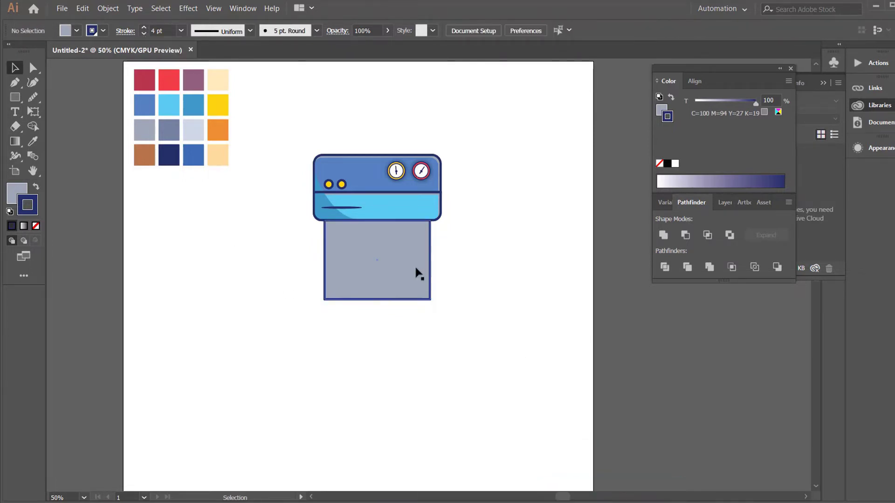
- Duplicate the grey rectangle in place, narrow the copy to about 212 px from its right side, and fill it with the medium blue swatch without outline
{"action": "left_click", "coordinate": [416, 271]}
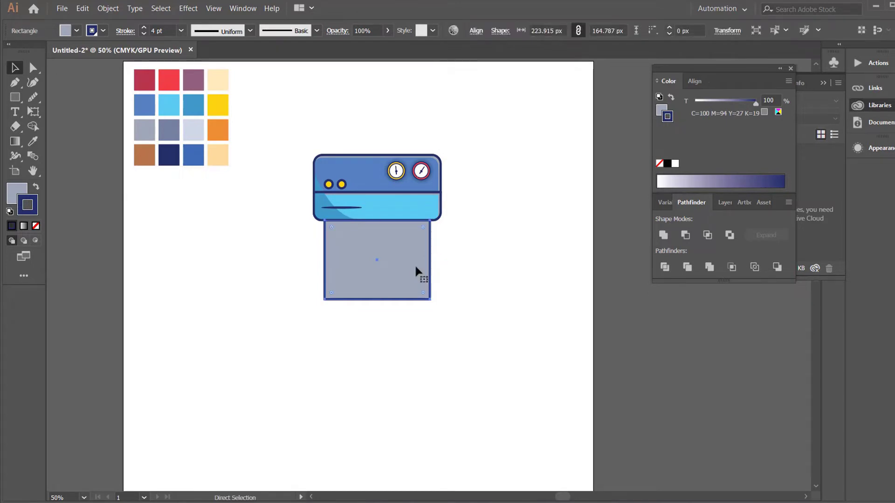
{"action": "left_click_drag", "start_coordinate": [429, 259], "coordinate": [425, 262]}
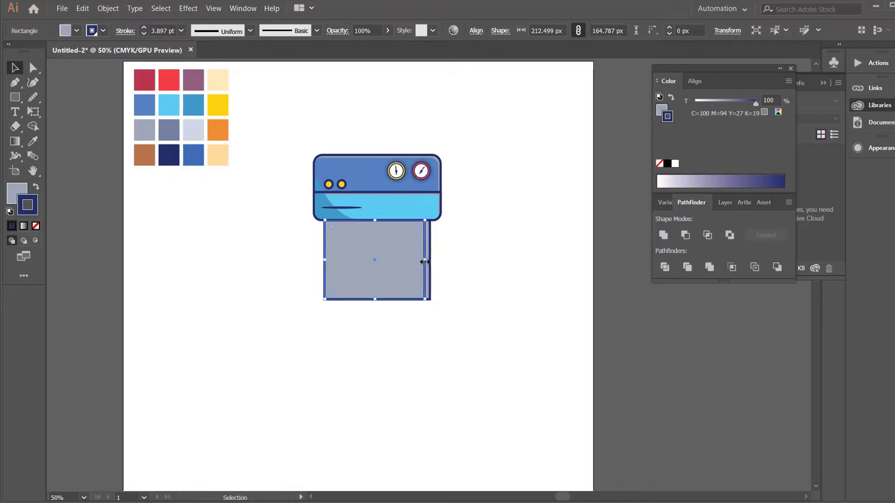
{"action": "key", "text": "i"}
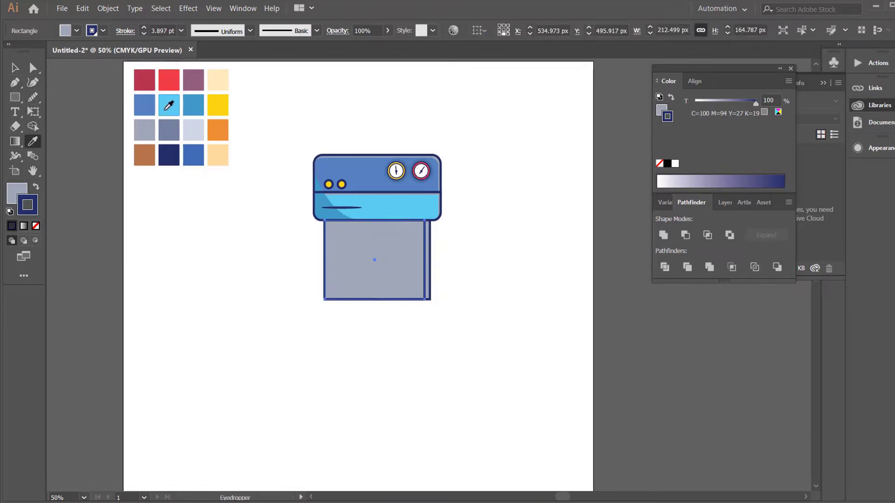
{"action": "left_click", "coordinate": [196, 102]}
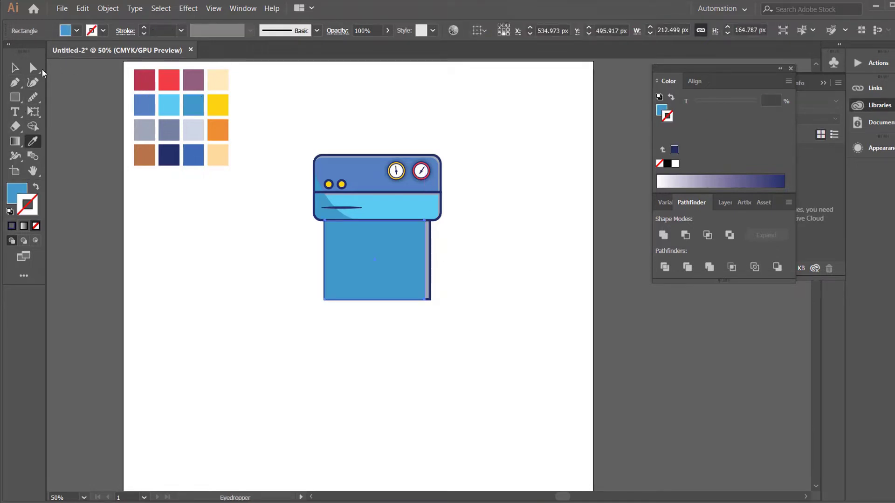
{"action": "key", "text": "v"}
{"action": "left_click", "coordinate": [273, 313]}
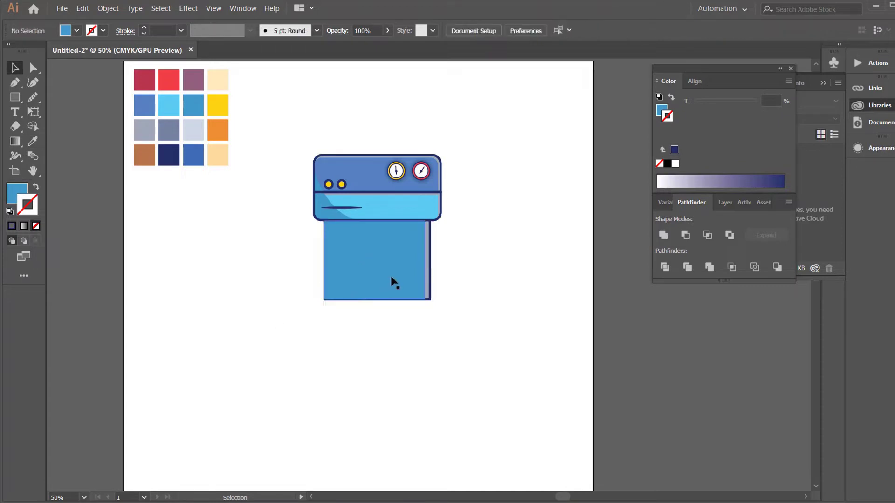
{"action": "left_click", "coordinate": [429, 270]}
{"action": "key", "text": "a"}
{"action": "left_click", "coordinate": [429, 269]}
{"action": "key", "text": "v"}
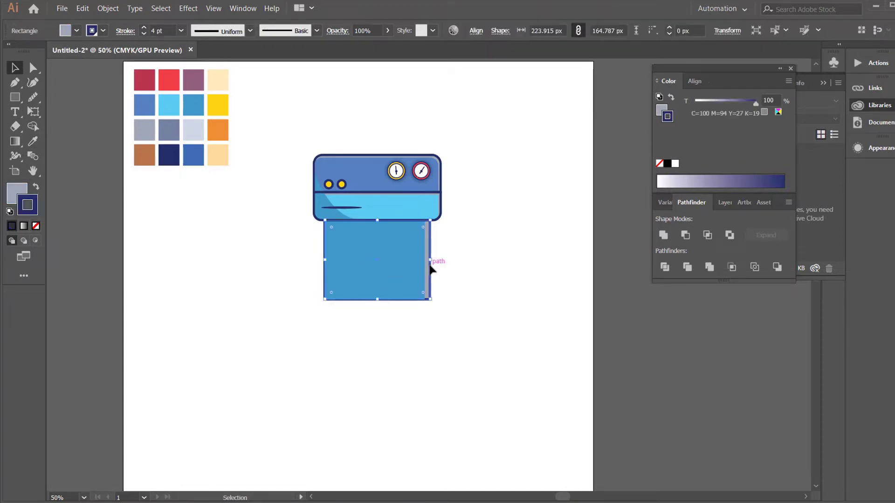
{"action": "left_click", "coordinate": [484, 277]}
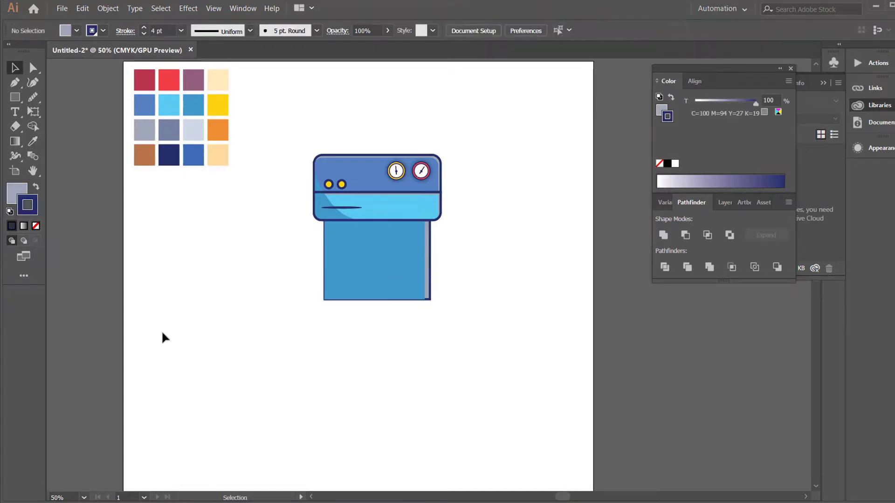
- Draw a strip about 212 × 26 px across the top of the blue rectangle and fill it with the periwinkle blue swatch, without outline
{"action": "left_click", "coordinate": [15, 98]}
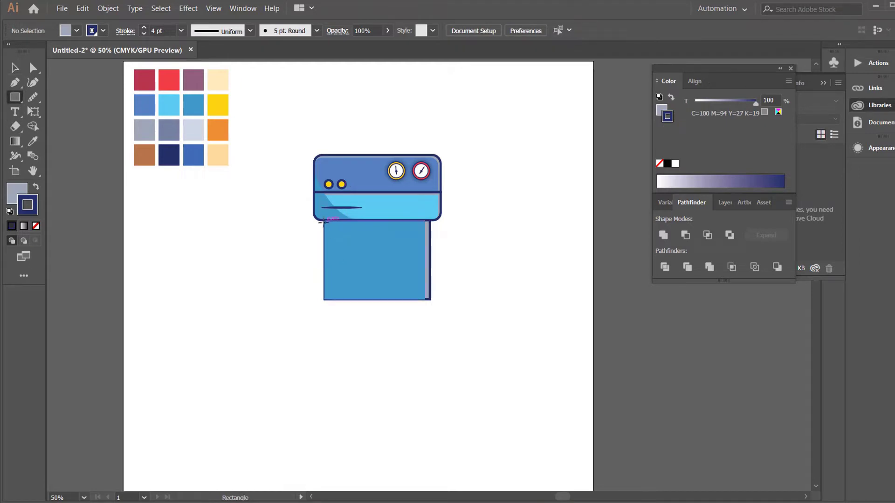
{"action": "left_click_drag", "start_coordinate": [323, 221], "coordinate": [425, 234]}
{"action": "key", "text": "i"}
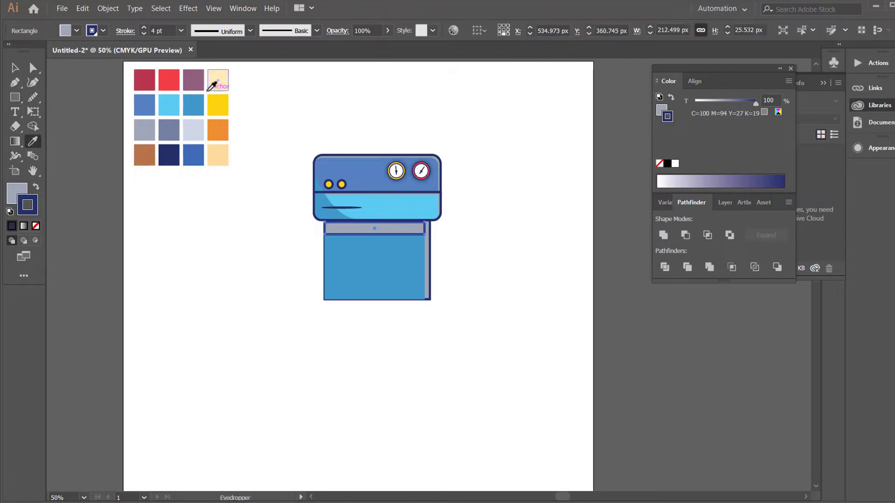
{"action": "left_click", "coordinate": [148, 103]}
{"action": "key", "text": "v"}
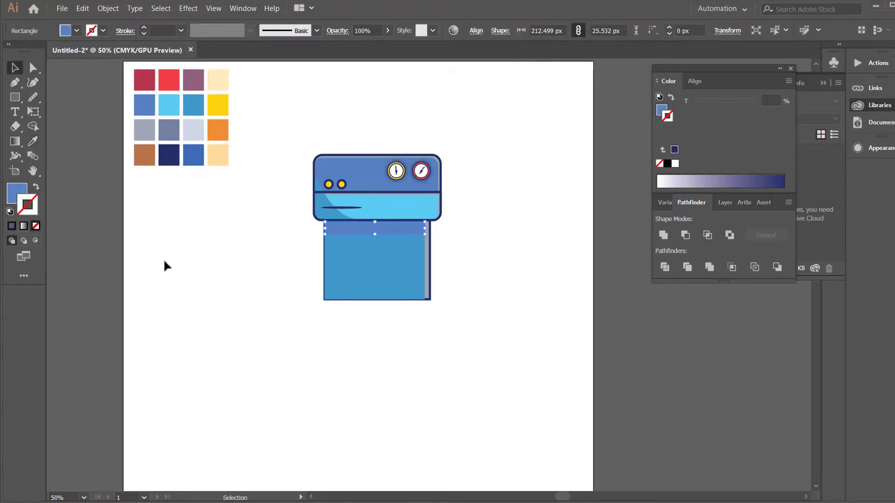
{"action": "left_click", "coordinate": [165, 265]}
- Draw a closed Pen shape curving from below the strip to the blue rectangle's bottom edge and extending outside past its lower-left corner
{"action": "left_click", "coordinate": [15, 84]}
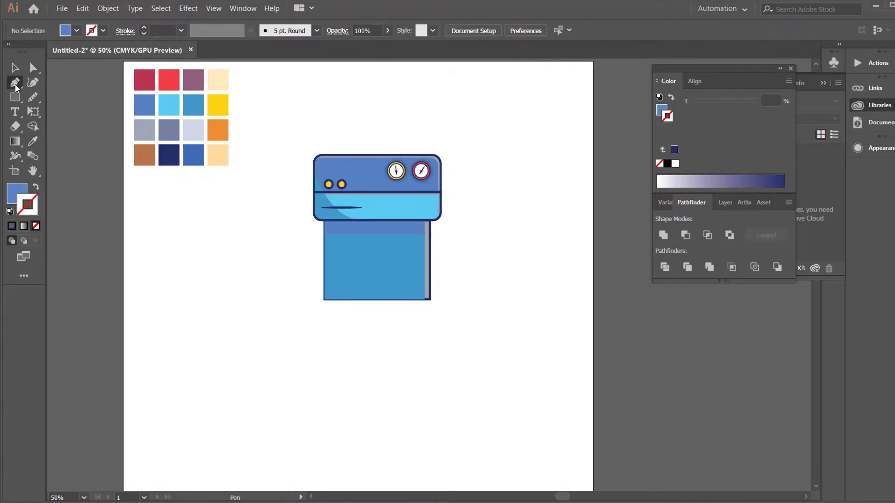
{"action": "left_click", "coordinate": [334, 234]}
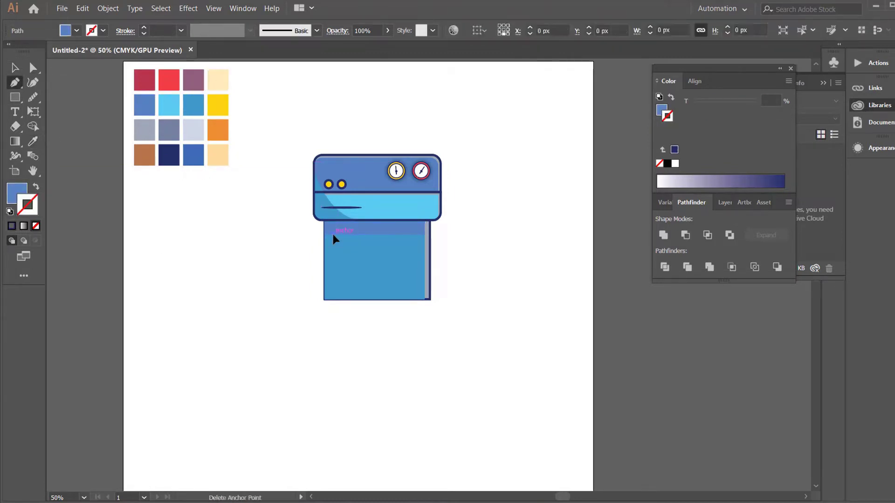
{"action": "left_click_drag", "start_coordinate": [408, 300], "coordinate": [483, 304]}
{"action": "left_click", "coordinate": [407, 300]}
{"action": "left_click", "coordinate": [337, 352]}
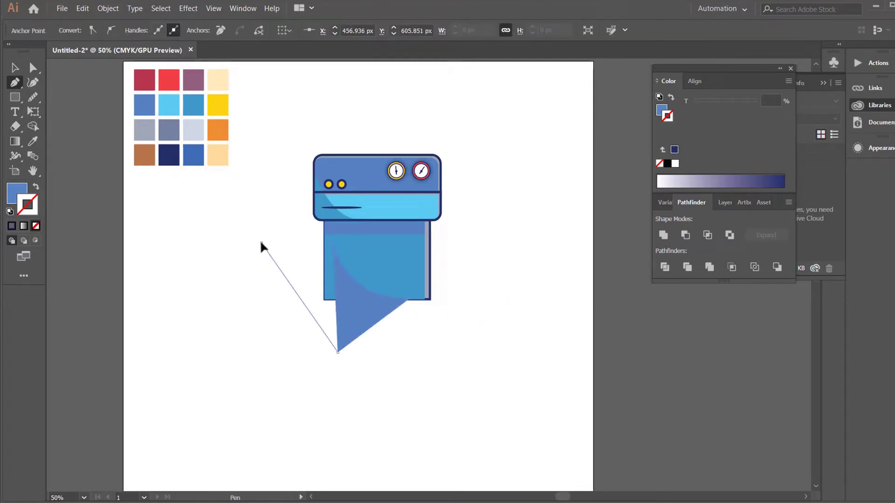
{"action": "left_click", "coordinate": [261, 242]}
{"action": "left_click", "coordinate": [332, 237]}
{"action": "key", "text": "v"}
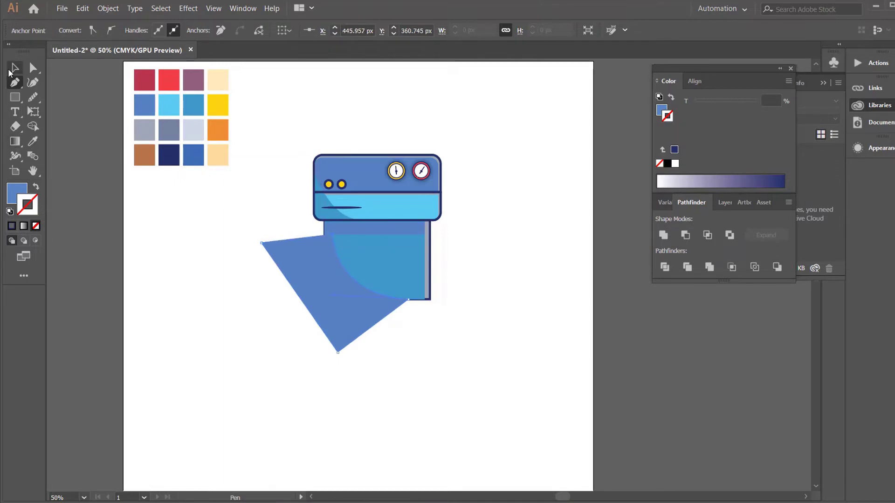
- Trim away the part of the Pen shape outside the body rectangle with the Shape Builder tool
{"action": "left_click_drag", "start_coordinate": [247, 214], "coordinate": [396, 293]}
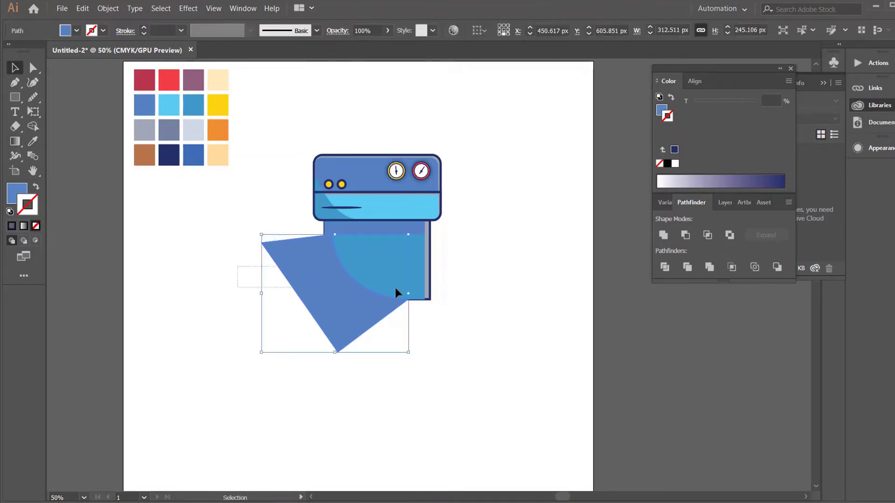
{"action": "key", "text": "shift+m"}
{"action": "left_click", "coordinate": [295, 275], "text": "alt"}
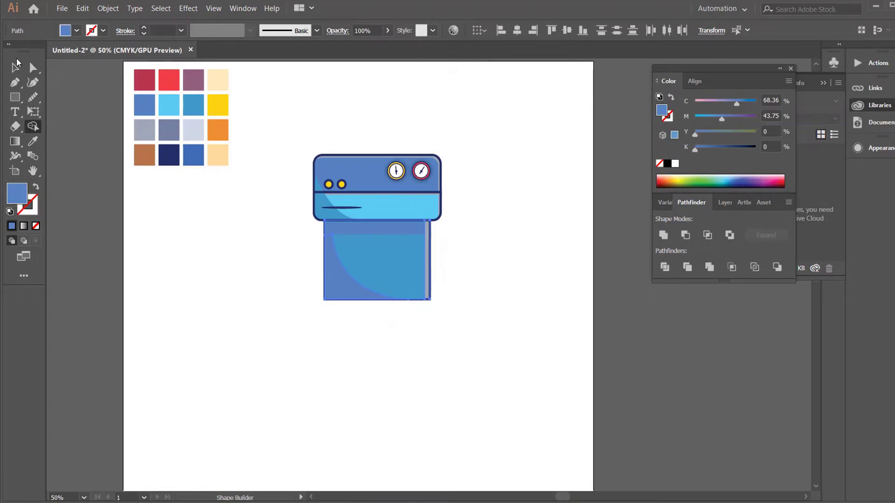
{"action": "left_click", "coordinate": [15, 68]}
{"action": "left_click", "coordinate": [332, 336]}
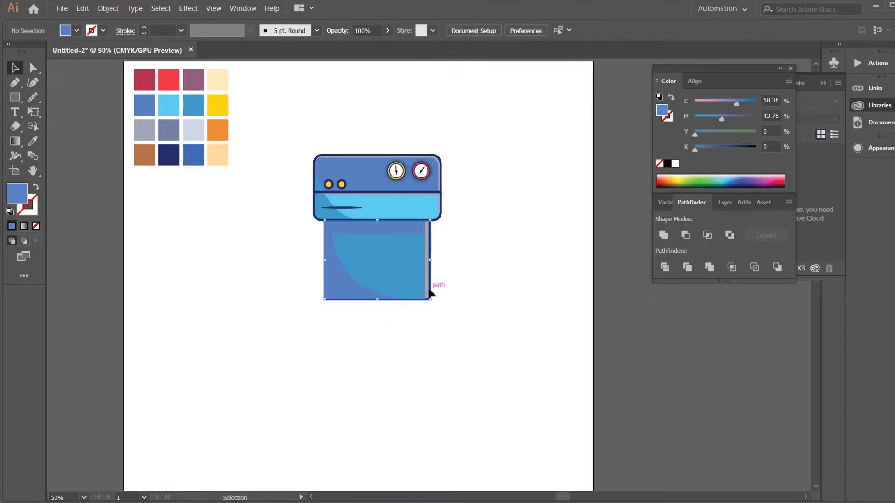
- Bring the outlined grey body rectangle to the front and remove its fill so it frames the blue panels
{"action": "left_click", "coordinate": [429, 292]}
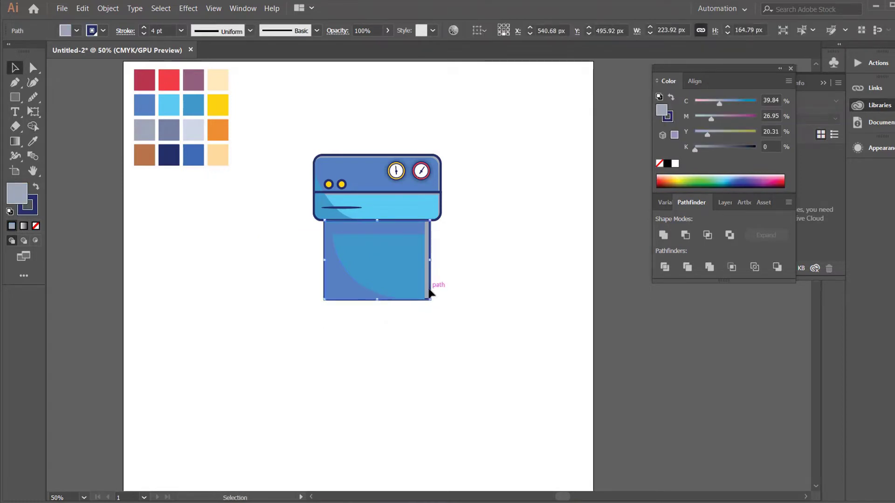
{"action": "right_click", "coordinate": [430, 291]}
{"action": "mouse_move", "coordinate": [466, 235]}
{"action": "left_click", "coordinate": [608, 233]}
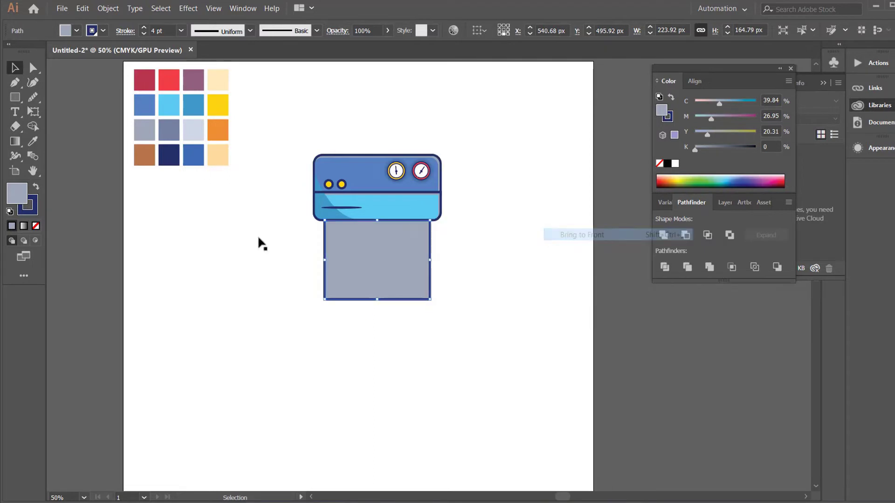
{"action": "left_click", "coordinate": [36, 225]}
{"action": "left_click", "coordinate": [320, 388]}
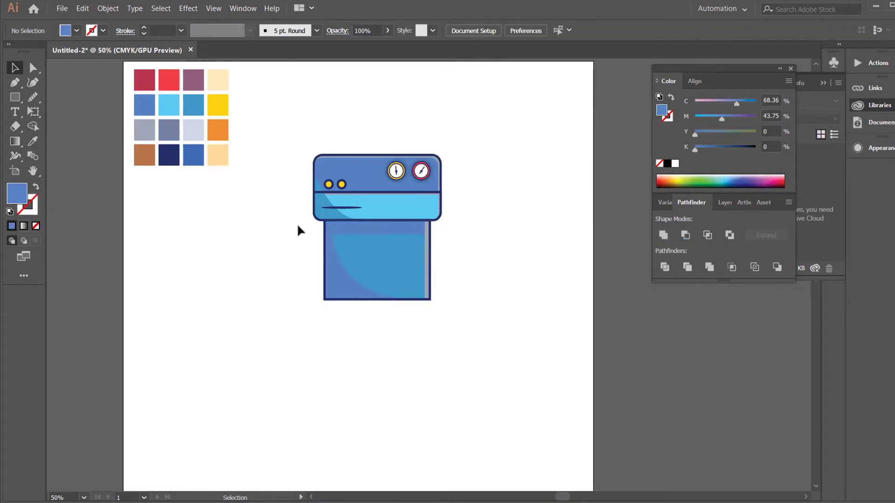
- Group all the shapes of the machine body beneath the control box
{"action": "left_click_drag", "start_coordinate": [298, 226], "coordinate": [433, 313]}
{"action": "right_click", "coordinate": [394, 275]}
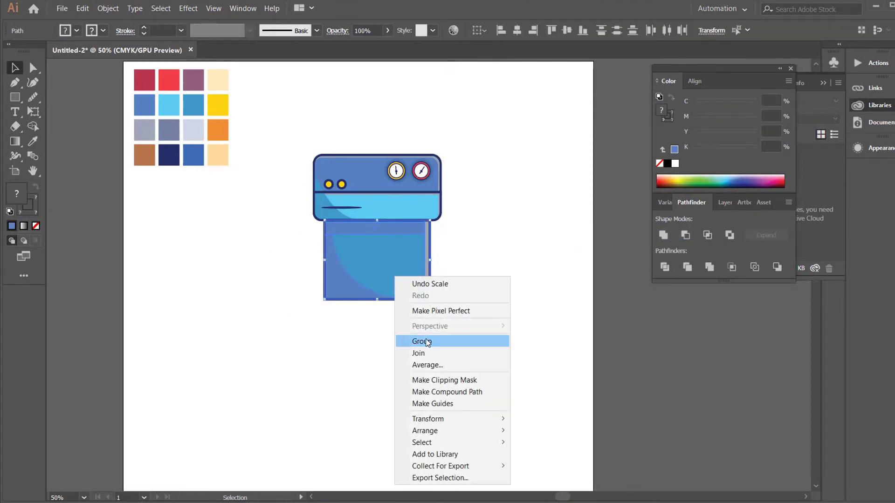
{"action": "left_click", "coordinate": [427, 341]}
{"action": "left_click", "coordinate": [169, 278]}
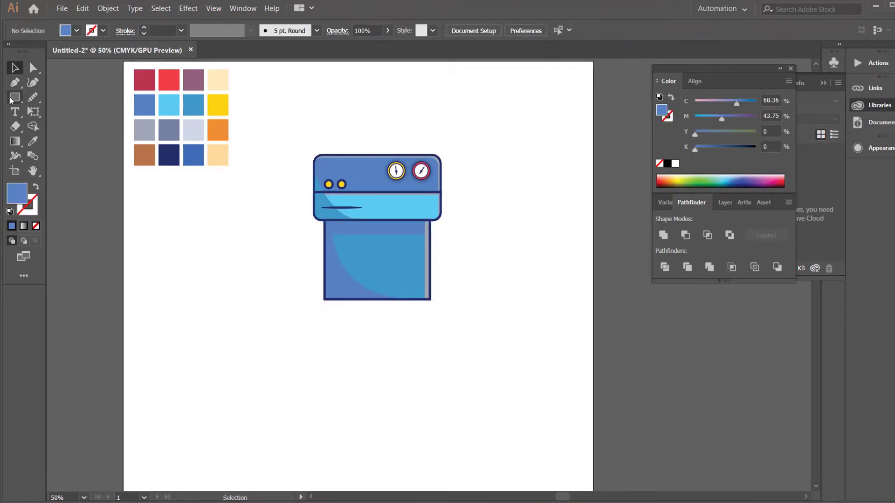
- Draw a base rectangle about 249 × 57 px directly under the body and fill it with the grey swatch
{"action": "left_click", "coordinate": [14, 97]}
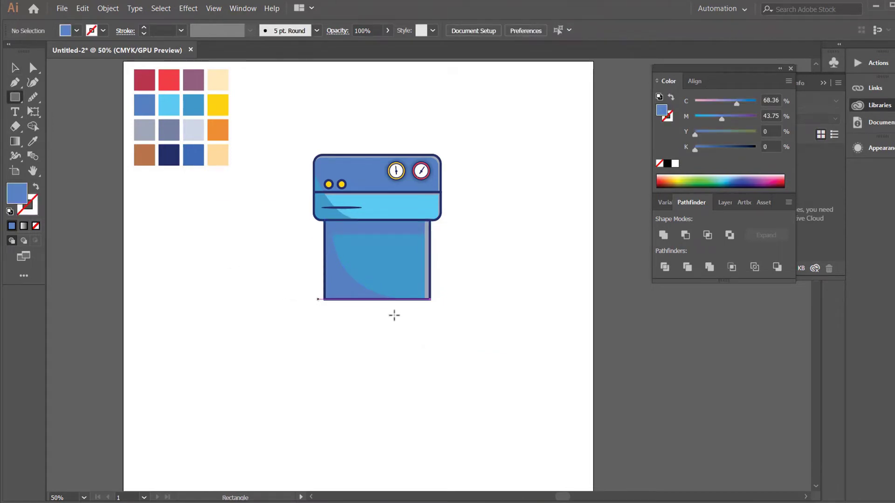
{"action": "left_click_drag", "start_coordinate": [317, 299], "coordinate": [435, 326]}
{"action": "left_click", "coordinate": [33, 142]}
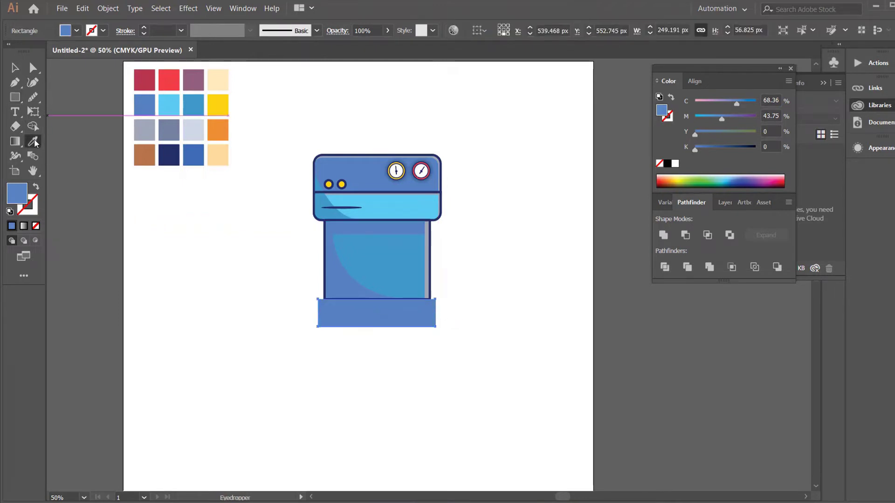
{"action": "left_click", "coordinate": [169, 106]}
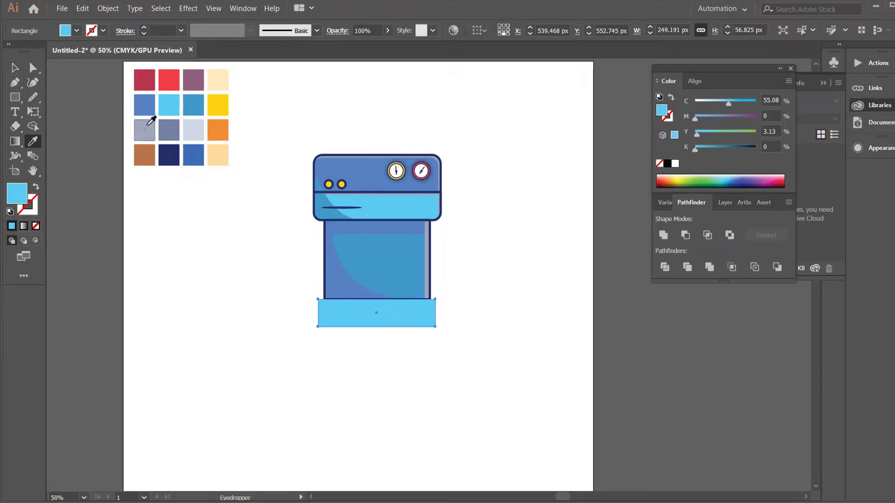
{"action": "left_click", "coordinate": [148, 124]}
- Set the base rectangle's navy outline to 4 pt
{"action": "left_click", "coordinate": [144, 28]}
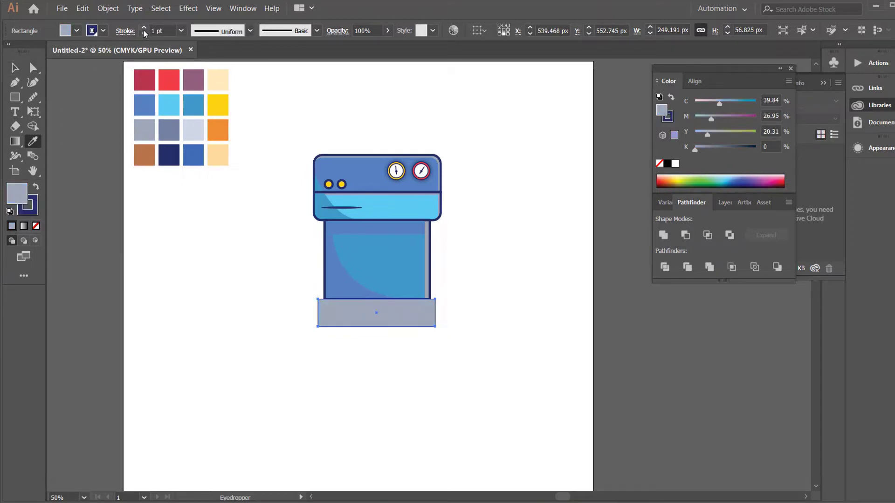
{"action": "left_click", "coordinate": [144, 28]}
{"action": "left_click", "coordinate": [144, 28]}
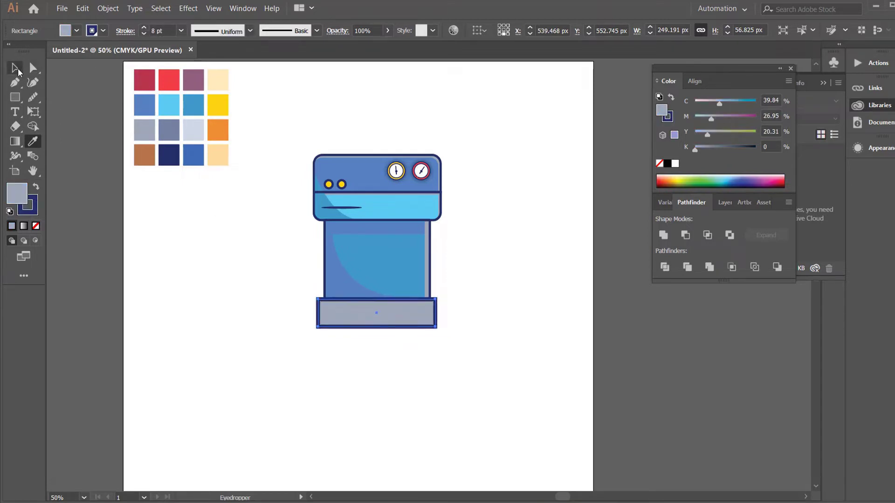
{"action": "left_click", "coordinate": [17, 69]}
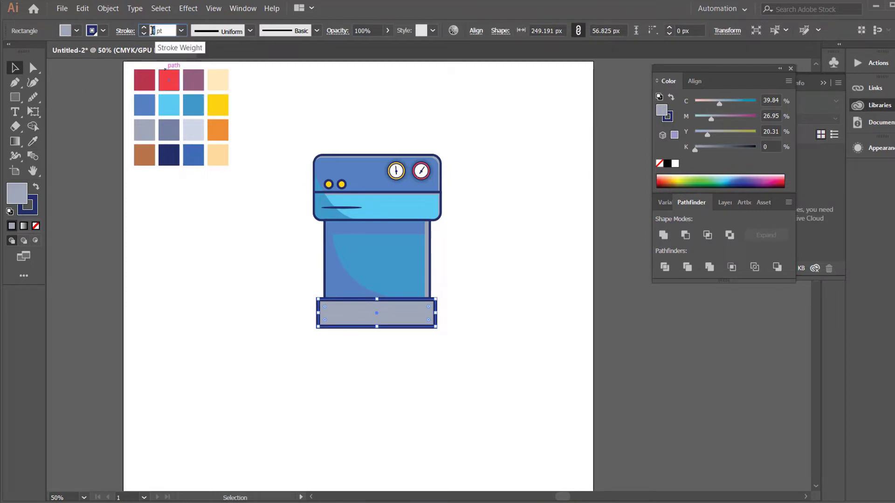
{"action": "left_click", "coordinate": [223, 249]}
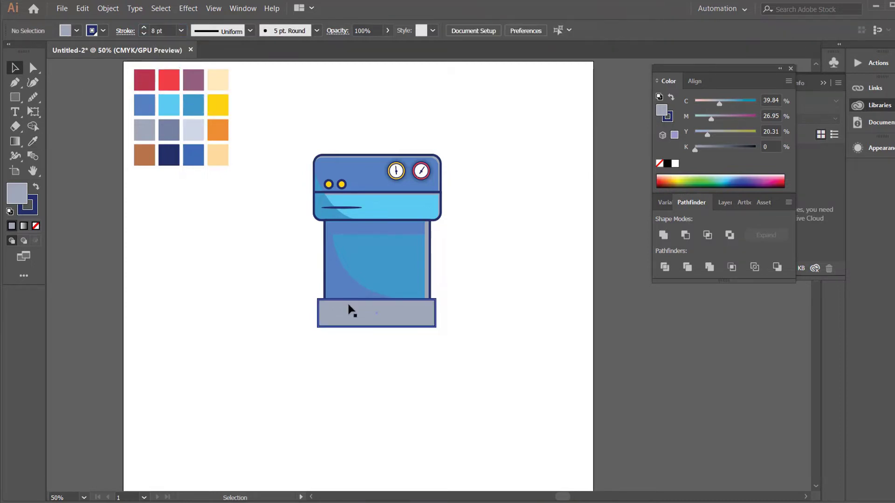
{"action": "left_click", "coordinate": [351, 311]}
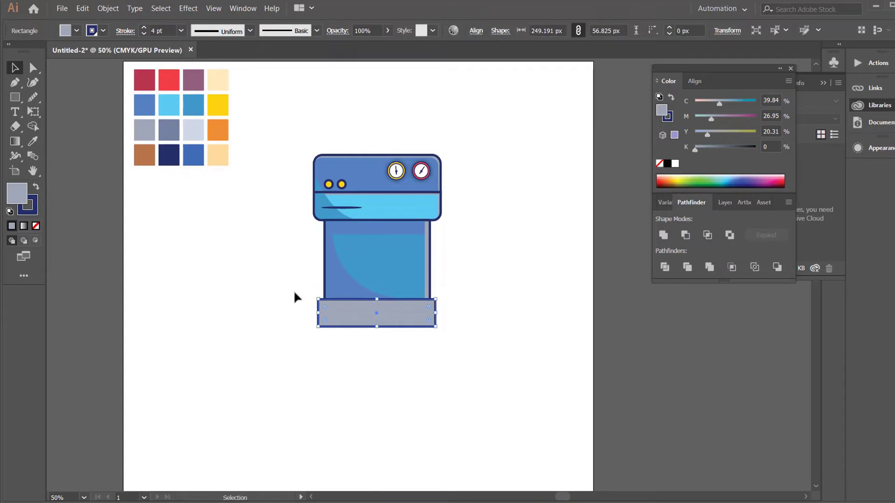
- Duplicate the base rectangle in place, shorten the copy from its top to about 53 px high, and fill it light blue without outline
{"action": "key", "text": "ctrl+c"}
{"action": "key", "text": "ctrl+f"}
{"action": "left_click_drag", "start_coordinate": [379, 297], "coordinate": [378, 302]}
{"action": "left_click", "coordinate": [32, 141]}
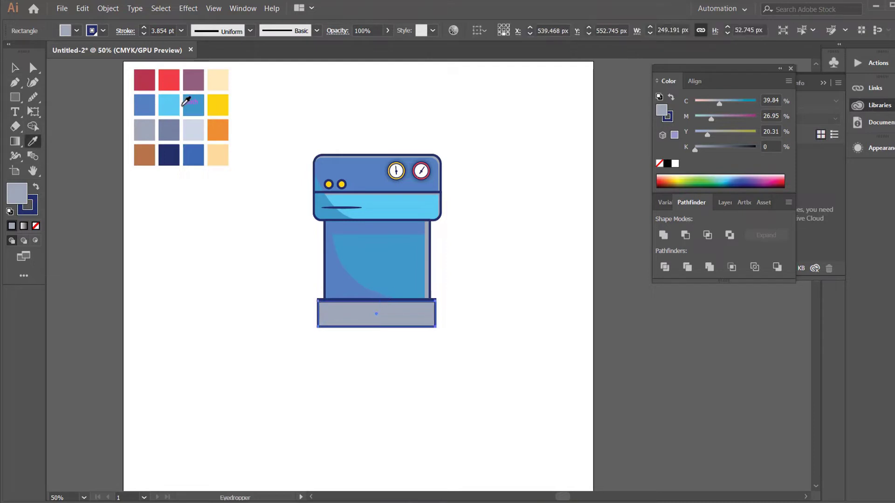
{"action": "left_click", "coordinate": [169, 105]}
{"action": "left_click", "coordinate": [15, 64]}
{"action": "left_click", "coordinate": [261, 322]}
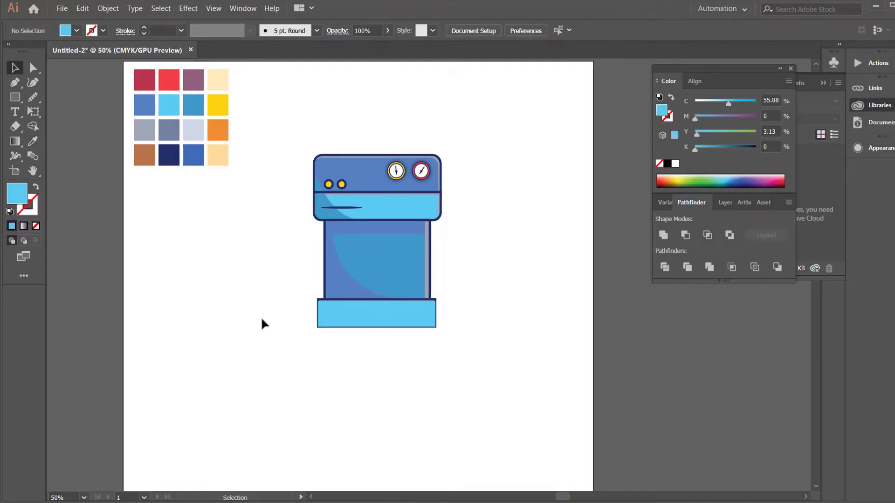
- Lower the light blue base panel's top edge slightly more to expose a thin grey strip above it
{"action": "left_click", "coordinate": [393, 325]}
{"action": "left_click_drag", "start_coordinate": [378, 302], "coordinate": [379, 305]}
{"action": "left_click", "coordinate": [296, 331]}
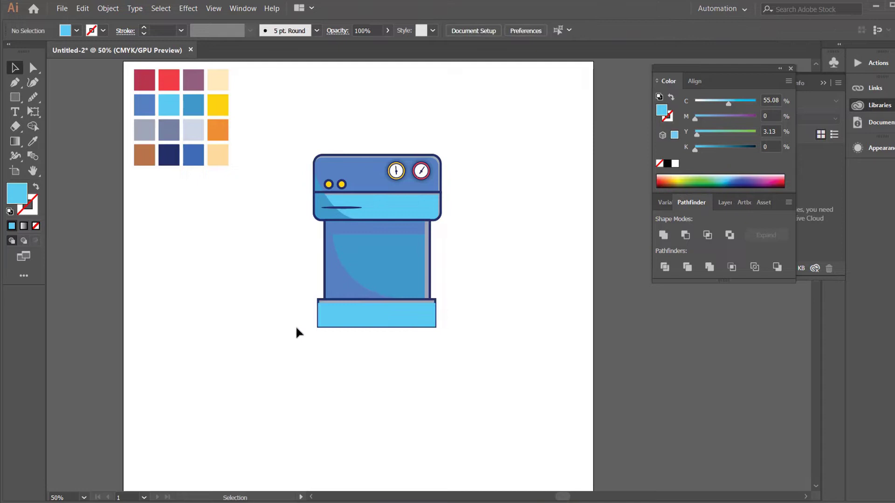
- Bring the outlined grey base rectangle to the front and remove its fill, keeping only the outline over the light blue panel
{"action": "left_click", "coordinate": [432, 303]}
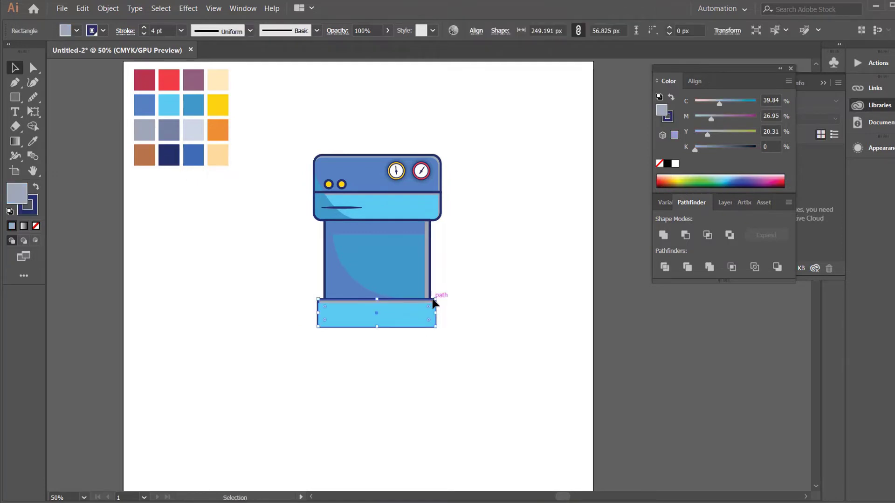
{"action": "right_click", "coordinate": [433, 303]}
{"action": "mouse_move", "coordinate": [489, 247]}
{"action": "left_click", "coordinate": [568, 261]}
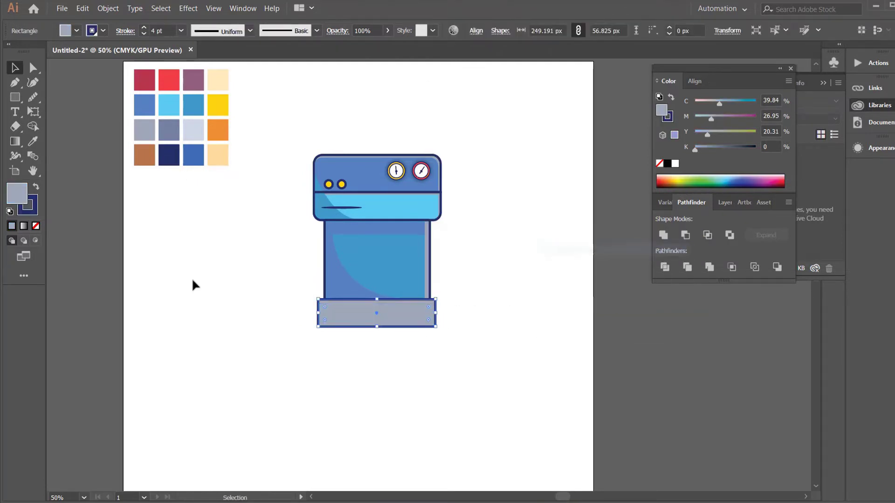
{"action": "left_click", "coordinate": [36, 226]}
{"action": "left_click", "coordinate": [233, 373]}
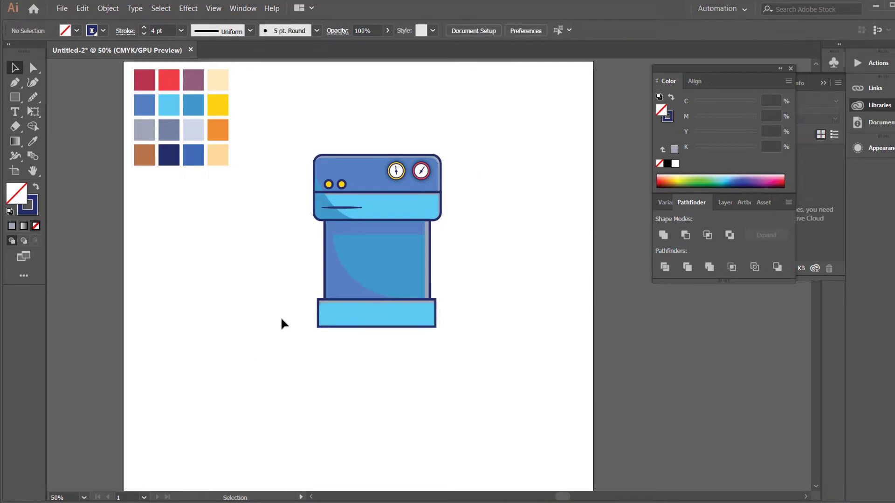
- Group the shapes that make up the machine's base
{"action": "left_click_drag", "start_coordinate": [281, 318], "coordinate": [413, 326]}
{"action": "right_click", "coordinate": [414, 325]}
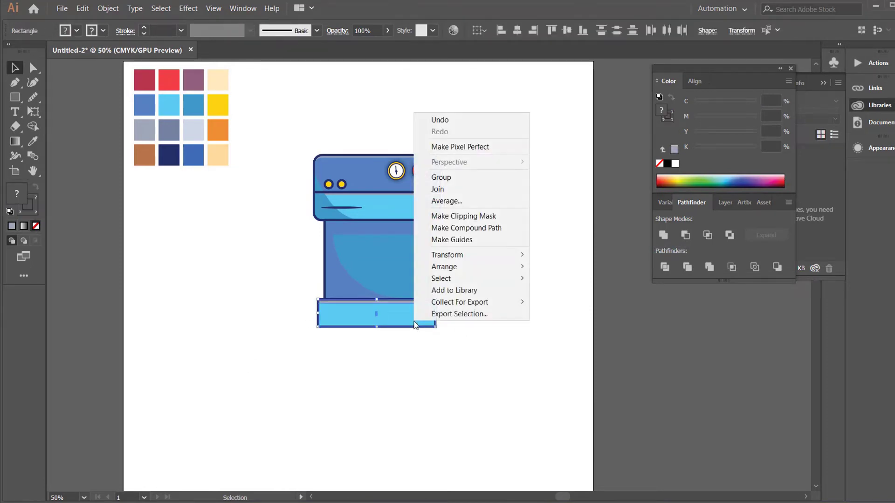
{"action": "left_click", "coordinate": [450, 178]}
{"action": "left_click", "coordinate": [231, 292]}
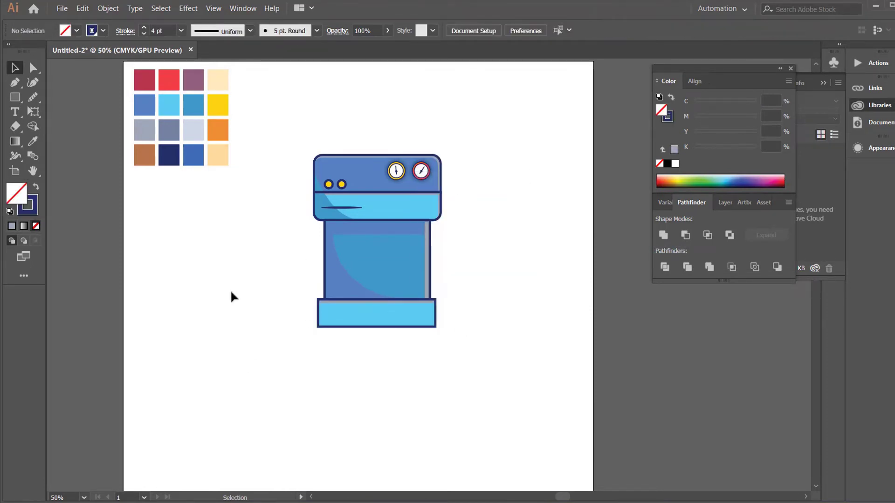
- Draw a rectangle about 116 × 51 px below the base with the base panel's light blue fill and a 4 pt navy outline
{"action": "left_click", "coordinate": [15, 97]}
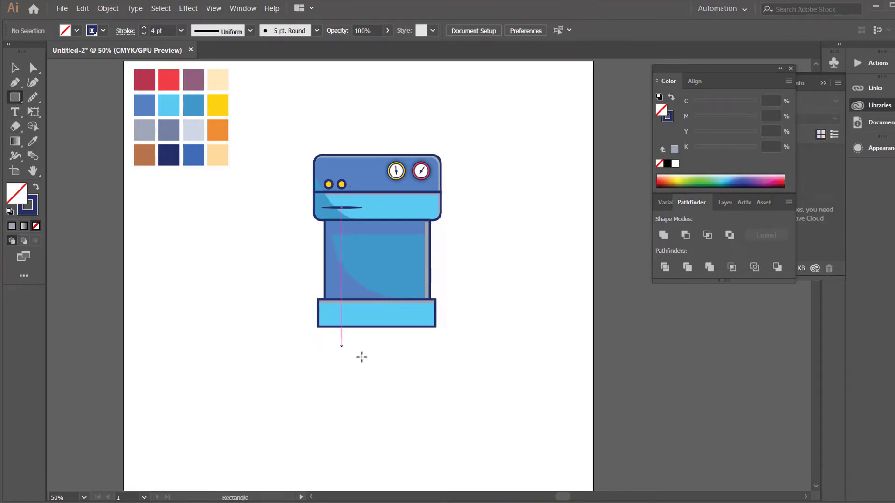
{"action": "left_click_drag", "start_coordinate": [341, 345], "coordinate": [396, 371]}
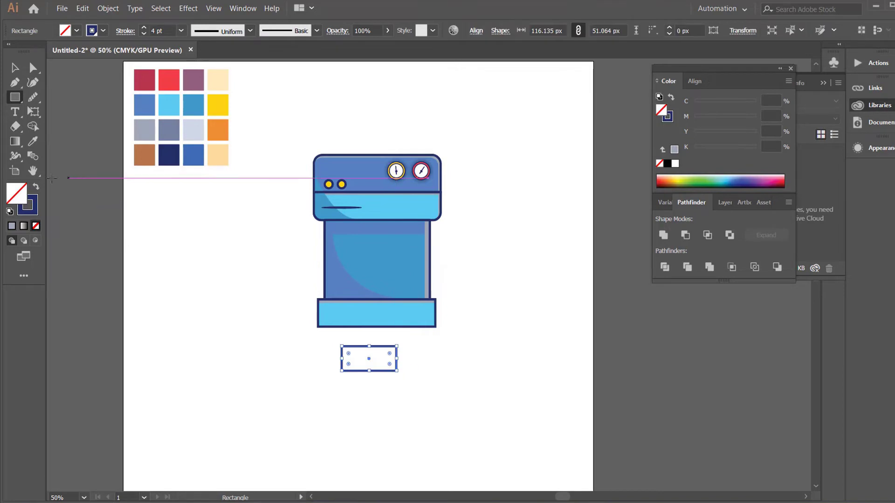
{"action": "left_click", "coordinate": [32, 141]}
{"action": "left_click", "coordinate": [340, 320]}
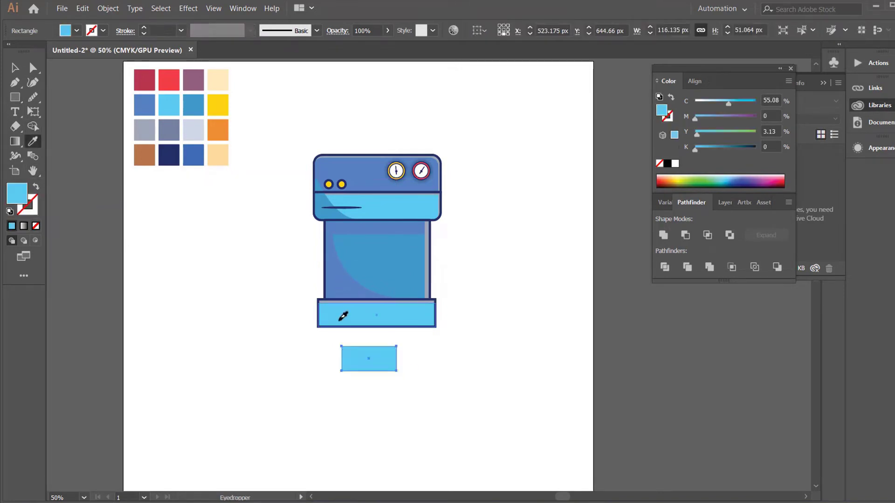
{"action": "left_click", "coordinate": [15, 68]}
{"action": "left_click", "coordinate": [146, 29]}
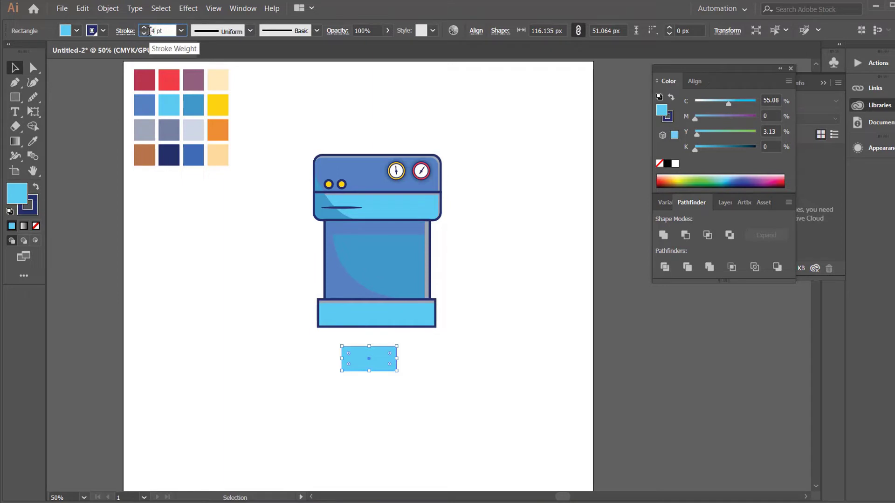
{"action": "left_click", "coordinate": [214, 229]}
- Round the two upper corners of the small light blue rectangle and shorten it from the bottom
{"action": "left_click", "coordinate": [362, 368]}
{"action": "left_click", "coordinate": [34, 70]}
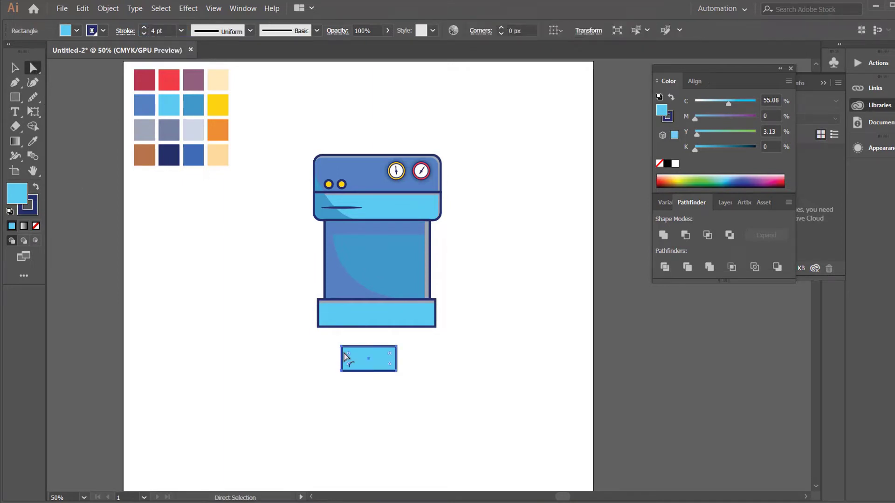
{"action": "left_click_drag", "start_coordinate": [403, 353], "coordinate": [369, 364]}
{"action": "key", "text": "v"}
{"action": "left_click", "coordinate": [274, 377]}
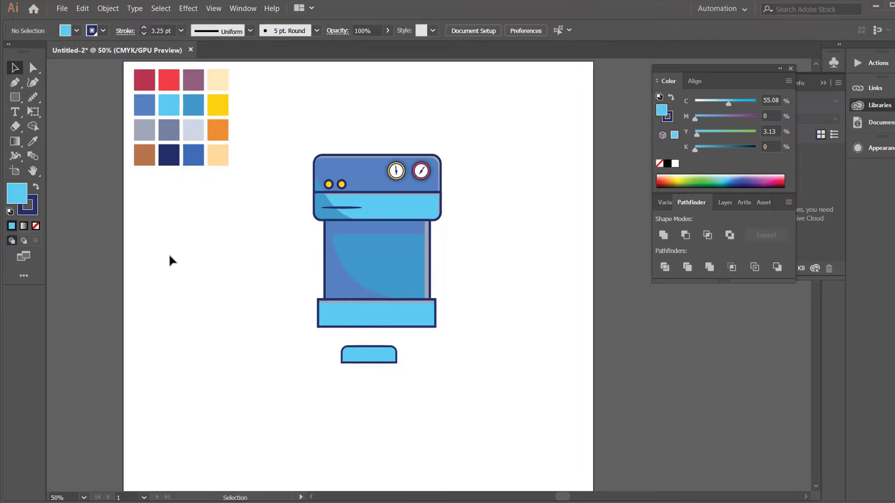
- Draw a closed shadow shape with a curved edge across the small rounded rectangle using the Pen tool and give it the medium blue swatch colour
{"action": "left_click", "coordinate": [14, 82]}
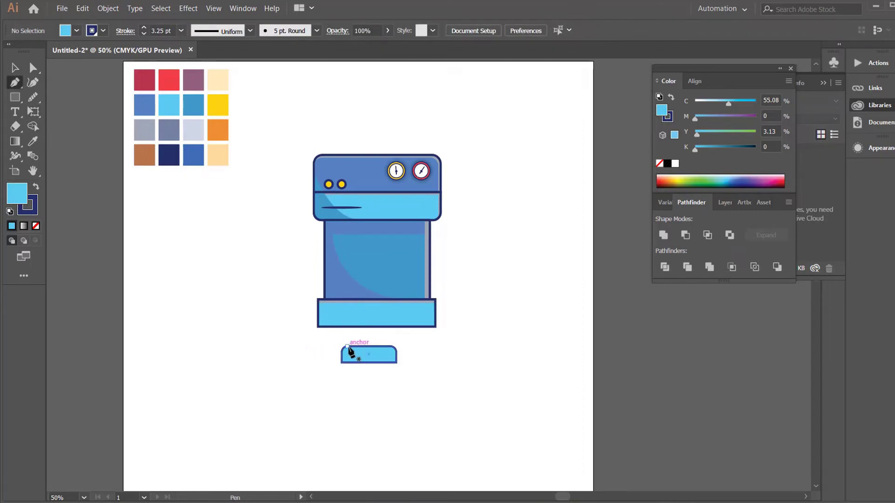
{"action": "left_click", "coordinate": [348, 347]}
{"action": "left_click", "coordinate": [397, 360]}
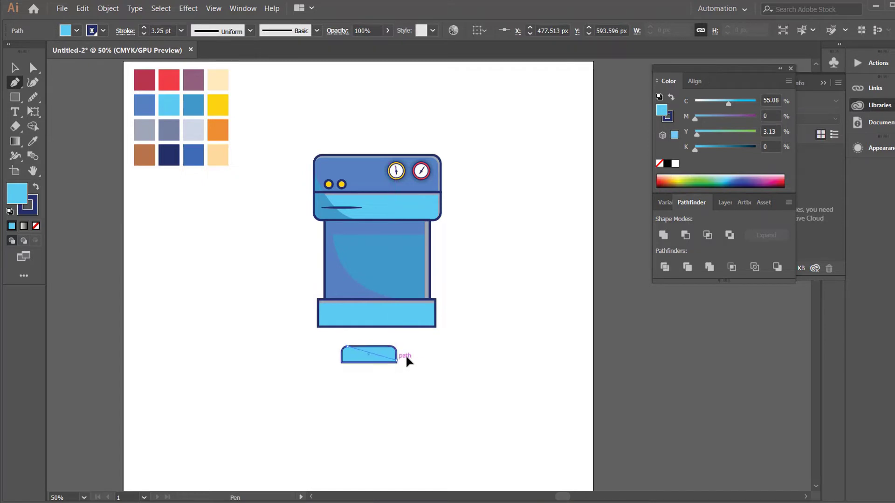
{"action": "left_click_drag", "start_coordinate": [407, 357], "coordinate": [445, 354]}
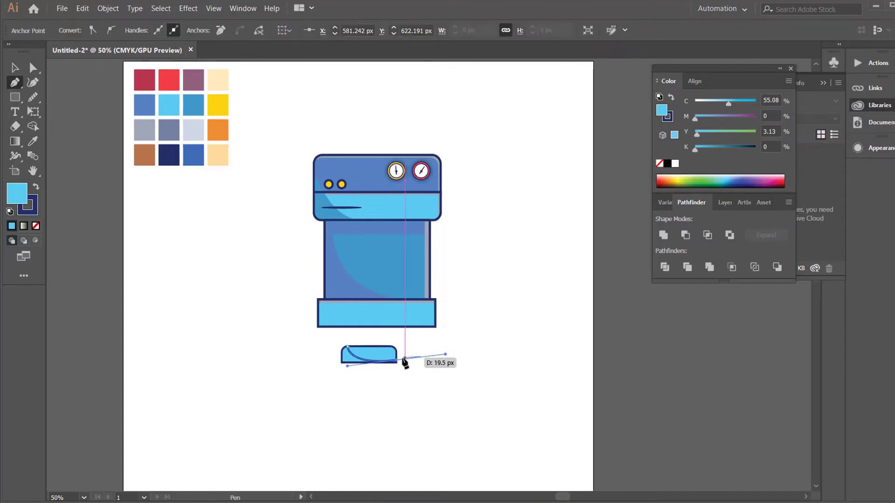
{"action": "left_click", "coordinate": [403, 360]}
{"action": "left_click", "coordinate": [395, 393]}
{"action": "left_click", "coordinate": [307, 357]}
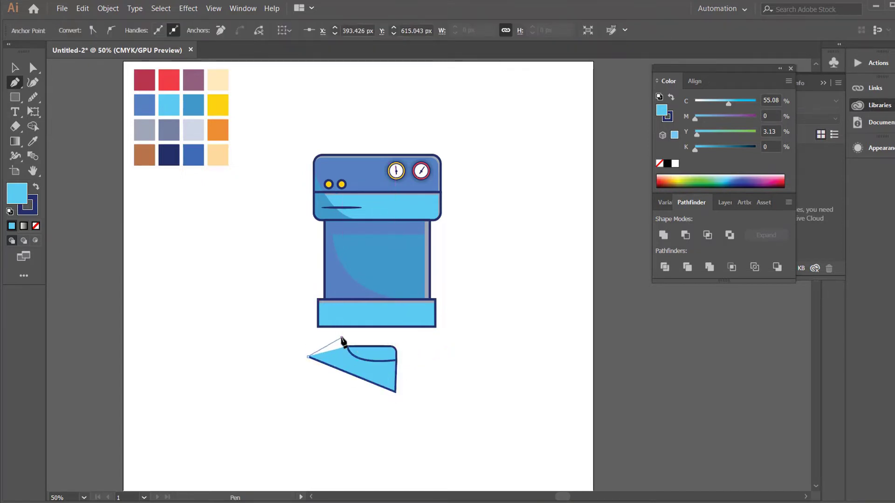
{"action": "left_click", "coordinate": [342, 339]}
{"action": "left_click", "coordinate": [33, 141]}
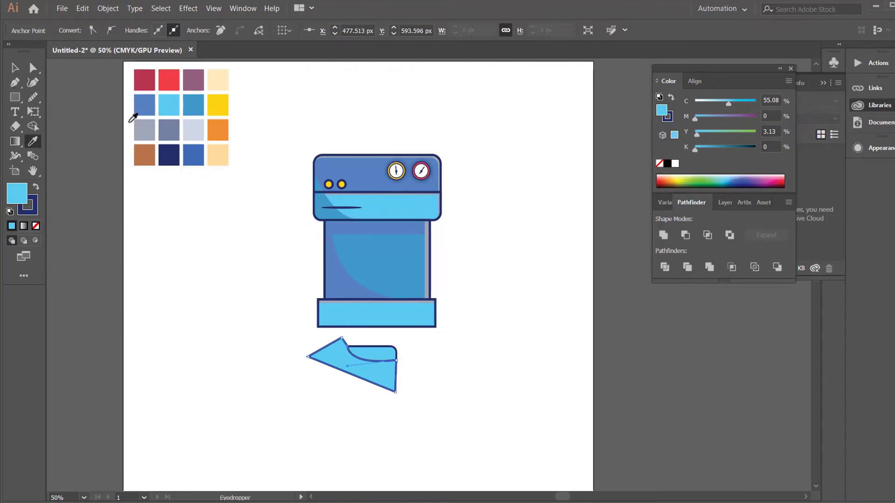
{"action": "left_click", "coordinate": [191, 98]}
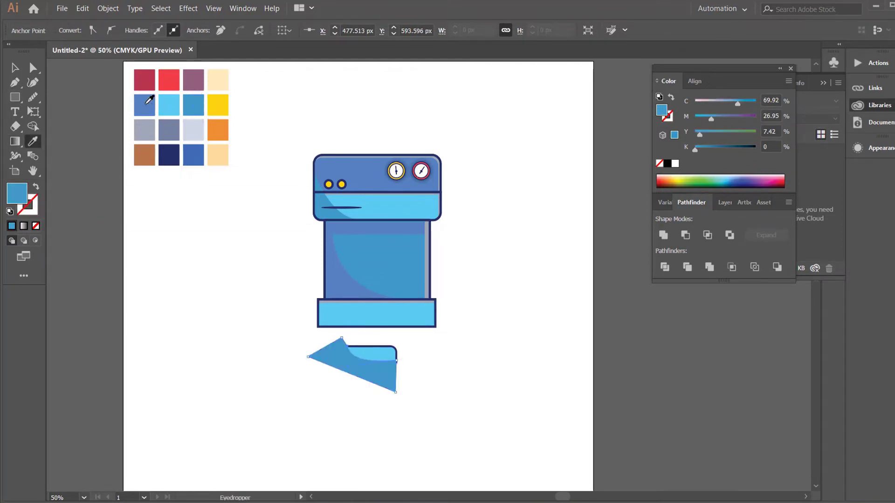
- Bring the front copy of the small rounded rectangle above the shadow shape and remove its fill, keeping only the navy outline
{"action": "left_click", "coordinate": [14, 67]}
{"action": "left_click", "coordinate": [382, 349]}
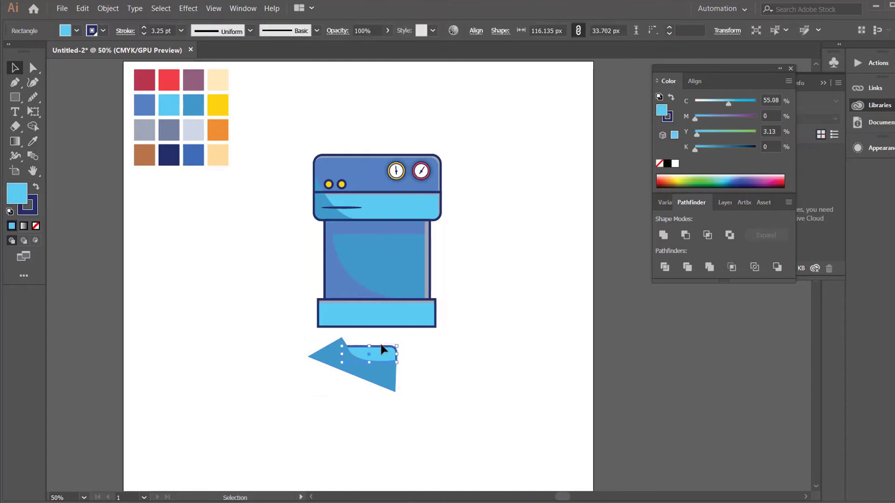
{"action": "right_click", "coordinate": [382, 348]}
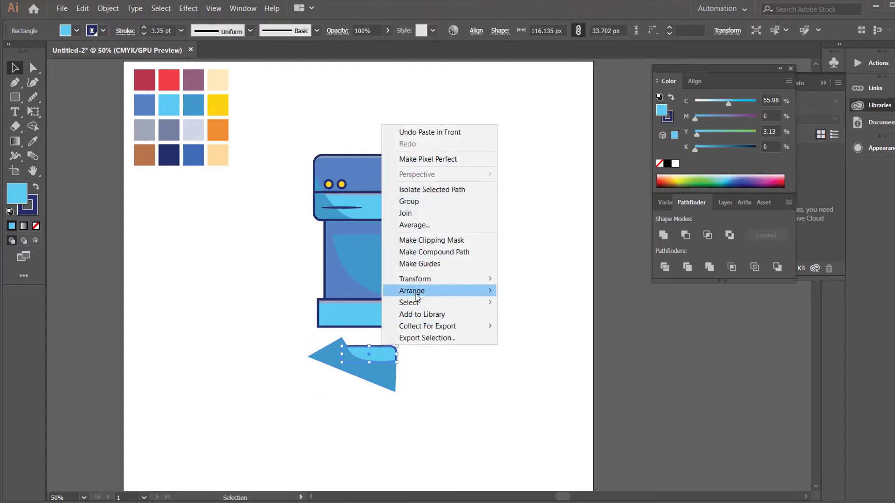
{"action": "mouse_move", "coordinate": [410, 291]}
{"action": "left_click", "coordinate": [534, 291]}
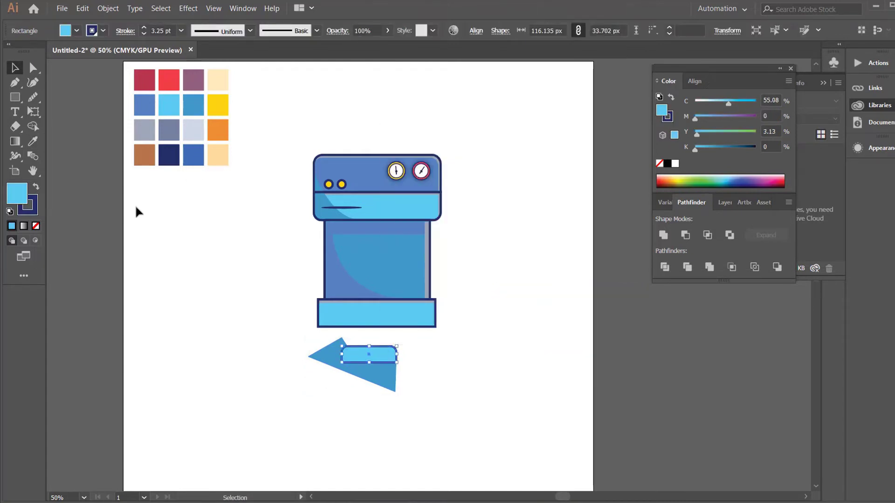
{"action": "left_click", "coordinate": [36, 226]}
- Trim away the part of the medium blue shadow outside the small rounded rectangle with the Shape Builder tool
{"action": "left_click", "coordinate": [391, 382], "text": "shift"}
{"action": "key", "text": "shift+m"}
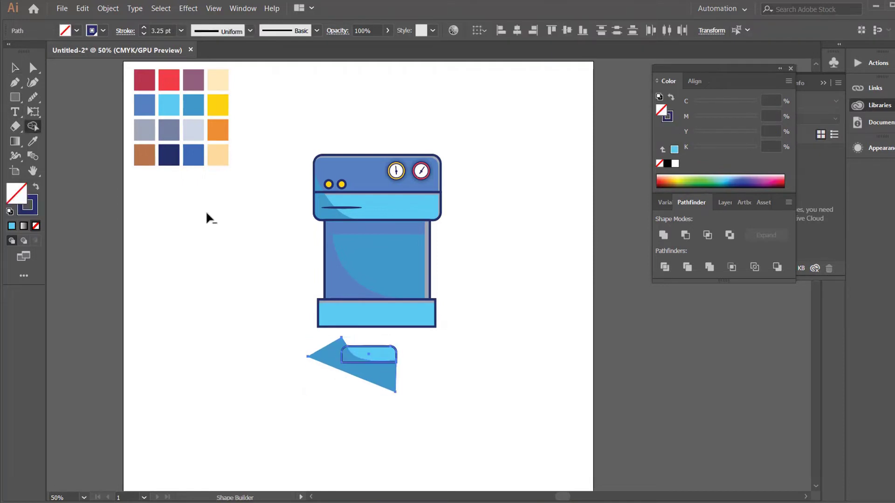
{"action": "left_click", "coordinate": [326, 357], "text": "alt"}
{"action": "key", "text": "v"}
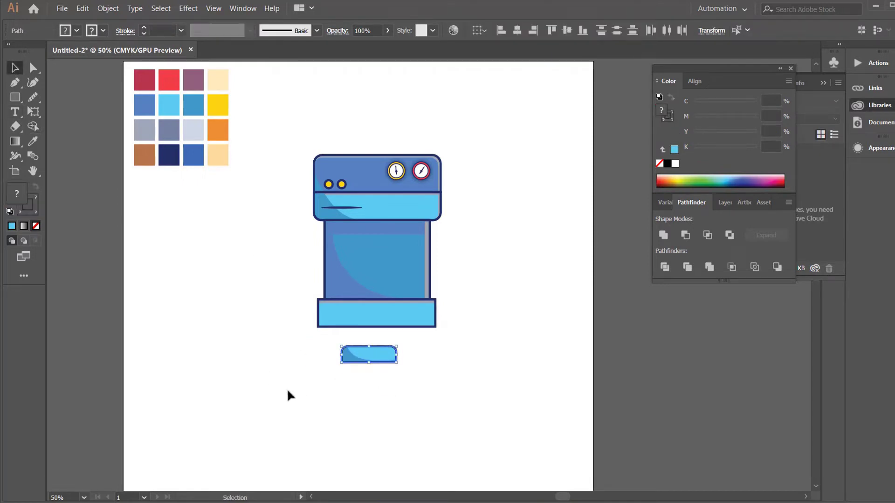
- Group the small rounded rectangle with its shadow and outline
{"action": "left_click", "coordinate": [287, 388]}
{"action": "left_click_drag", "start_coordinate": [318, 341], "coordinate": [415, 370]}
{"action": "right_click", "coordinate": [385, 366]}
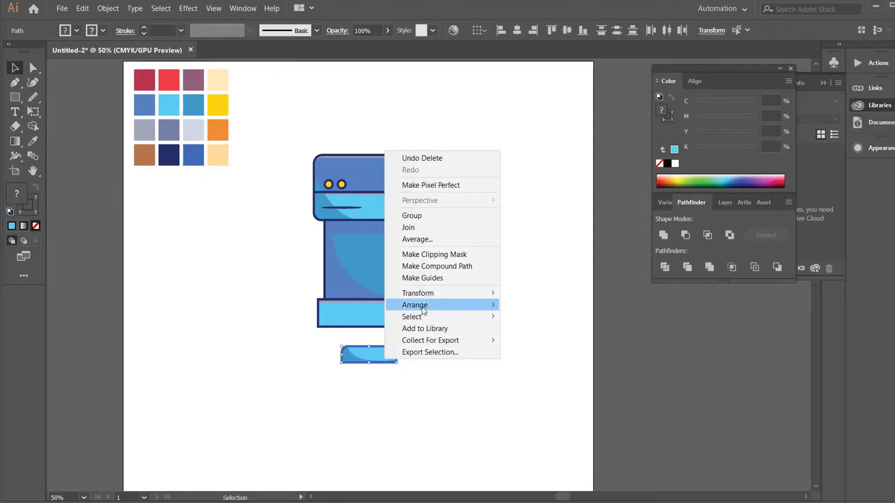
{"action": "left_click", "coordinate": [418, 215]}
- Place the small rounded group on the lower edge of the base panel and centre all the machine parts horizontally
{"action": "left_click_drag", "start_coordinate": [363, 360], "coordinate": [372, 323]}
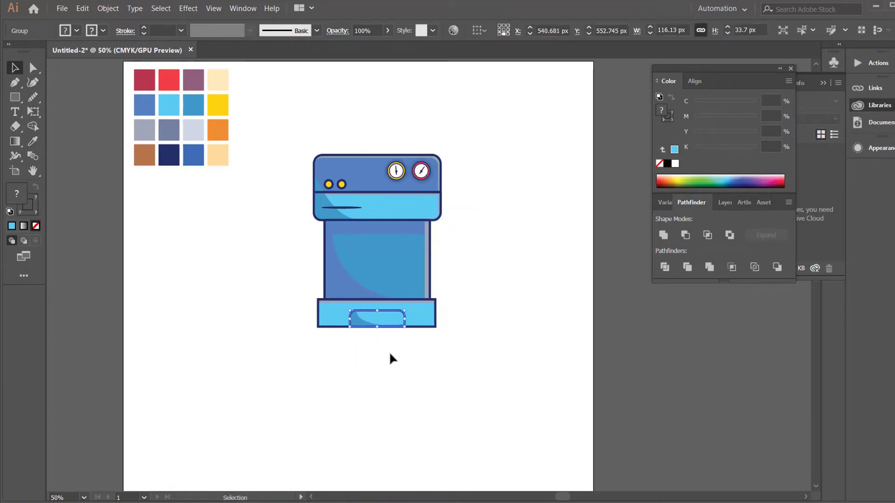
{"action": "left_click", "coordinate": [376, 311]}
{"action": "left_click_drag", "start_coordinate": [355, 321], "coordinate": [354, 321]}
{"action": "left_click", "coordinate": [399, 362]}
{"action": "left_click_drag", "start_coordinate": [361, 141], "coordinate": [414, 356]}
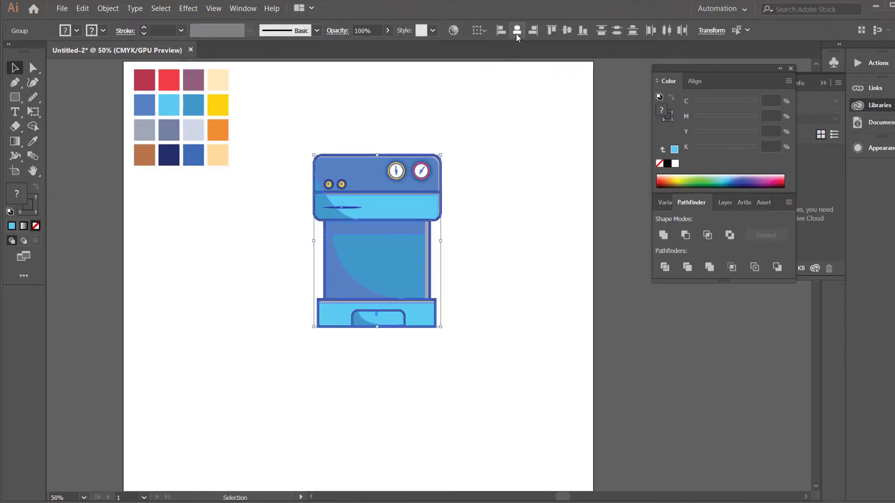
{"action": "left_click", "coordinate": [516, 33]}
{"action": "left_click", "coordinate": [496, 265]}
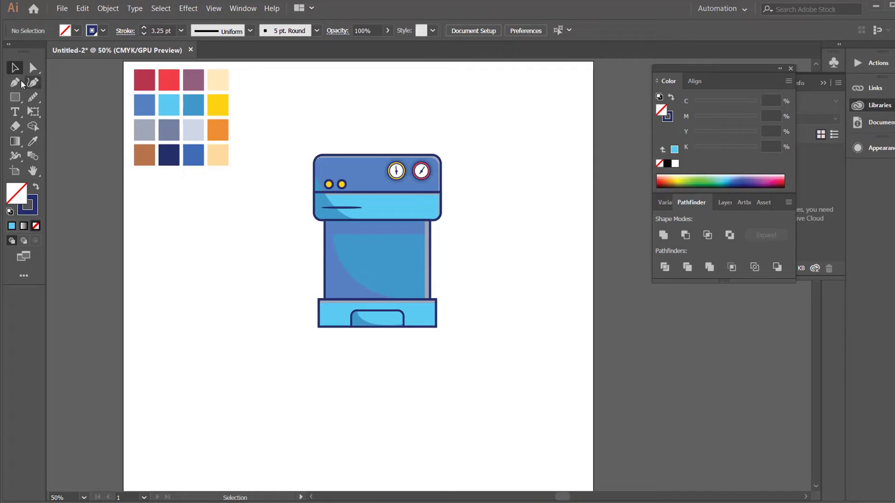
- Draw a rectangle about 133 × 42 px below the machine with the grey swatch fill and a 4 pt navy outline
{"action": "left_click", "coordinate": [15, 97]}
{"action": "left_click_drag", "start_coordinate": [251, 356], "coordinate": [314, 375]}
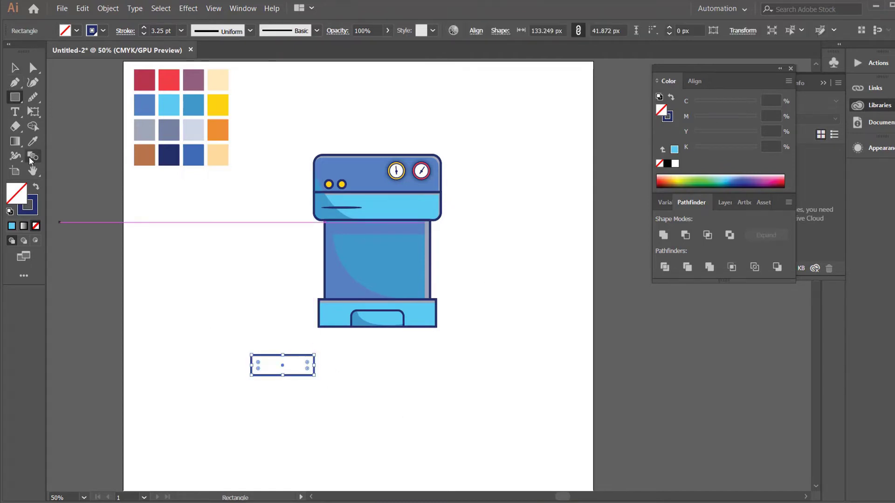
{"action": "left_click", "coordinate": [32, 142]}
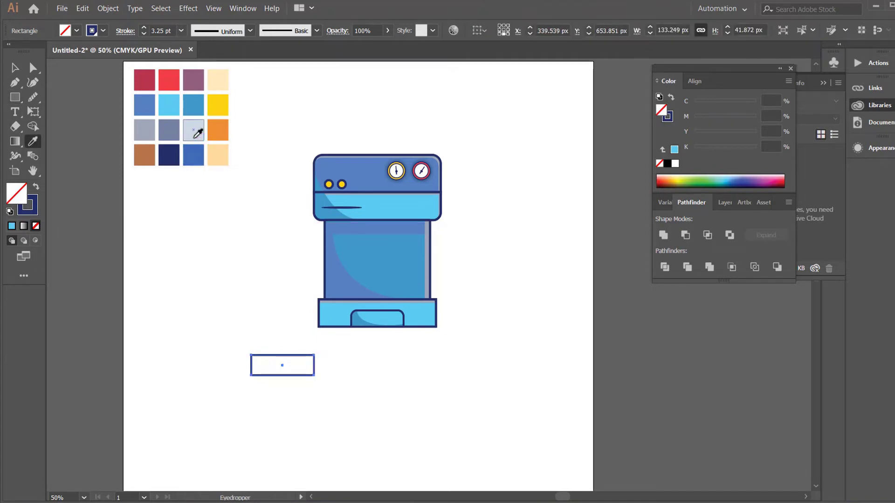
{"action": "left_click", "coordinate": [145, 132]}
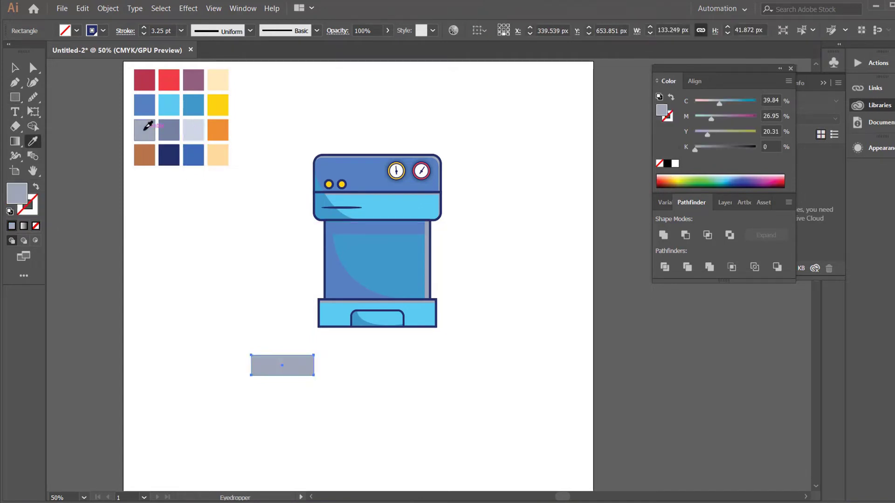
{"action": "left_click", "coordinate": [15, 68]}
{"action": "left_click", "coordinate": [144, 28]}
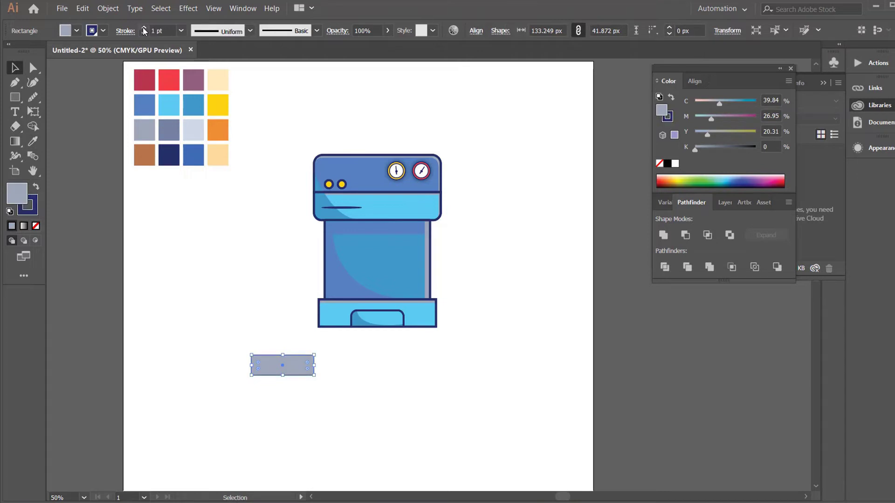
{"action": "left_click", "coordinate": [144, 34]}
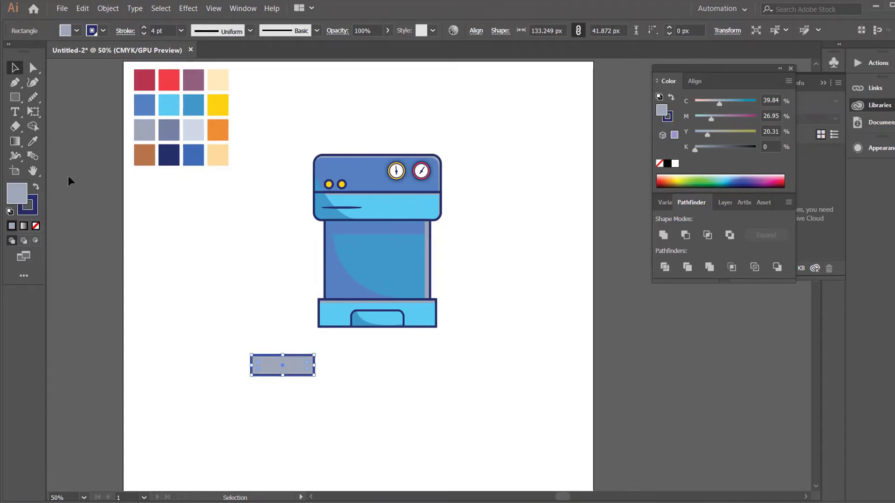
- Round the two lower corners of the grey rectangle by about 12.5 px
{"action": "left_click", "coordinate": [32, 67]}
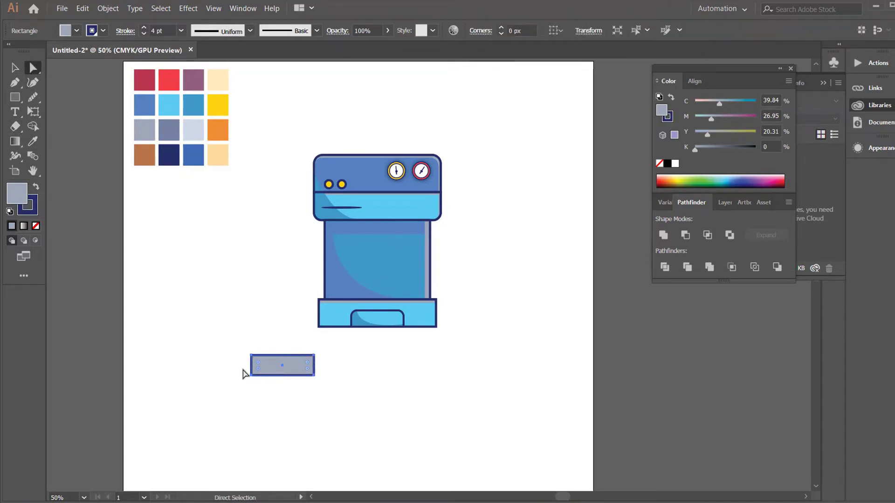
{"action": "mouse_move", "coordinate": [302, 385]}
{"action": "left_mouse_down"}
{"action": "mouse_move", "coordinate": [322, 385]}
{"action": "mouse_move", "coordinate": [307, 369]}
{"action": "left_mouse_up"}
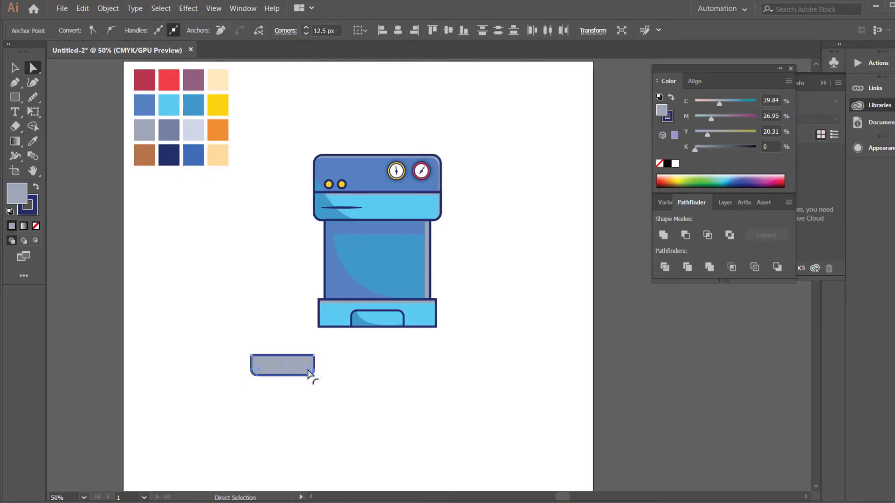
{"action": "key", "text": "v"}
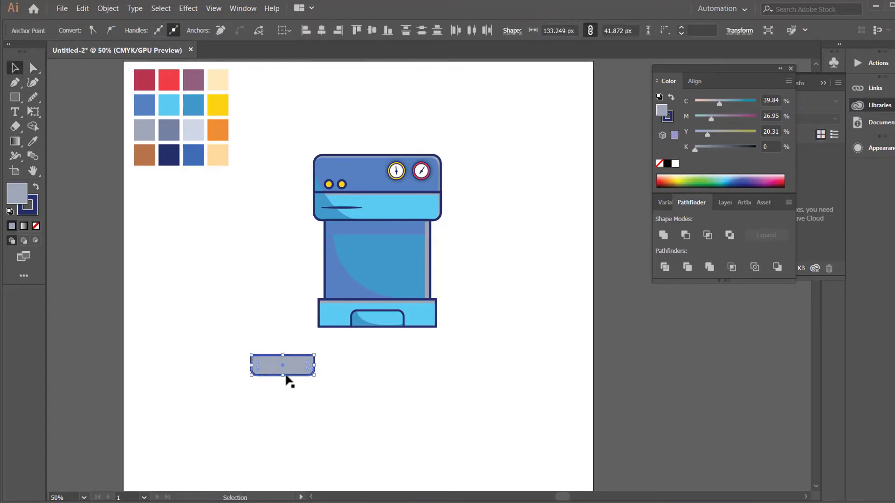
{"action": "left_click", "coordinate": [233, 392]}
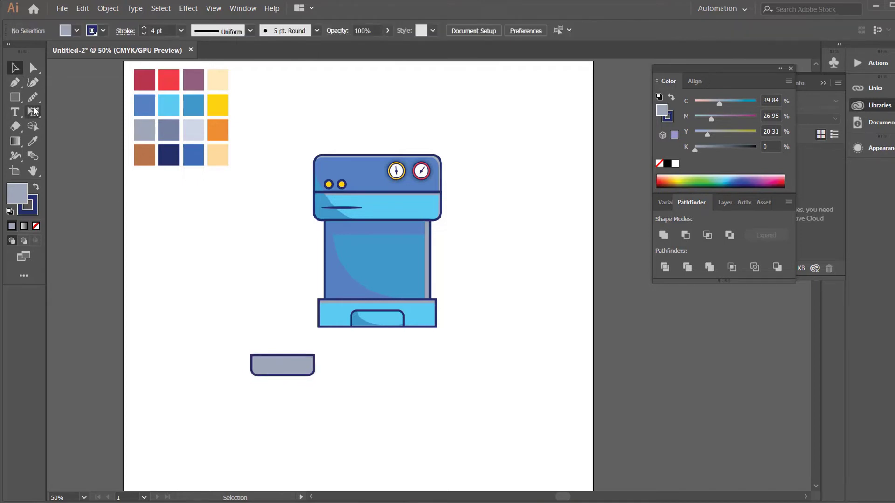
- Draw a rectangle about 48 × 53 px over the left end of the grey part, filled with the darker grey-blue swatch and no outline
{"action": "key", "text": "m"}
{"action": "mouse_move", "coordinate": [251, 354]}
{"action": "left_mouse_down"}
{"action": "mouse_move", "coordinate": [266, 381]}
{"action": "mouse_move", "coordinate": [242, 367]}
{"action": "left_mouse_up"}
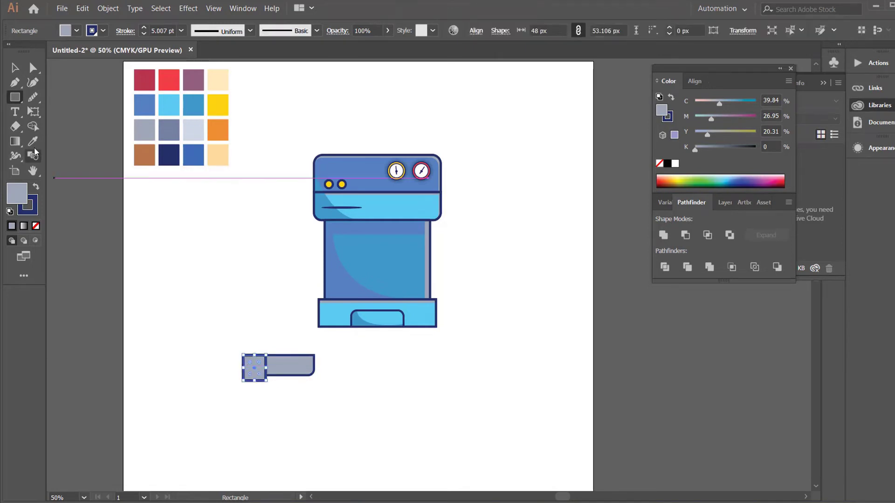
{"action": "left_click", "coordinate": [33, 140]}
{"action": "left_click", "coordinate": [168, 130]}
{"action": "left_click", "coordinate": [15, 68]}
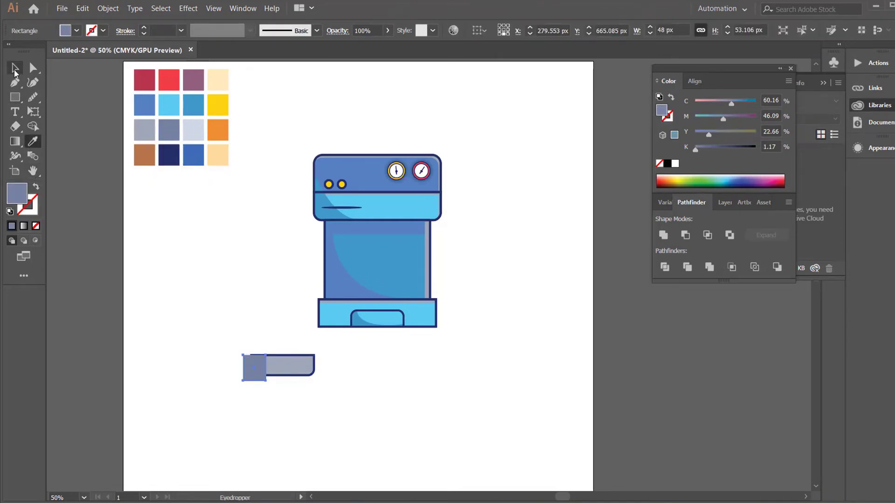
{"action": "left_click", "coordinate": [221, 380]}
- Add a light grey-blue highlight stripe about 10 × 42 px toward the grey part's right end and place a duplicate beside it
{"action": "left_click", "coordinate": [15, 97]}
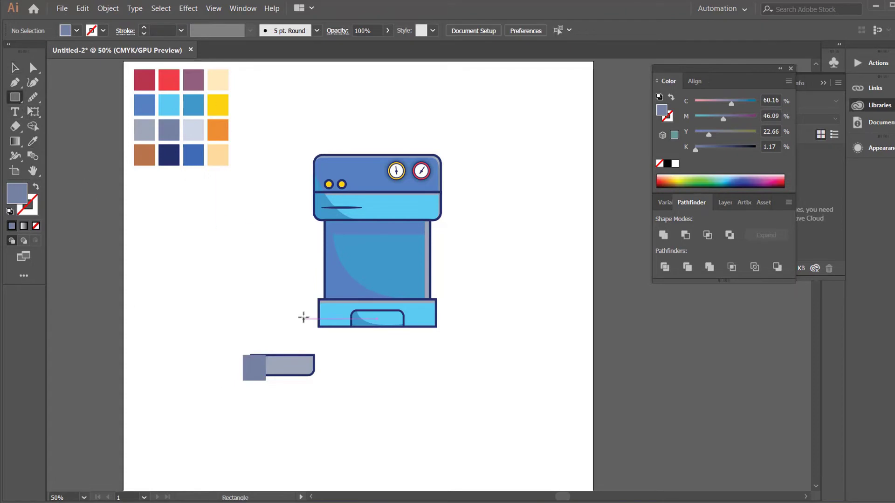
{"action": "left_click_drag", "start_coordinate": [291, 354], "coordinate": [296, 375]}
{"action": "left_click", "coordinate": [33, 141]}
{"action": "left_click", "coordinate": [190, 133]}
{"action": "left_click", "coordinate": [15, 68]}
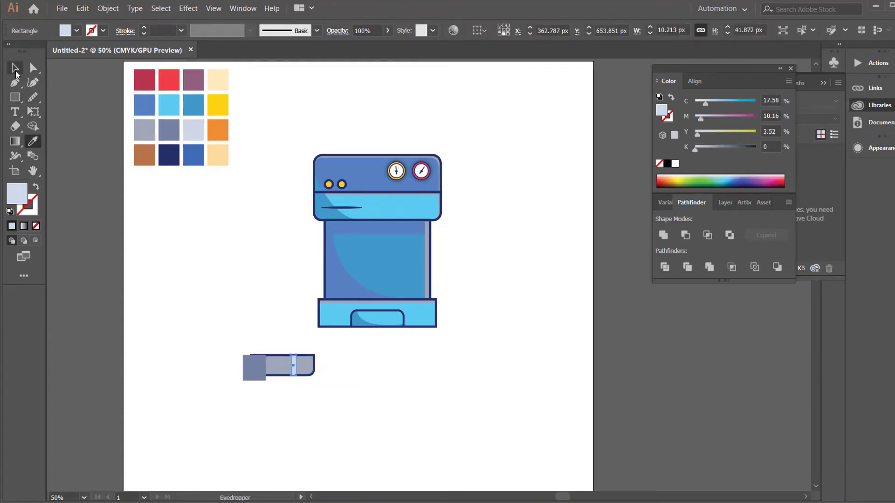
{"action": "left_click", "coordinate": [192, 373]}
{"action": "left_click_drag", "start_coordinate": [298, 373], "coordinate": [307, 374]}
- Trim the dark shading rectangle to the rounded grey part's outline with the Shape Builder tool
{"action": "left_click_drag", "start_coordinate": [226, 340], "coordinate": [322, 387]}
{"action": "left_click", "coordinate": [33, 126]}
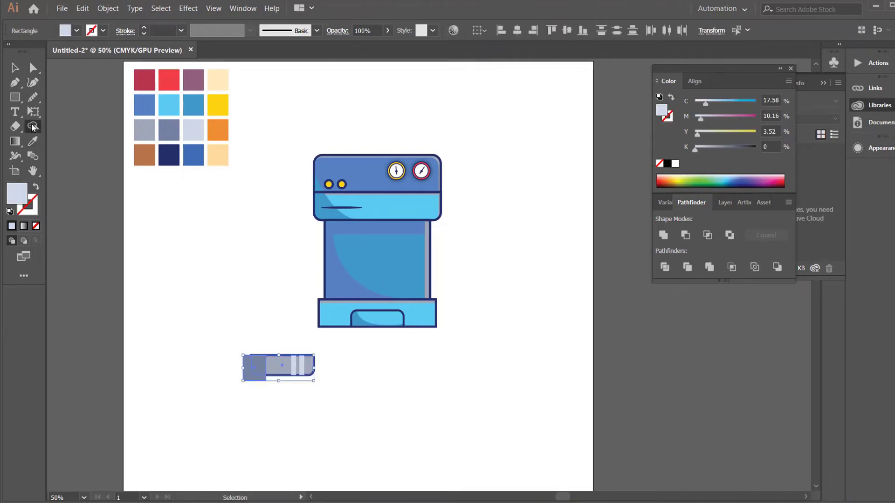
{"action": "left_click", "coordinate": [246, 377], "text": "alt"}
{"action": "left_click", "coordinate": [14, 68]}
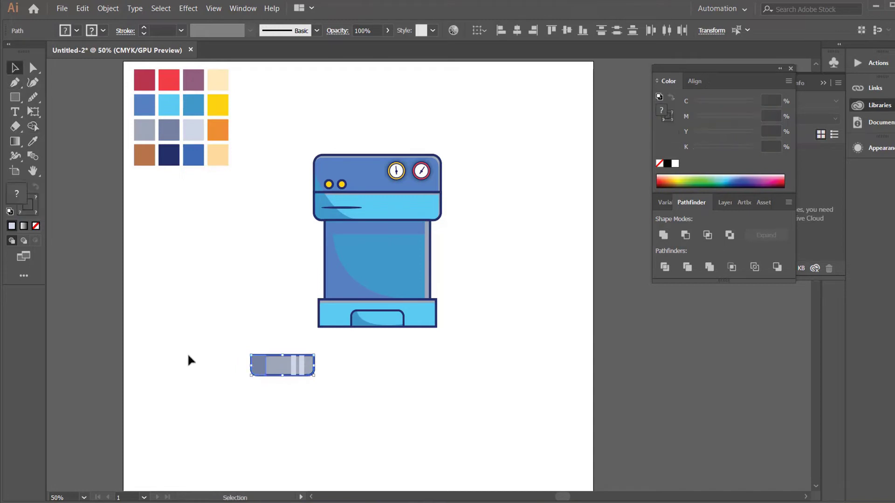
{"action": "left_click", "coordinate": [187, 353]}
- Bring the outlined grey shape to the front and remove its fill, keeping only the outline over the shading and stripes
{"action": "key", "text": "a"}
{"action": "left_click", "coordinate": [280, 370]}
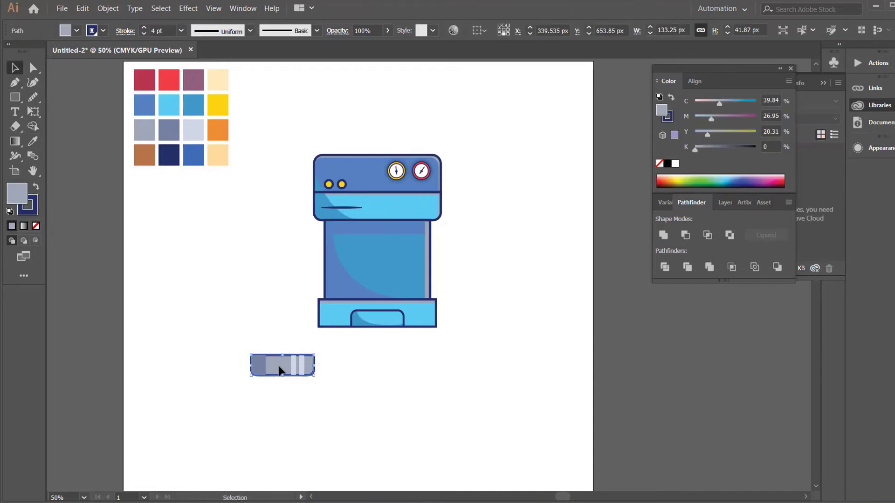
{"action": "right_click", "coordinate": [279, 371]}
{"action": "mouse_move", "coordinate": [303, 366]}
{"action": "left_click", "coordinate": [422, 365]}
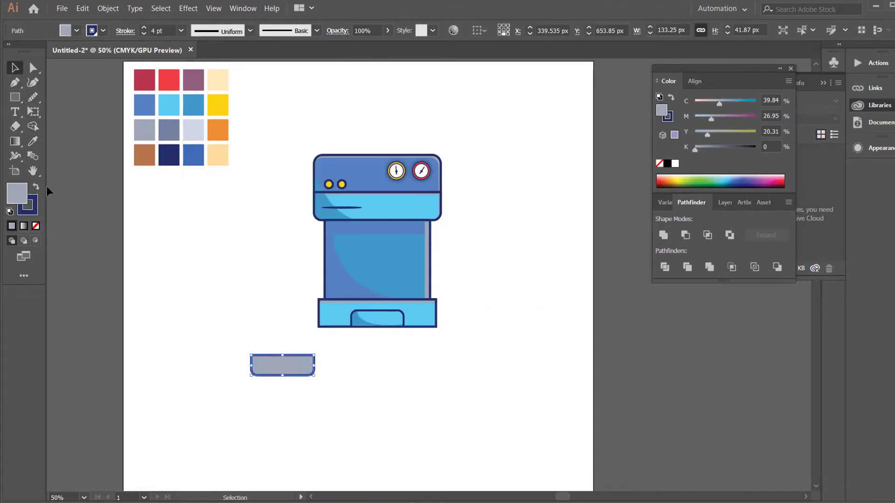
{"action": "left_click", "coordinate": [36, 227]}
- Group all pieces of the grey part and scale the group down proportionally around its centre
{"action": "left_click_drag", "start_coordinate": [213, 356], "coordinate": [293, 369]}
{"action": "right_click", "coordinate": [285, 362]}
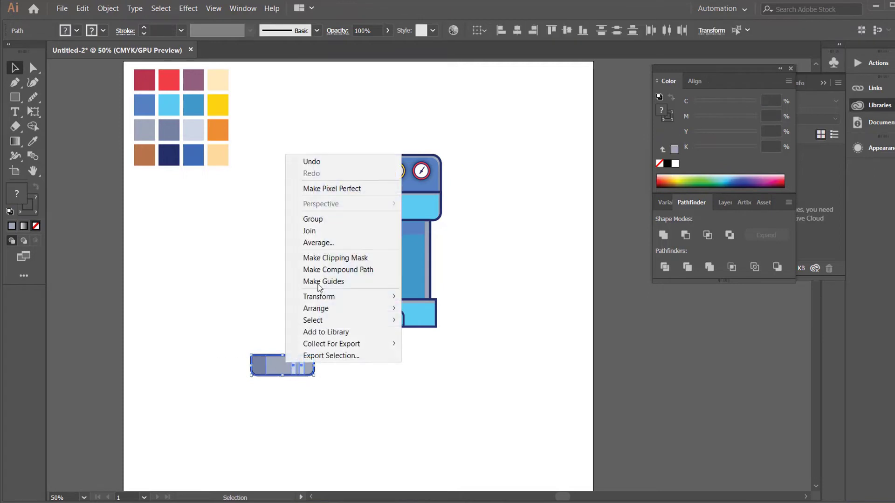
{"action": "left_click", "coordinate": [320, 223]}
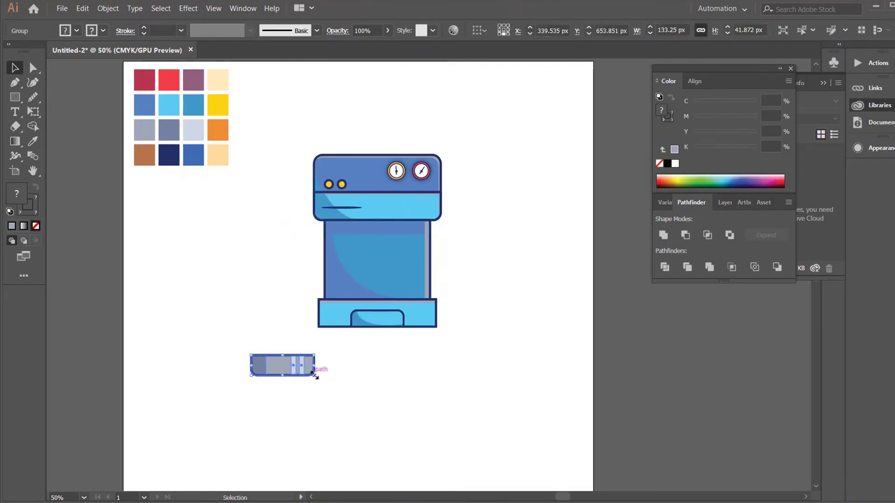
{"action": "left_click_drag", "start_coordinate": [314, 375], "coordinate": [285, 369]}
{"action": "left_click", "coordinate": [341, 392]}
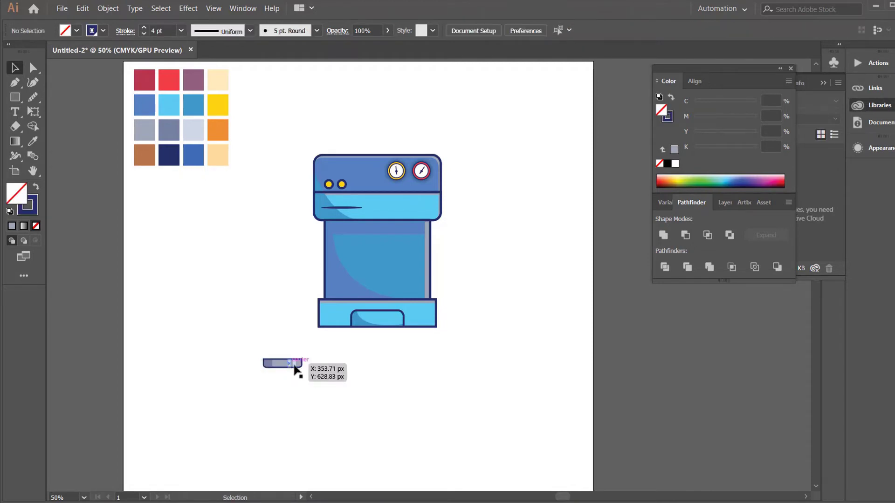
- Duplicate the grey part below itself, reduce the copy to about 53 × 24 px and centre it directly beneath the original
{"action": "mouse_move", "coordinate": [293, 368]}
{"action": "left_mouse_down"}
{"action": "mouse_move", "coordinate": [280, 392]}
{"action": "mouse_move", "coordinate": [295, 382]}
{"action": "left_mouse_up"}
{"action": "left_click", "coordinate": [320, 397]}
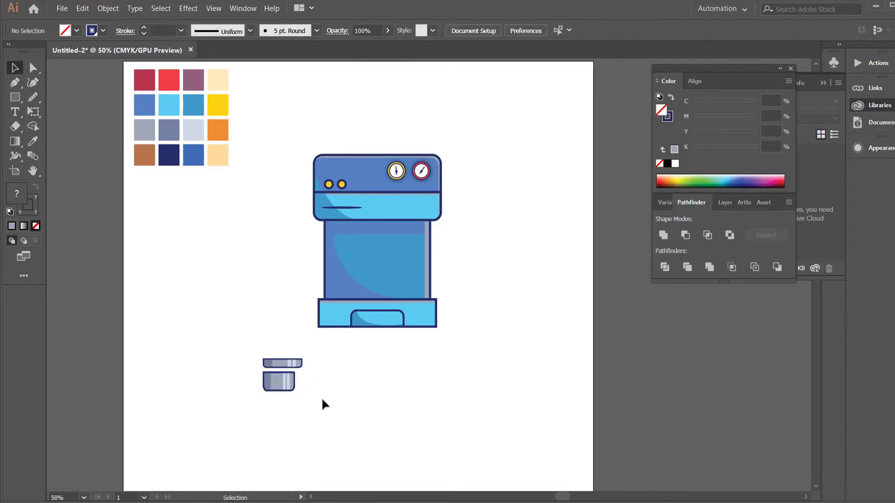
{"action": "left_click", "coordinate": [286, 380]}
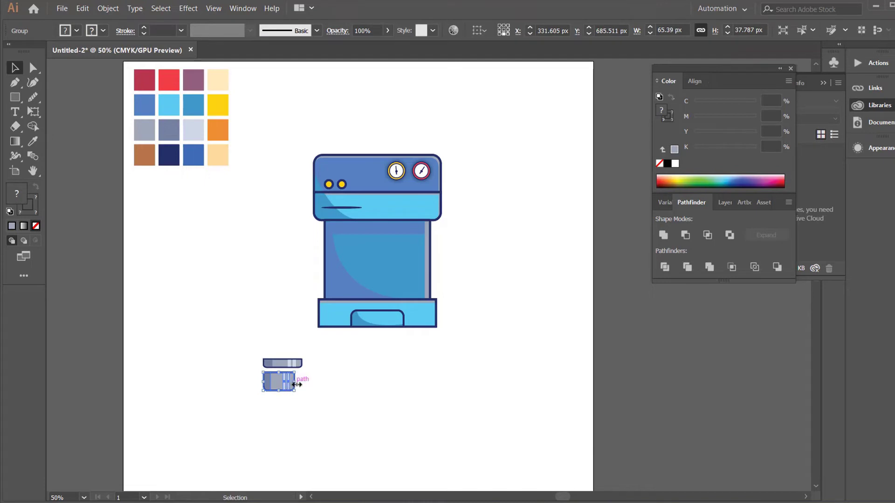
{"action": "left_click_drag", "start_coordinate": [293, 392], "coordinate": [284, 379]}
{"action": "left_click", "coordinate": [286, 397]}
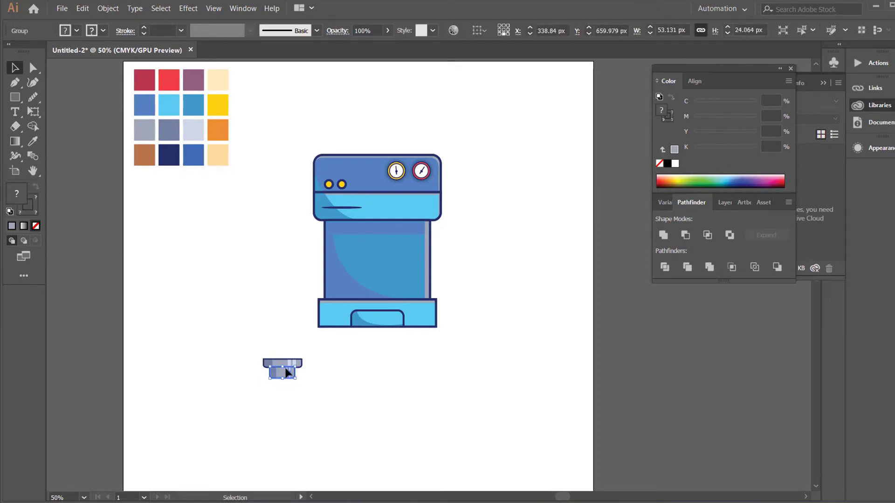
{"action": "left_click", "coordinate": [234, 264]}
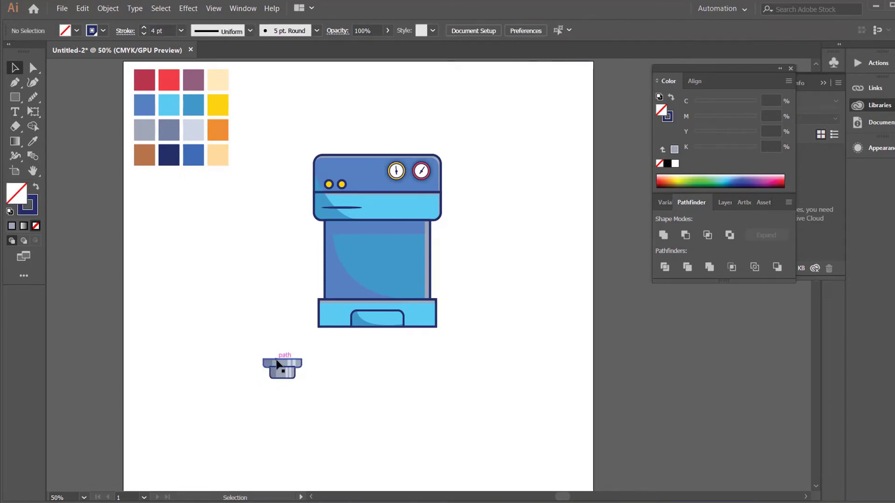
- Bring the wider upper grey group to the front, over its smaller copy
{"action": "left_click", "coordinate": [266, 362]}
{"action": "right_click", "coordinate": [265, 361]}
{"action": "mouse_move", "coordinate": [321, 306]}
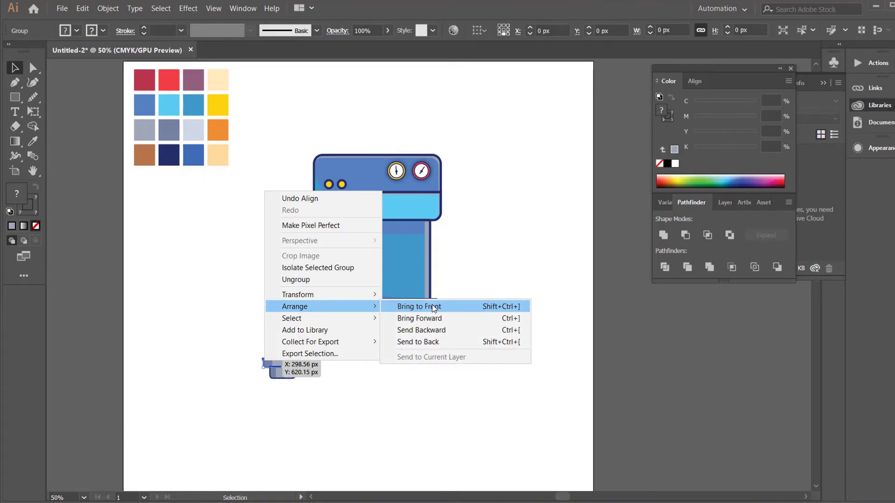
{"action": "left_click", "coordinate": [433, 307]}
{"action": "left_click", "coordinate": [218, 337]}
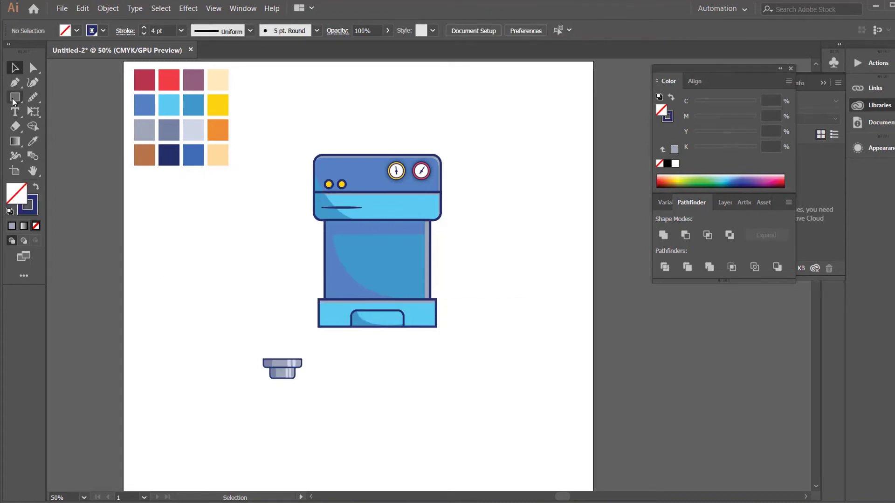
- Draw a rectangle about 79 × 58 px beside the machine and round its two bottom corners
{"action": "left_click", "coordinate": [13, 99]}
{"action": "left_click_drag", "start_coordinate": [209, 283], "coordinate": [263, 321]}
{"action": "key", "text": "a"}
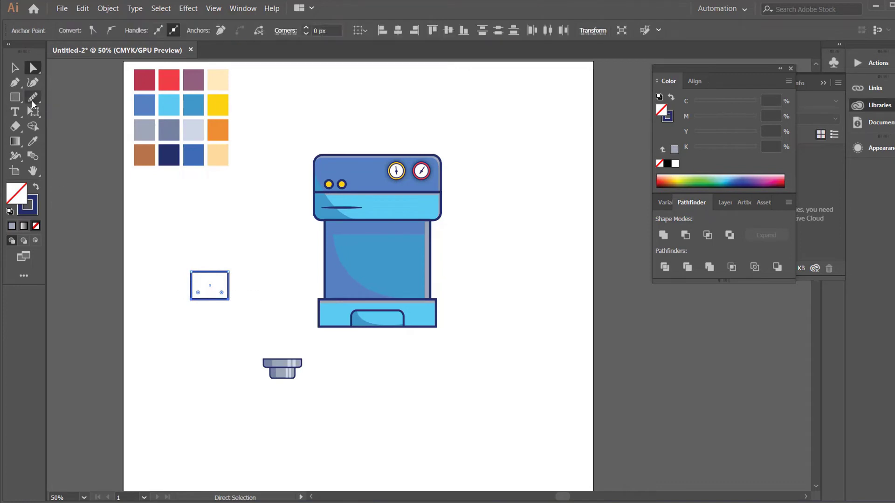
{"action": "left_click_drag", "start_coordinate": [199, 298], "coordinate": [201, 292]}
{"action": "key", "text": "v"}
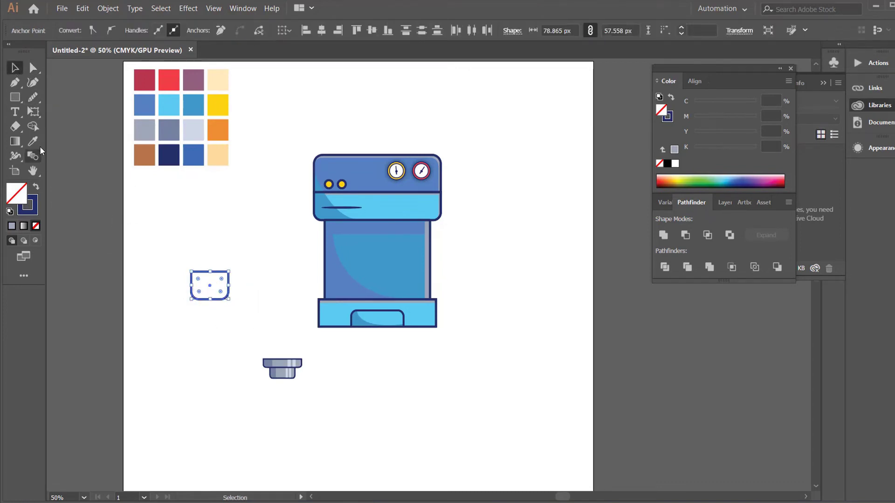
- Fill the small rounded rectangle with the light grey swatch and give it a 4 pt dark blue outline
{"action": "left_click", "coordinate": [38, 144]}
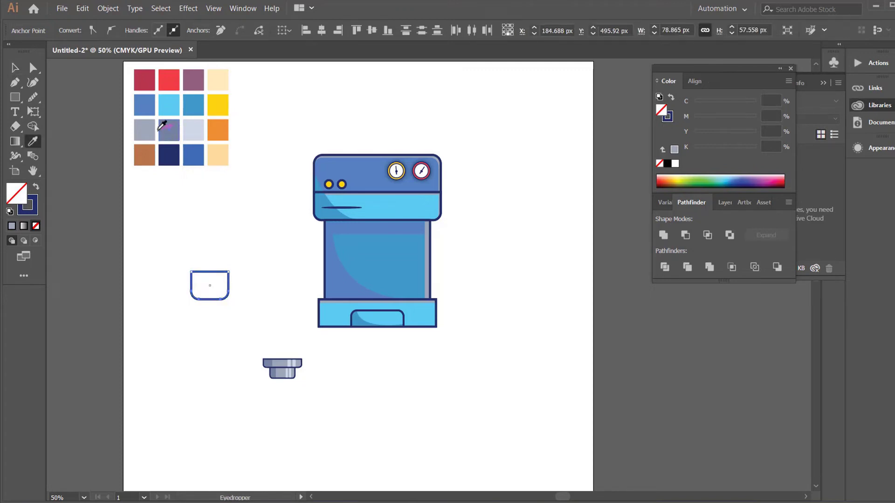
{"action": "left_click", "coordinate": [147, 133]}
{"action": "left_click", "coordinate": [15, 68]}
{"action": "left_click", "coordinate": [157, 204]}
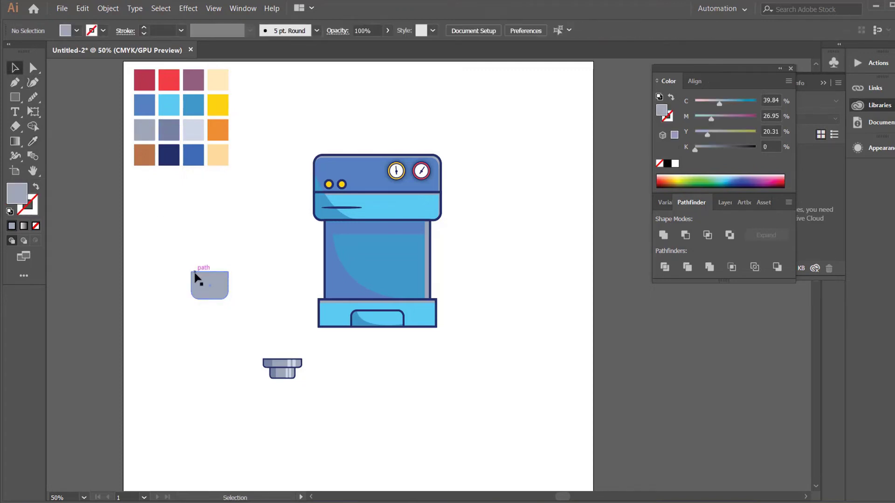
{"action": "left_click", "coordinate": [194, 274]}
{"action": "left_click", "coordinate": [146, 28]}
{"action": "left_click", "coordinate": [145, 27]}
{"action": "left_click", "coordinate": [145, 28]}
{"action": "left_click", "coordinate": [146, 28]}
{"action": "left_click", "coordinate": [145, 28]}
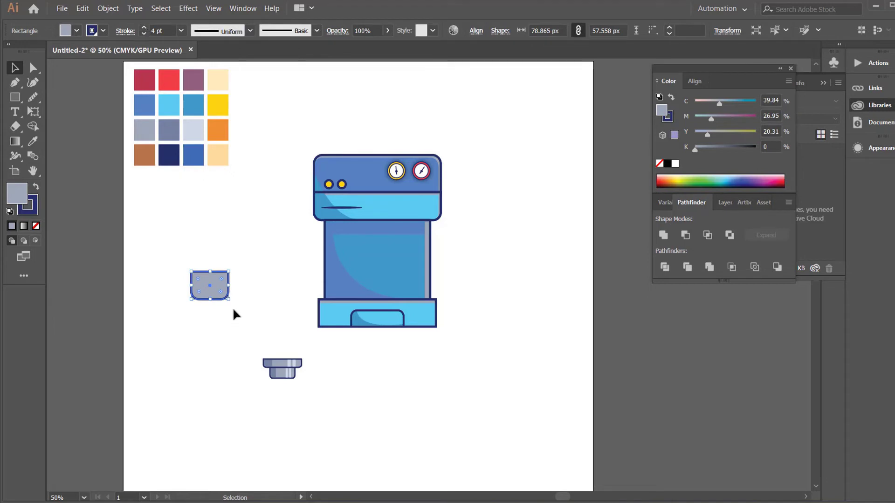
- Scale the rounded rectangle down to about 22 × 16 px and place it as the tip beneath the grey stack
{"action": "left_click_drag", "start_coordinate": [229, 302], "coordinate": [281, 379]}
{"action": "left_click", "coordinate": [252, 293]}
{"action": "left_click", "coordinate": [331, 399]}
- Adjust the outline weight of the small tip and of all the stacked grey pieces
{"action": "left_click", "coordinate": [282, 382]}
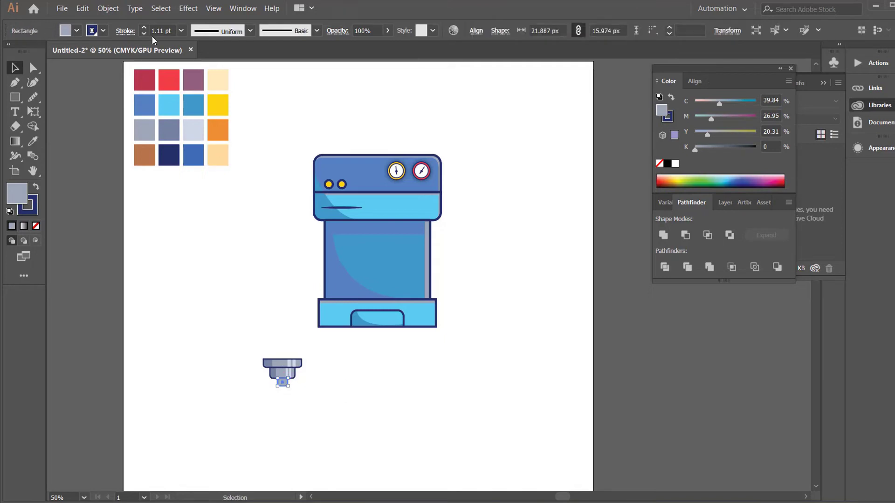
{"action": "left_click", "coordinate": [145, 34]}
{"action": "left_click_drag", "start_coordinate": [236, 334], "coordinate": [308, 392]}
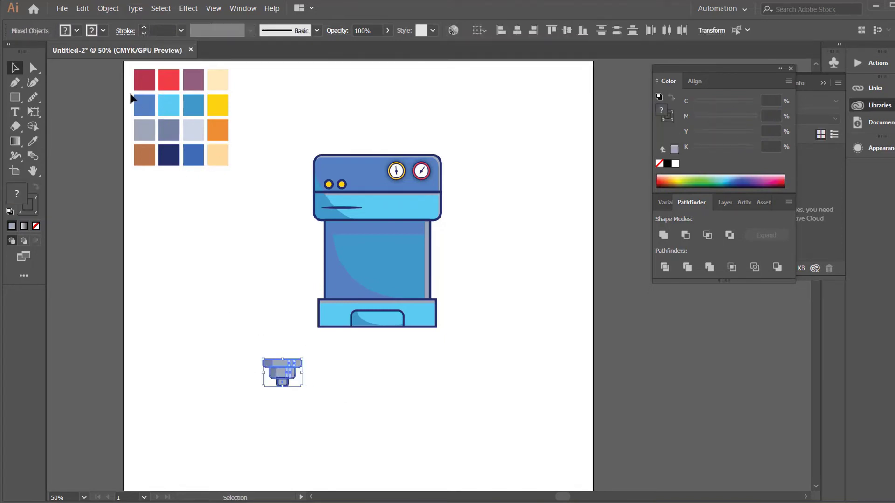
{"action": "left_click", "coordinate": [144, 30]}
{"action": "left_click", "coordinate": [254, 370]}
{"action": "left_click_drag", "start_coordinate": [248, 341], "coordinate": [304, 396]}
{"action": "left_click", "coordinate": [301, 378]}
- Widen the middle grey piece and centre the three stacked pieces horizontally on each other
{"action": "left_click", "coordinate": [292, 376]}
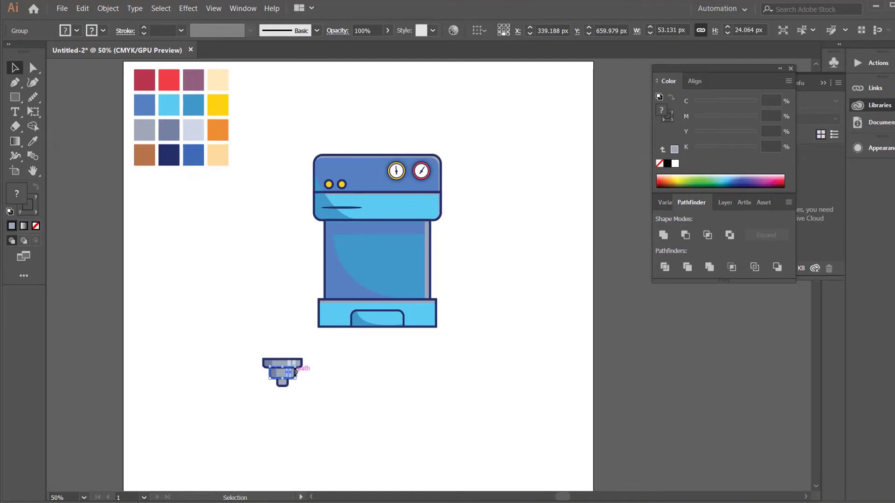
{"action": "left_click_drag", "start_coordinate": [270, 379], "coordinate": [274, 375]}
{"action": "left_click_drag", "start_coordinate": [274, 341], "coordinate": [284, 397]}
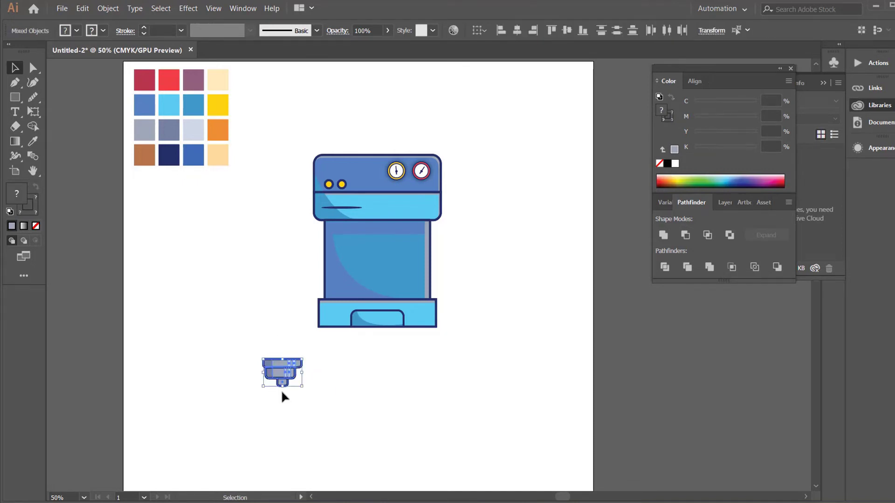
{"action": "left_click", "coordinate": [515, 30]}
{"action": "left_click", "coordinate": [262, 356]}
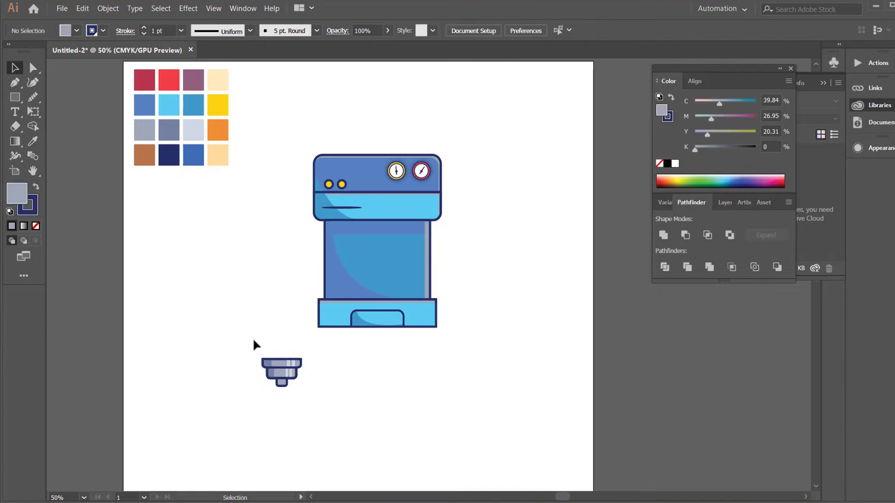
- Group the three grey pieces into one nozzle and place it under the machine's head
{"action": "left_click_drag", "start_coordinate": [253, 337], "coordinate": [320, 418]}
{"action": "right_click", "coordinate": [285, 374]}
{"action": "left_click", "coordinate": [327, 280]}
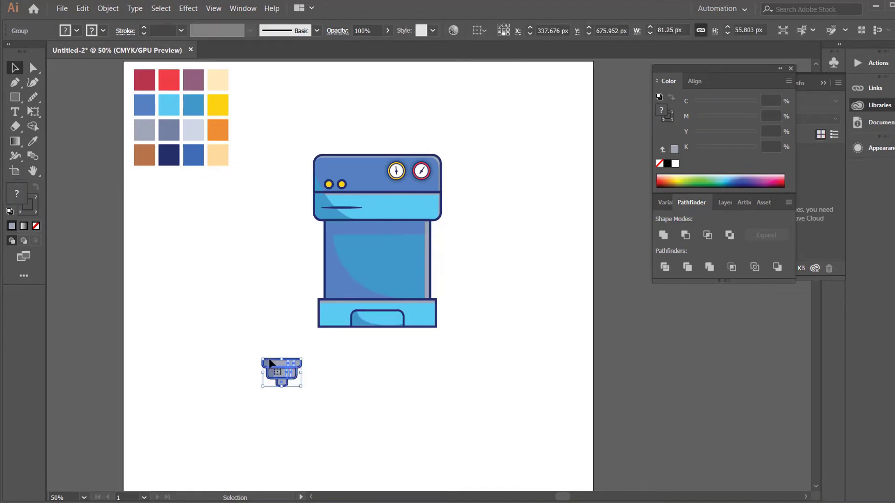
{"action": "left_click_drag", "start_coordinate": [279, 369], "coordinate": [368, 230]}
{"action": "left_click", "coordinate": [473, 257]}
- Centre the nozzle and all machine parts horizontally on each other
{"action": "left_click_drag", "start_coordinate": [328, 135], "coordinate": [429, 365]}
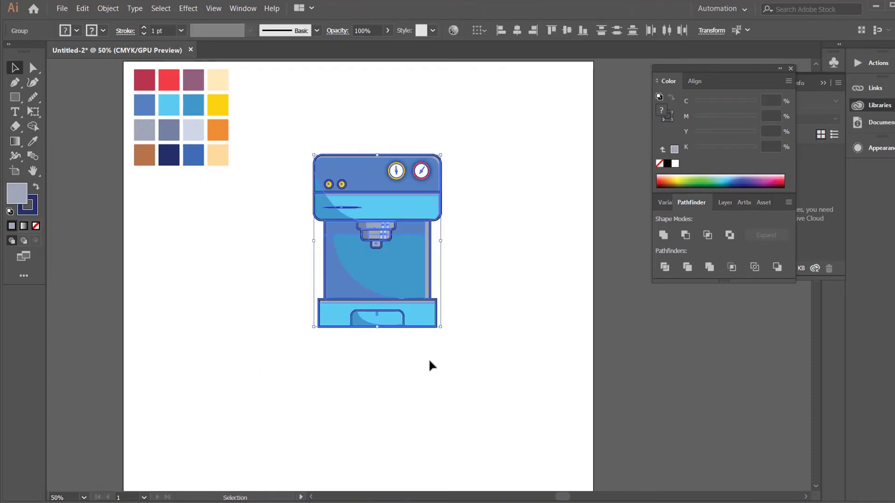
{"action": "left_click", "coordinate": [517, 33]}
{"action": "left_click", "coordinate": [525, 335]}
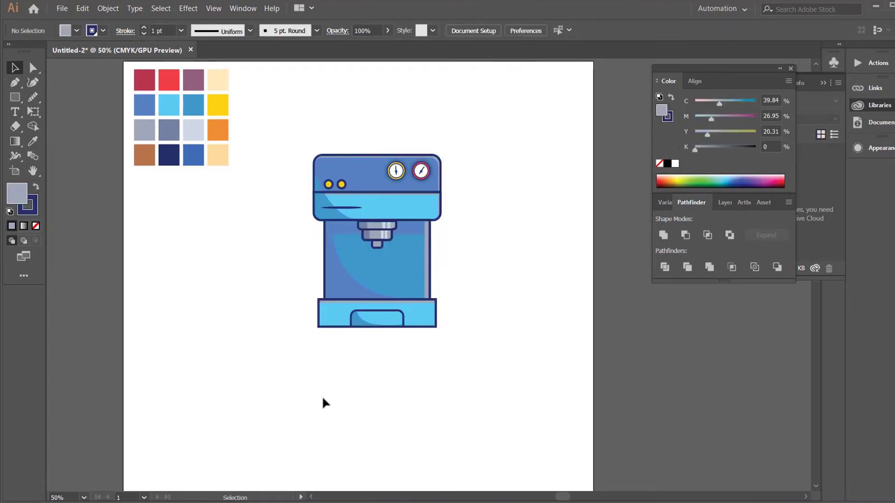
- Draw a rectangle about 175 × 74 px left of the machine and round its two left corners to 37.02 px
{"action": "left_click", "coordinate": [15, 97]}
{"action": "mouse_move", "coordinate": [164, 283]}
{"action": "left_mouse_down"}
{"action": "mouse_move", "coordinate": [240, 323]}
{"action": "mouse_move", "coordinate": [247, 318]}
{"action": "left_mouse_up"}
{"action": "left_click", "coordinate": [33, 69]}
{"action": "left_click", "coordinate": [176, 303]}
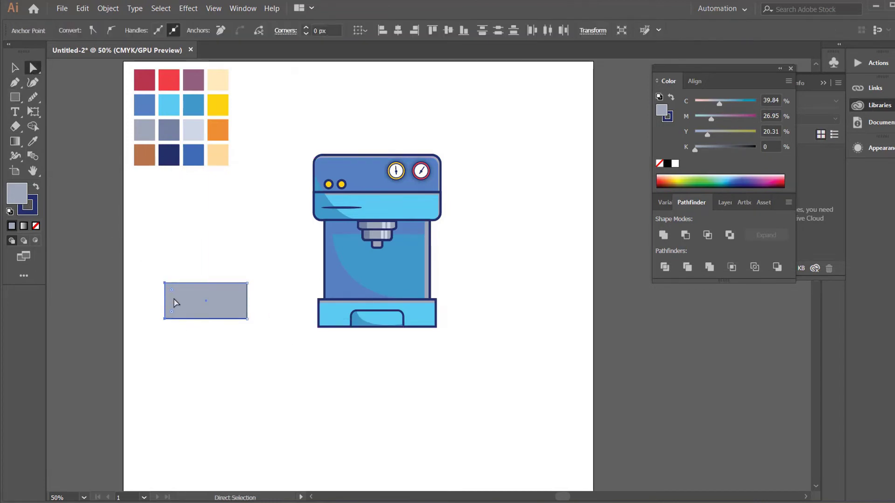
{"action": "left_click_drag", "start_coordinate": [170, 293], "coordinate": [198, 300]}
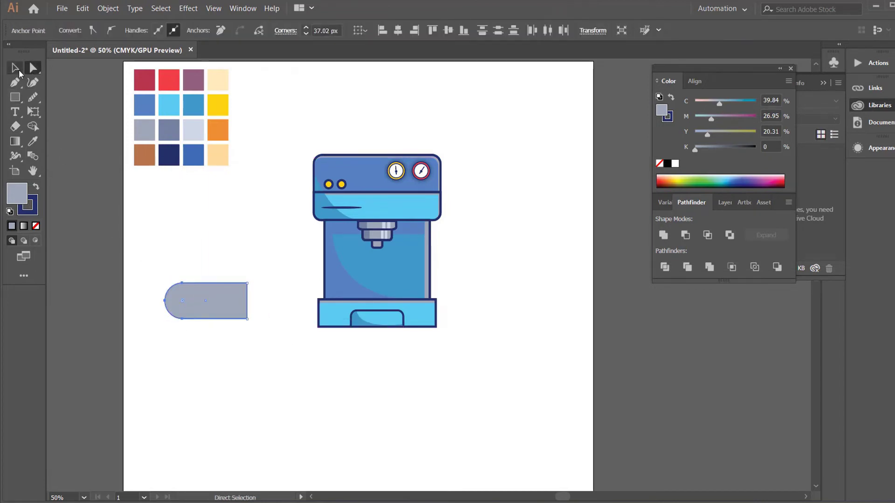
- Fill the round-ended rectangle with the orange swatch and give it a 4 pt dark blue outline
{"action": "left_click", "coordinate": [18, 72]}
{"action": "left_click", "coordinate": [207, 315]}
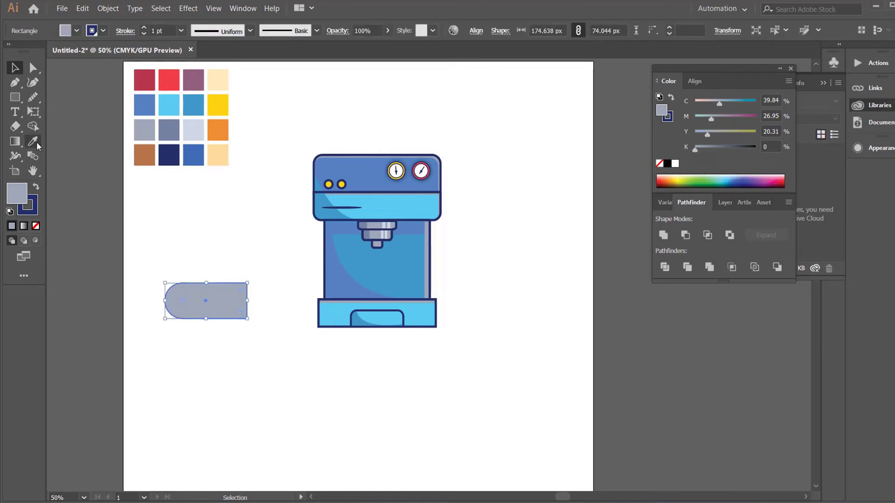
{"action": "left_click", "coordinate": [36, 144]}
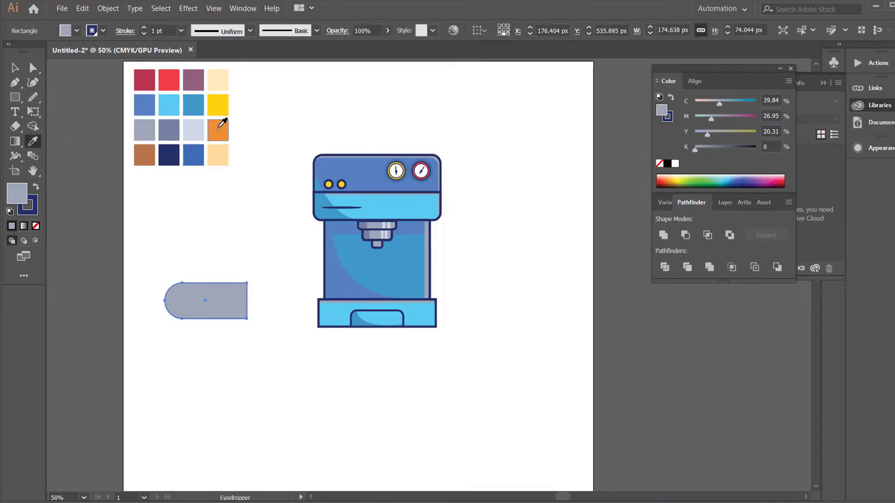
{"action": "left_click", "coordinate": [219, 126]}
{"action": "key", "text": "v"}
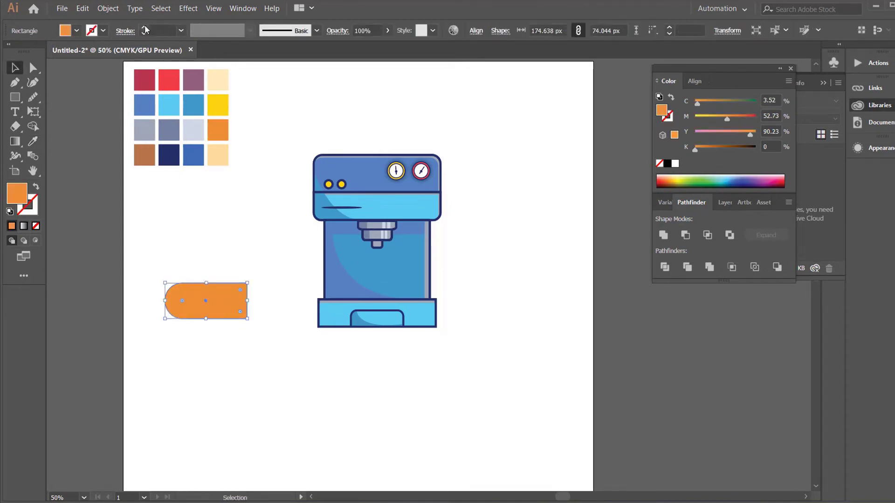
{"action": "left_click", "coordinate": [144, 28]}
{"action": "left_click", "coordinate": [144, 27]}
{"action": "left_click", "coordinate": [144, 28]}
{"action": "left_click", "coordinate": [144, 28]}
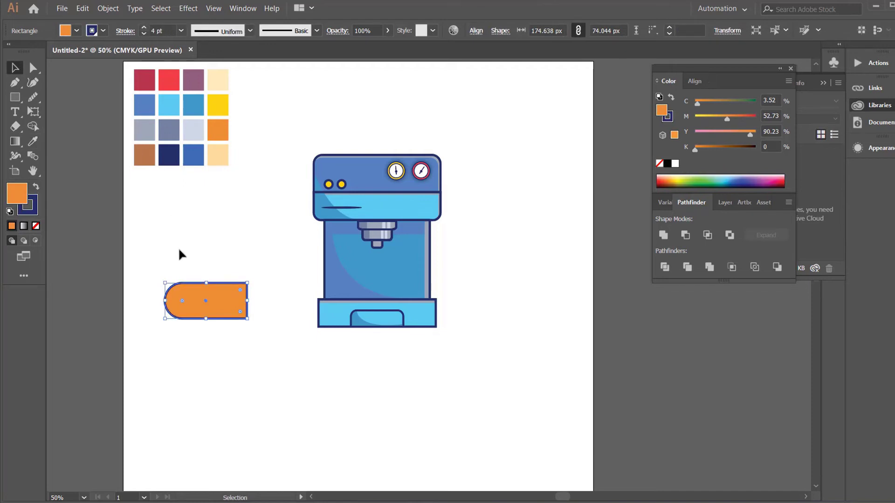
{"action": "left_click", "coordinate": [182, 254]}
- Draw a closed shading shape with a curved upper edge over the orange shape's lower part and fill it brown without an outline
{"action": "key", "text": "p"}
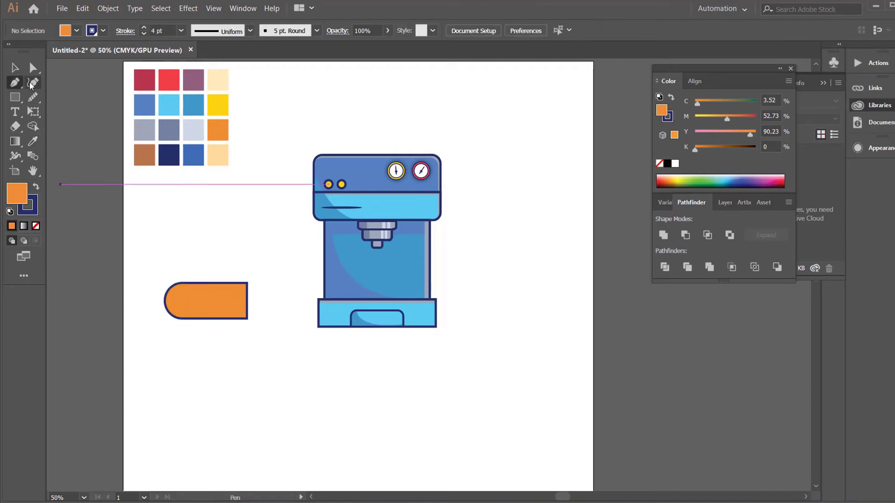
{"action": "left_click", "coordinate": [168, 290]}
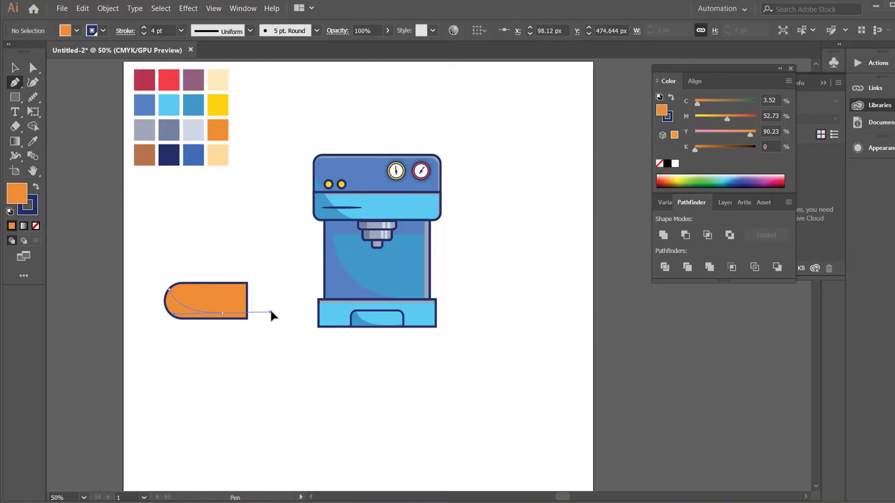
{"action": "left_click_drag", "start_coordinate": [274, 315], "coordinate": [278, 312]}
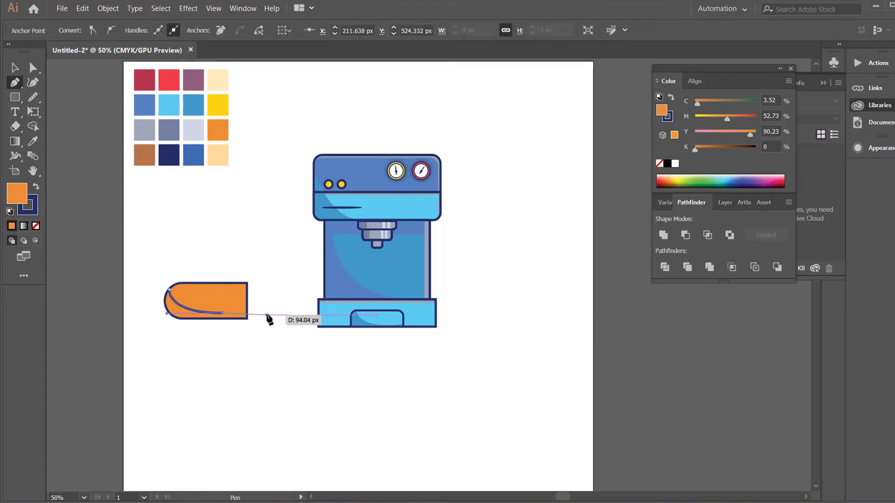
{"action": "left_click", "coordinate": [268, 313]}
{"action": "left_click", "coordinate": [201, 359]}
{"action": "left_click", "coordinate": [148, 299]}
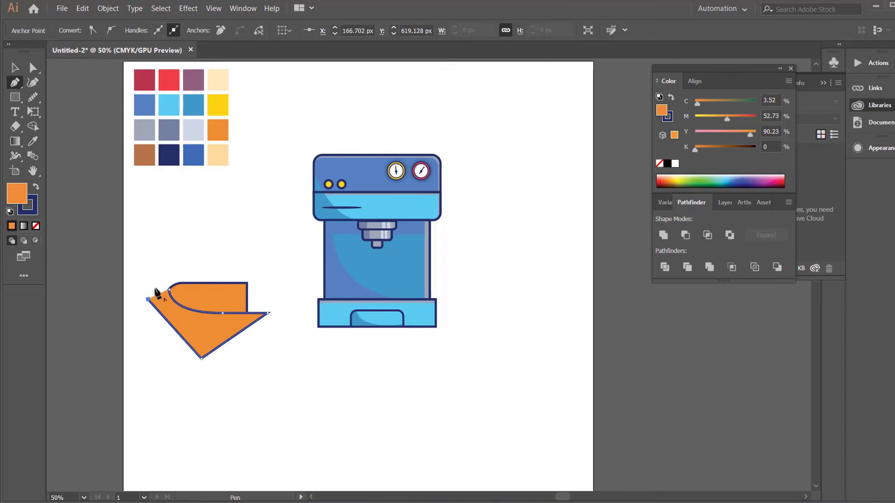
{"action": "left_click", "coordinate": [164, 269]}
{"action": "left_click", "coordinate": [33, 141]}
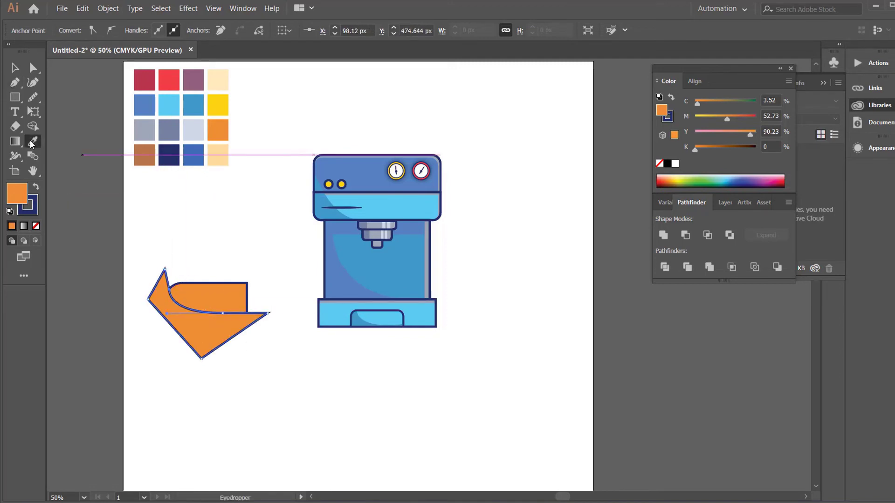
{"action": "left_click", "coordinate": [140, 154]}
{"action": "key", "text": "v"}
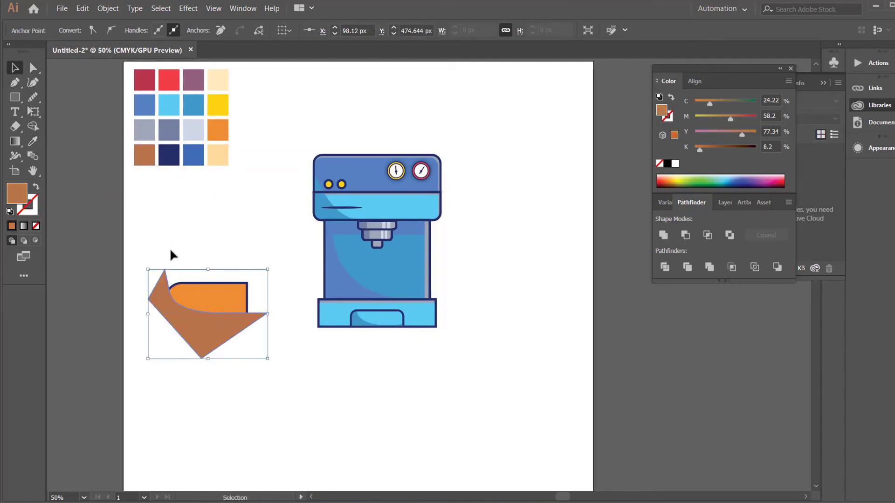
- Trim the brown shading to the orange shape's outline with the Shape Builder tool
{"action": "left_click_drag", "start_coordinate": [159, 251], "coordinate": [225, 340]}
{"action": "left_click", "coordinate": [33, 126]}
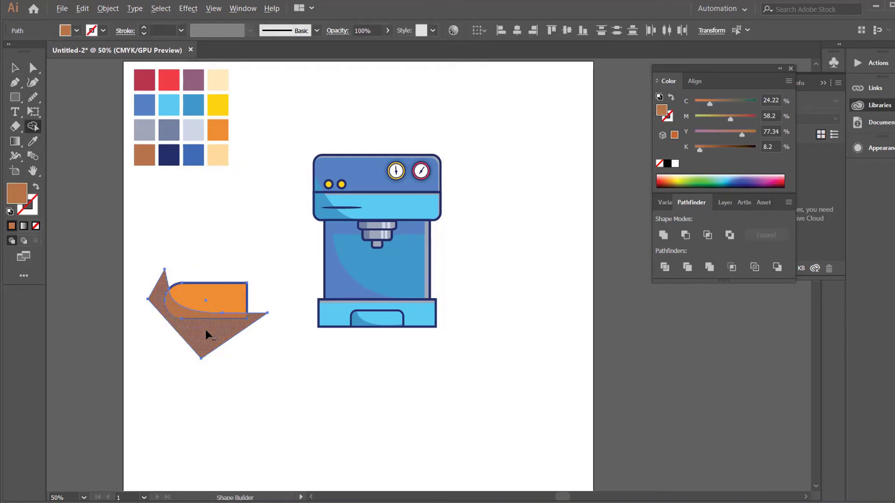
{"action": "left_click", "coordinate": [205, 333], "text": "alt"}
{"action": "key", "text": "v"}
{"action": "left_click", "coordinate": [197, 225]}
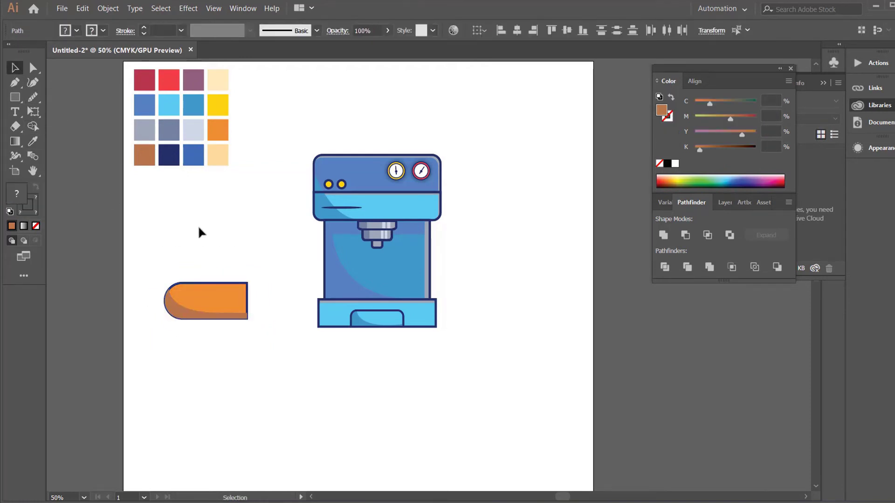
- Bring the outlined orange shape to the front, above its brown shading
{"action": "left_click", "coordinate": [227, 303]}
{"action": "right_click", "coordinate": [228, 306]}
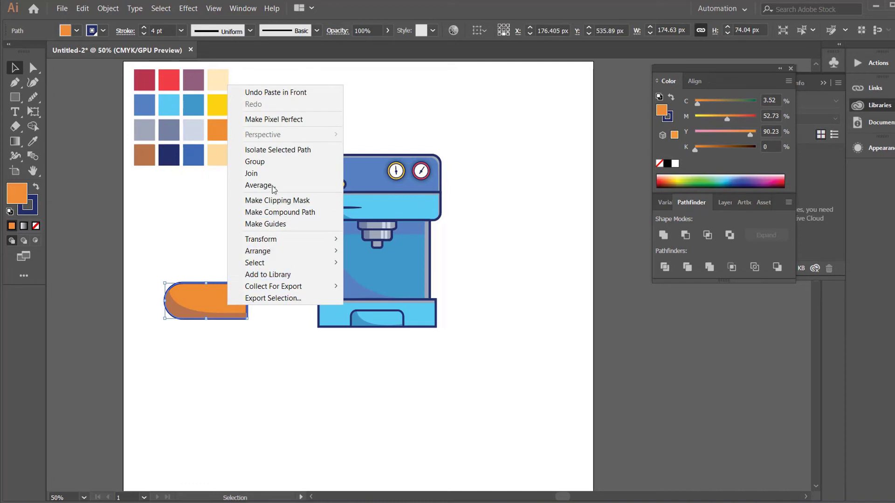
{"action": "mouse_move", "coordinate": [261, 251]}
{"action": "left_click", "coordinate": [355, 250]}
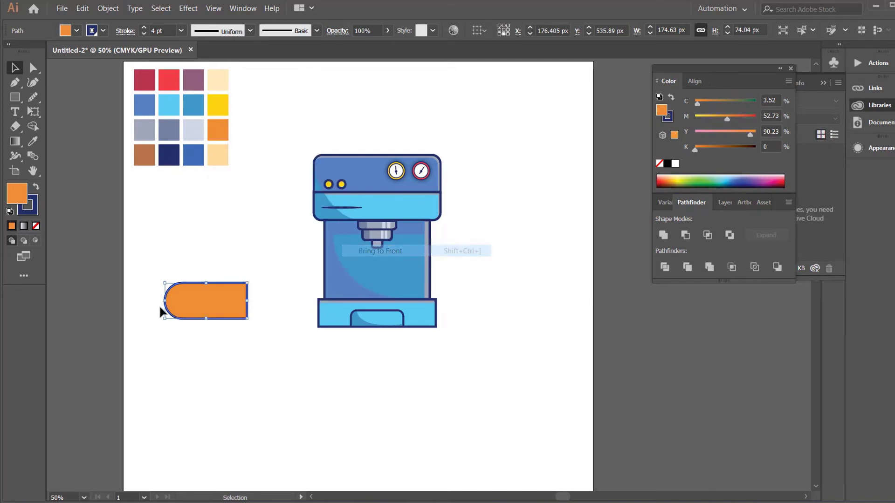
- Remove the fill from the outlined handle shape and group it with the orange shape and its brown shading
{"action": "left_click", "coordinate": [36, 226]}
{"action": "left_click_drag", "start_coordinate": [164, 255], "coordinate": [236, 332]}
{"action": "right_click", "coordinate": [227, 320]}
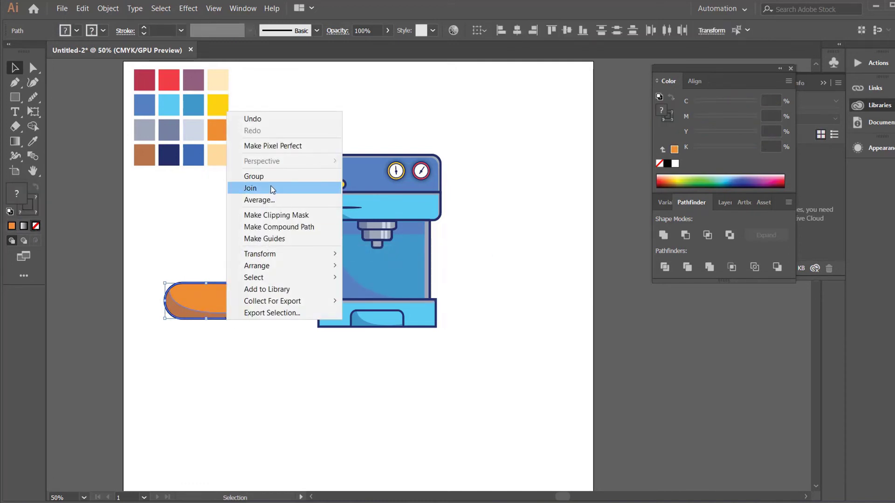
{"action": "left_click", "coordinate": [264, 179]}
- Scale the handle group down to about 75 × 18 px, place it against the machine's left side and give it a dark blue outline
{"action": "left_click_drag", "start_coordinate": [247, 321], "coordinate": [300, 239]}
{"action": "left_click", "coordinate": [202, 361]}
{"action": "left_click", "coordinate": [214, 298]}
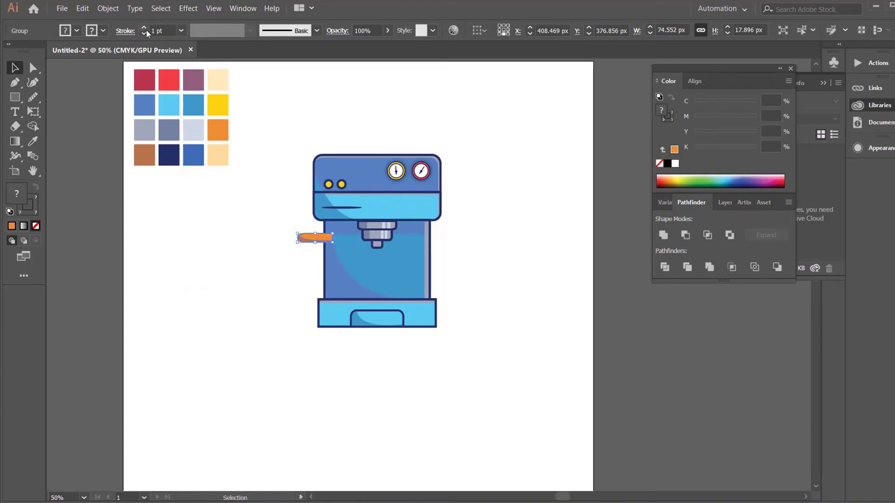
{"action": "left_click", "coordinate": [159, 248]}
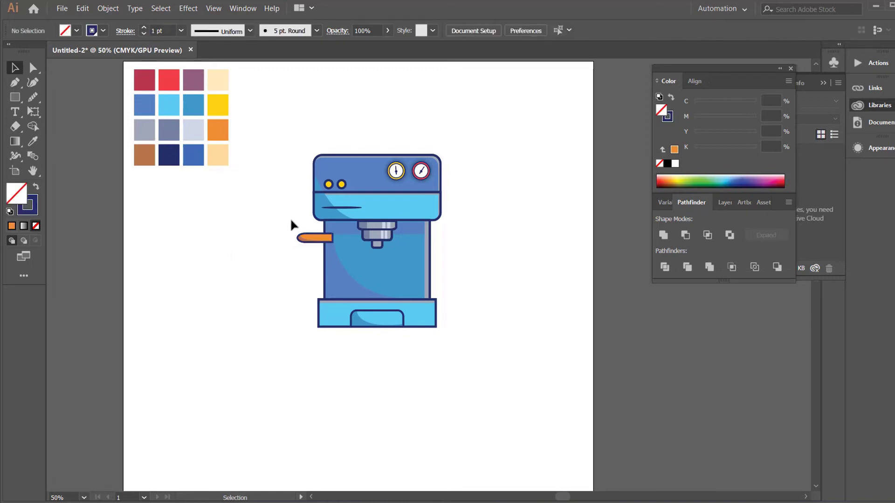
- Draw a horizontal line about 64 px long from the handle to the nozzle and set its stroke to 4 pt
{"action": "left_click", "coordinate": [333, 238]}
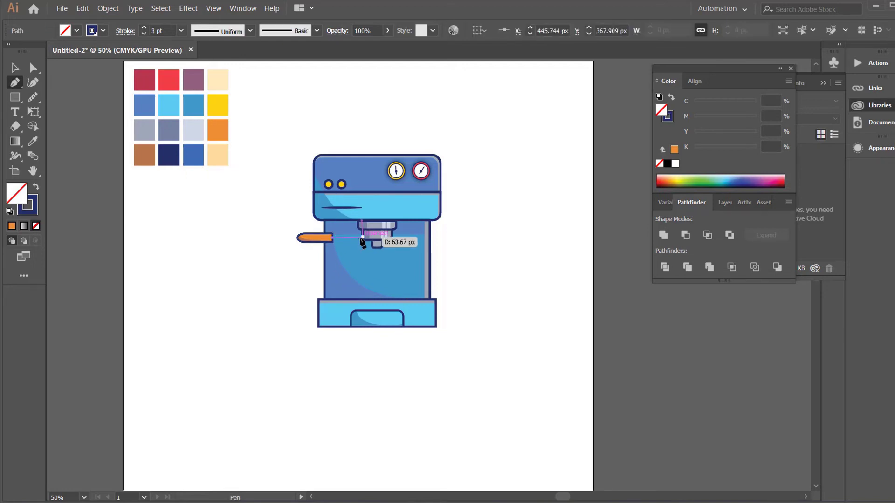
{"action": "left_click", "coordinate": [363, 238]}
{"action": "key", "text": "Escape"}
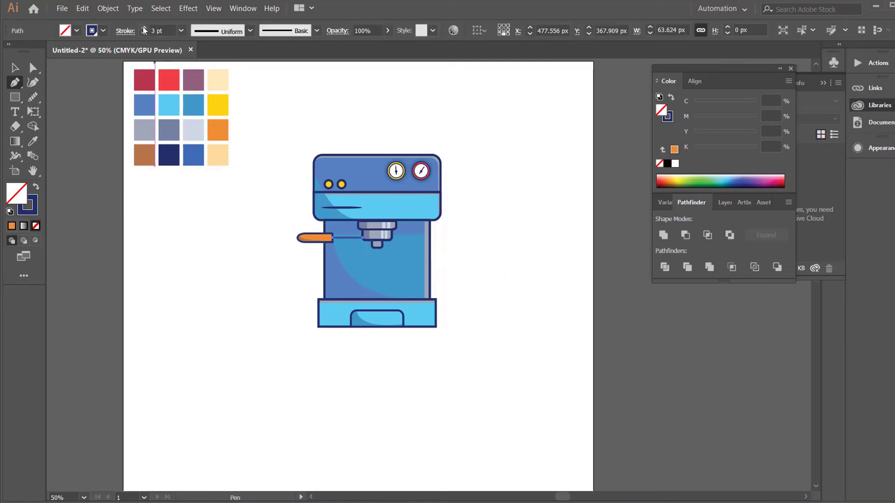
{"action": "left_click", "coordinate": [15, 68]}
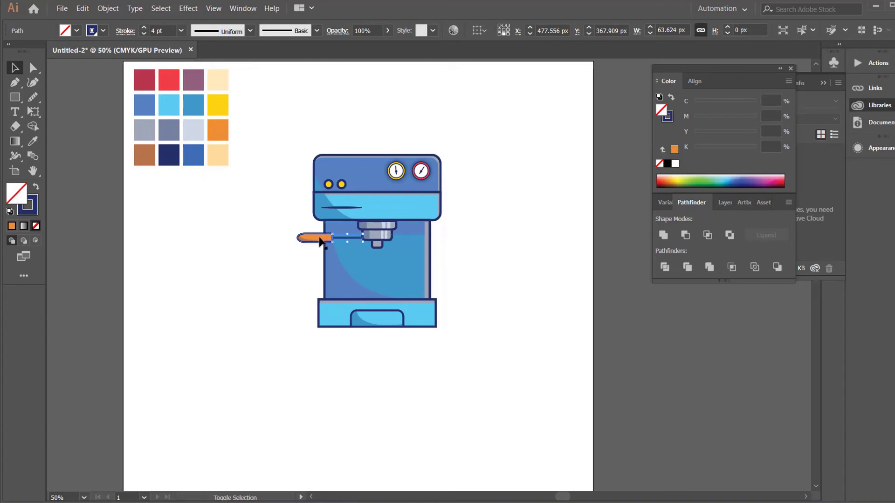
- Move the orange handle and its connecting line slightly upward together
{"action": "left_click", "coordinate": [313, 243], "text": "shift"}
{"action": "key", "text": "shift+Up"}
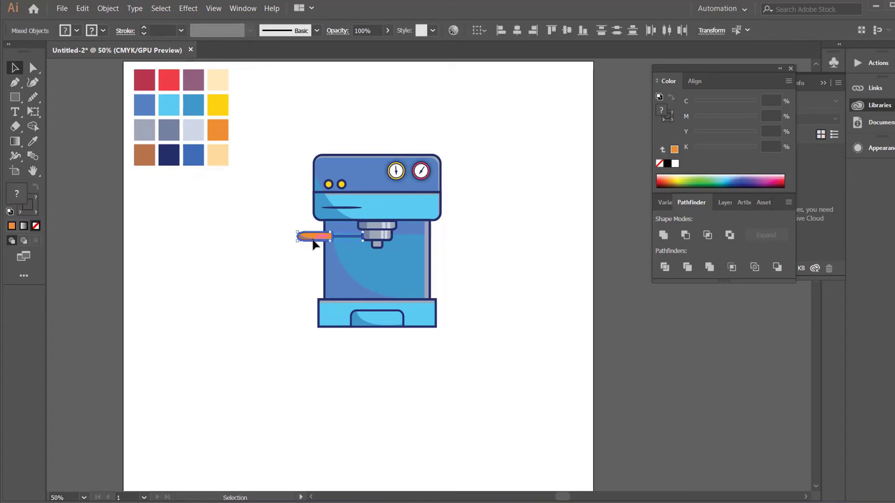
{"action": "left_click", "coordinate": [273, 255]}
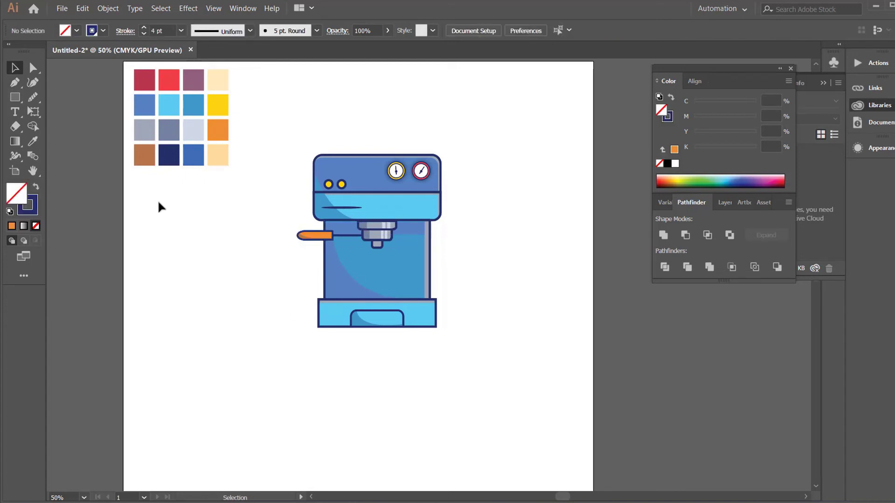
- Draw a rectangle about 188 × 232 px beside the machine's lower left and fill it white
{"action": "left_click", "coordinate": [15, 97]}
{"action": "left_click_drag", "start_coordinate": [188, 285], "coordinate": [277, 396]}
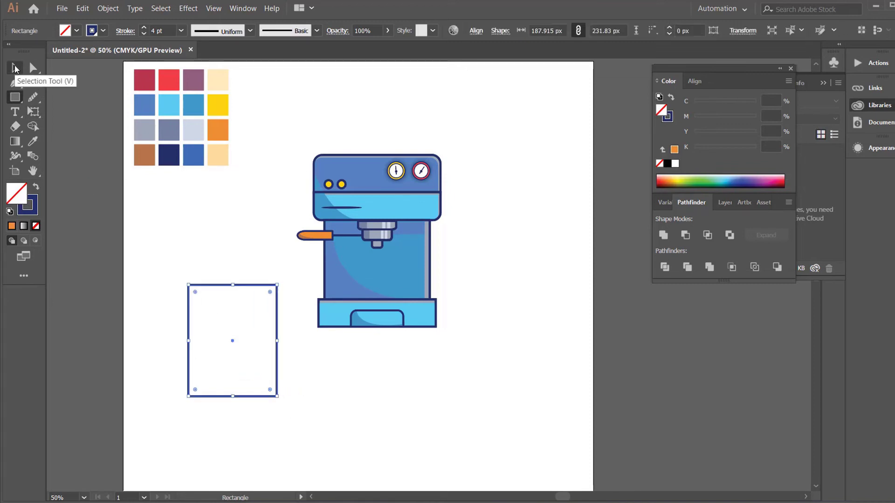
{"action": "left_click", "coordinate": [77, 31]}
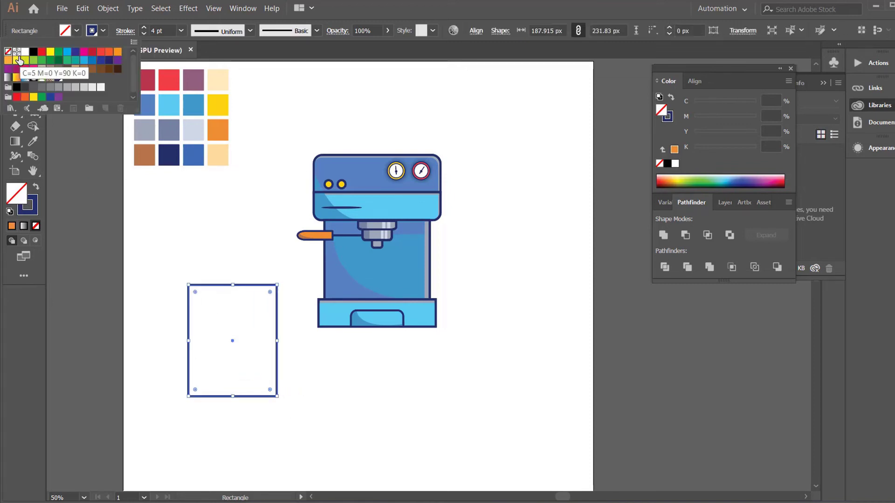
{"action": "left_click", "coordinate": [25, 52]}
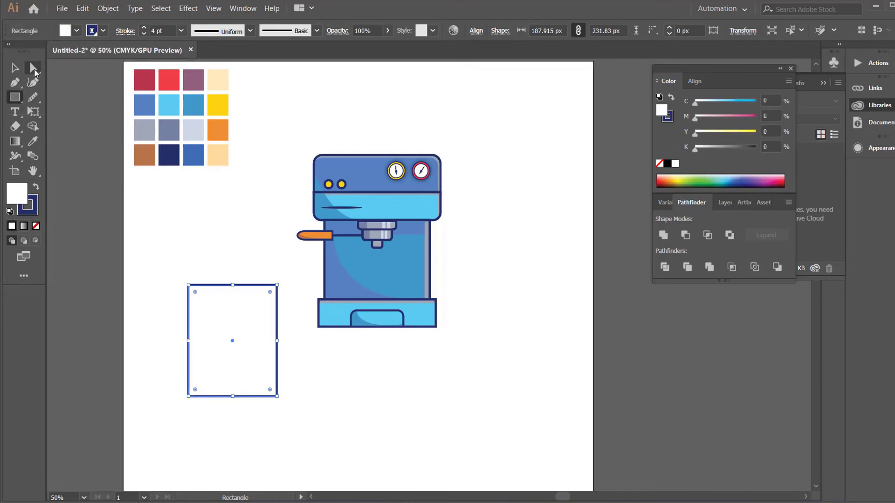
- Round the rectangle's upper corners to about 25 px and its lower corners to about 94 px to form a cup
{"action": "left_click", "coordinate": [34, 68]}
{"action": "left_click_drag", "start_coordinate": [178, 277], "coordinate": [199, 298]}
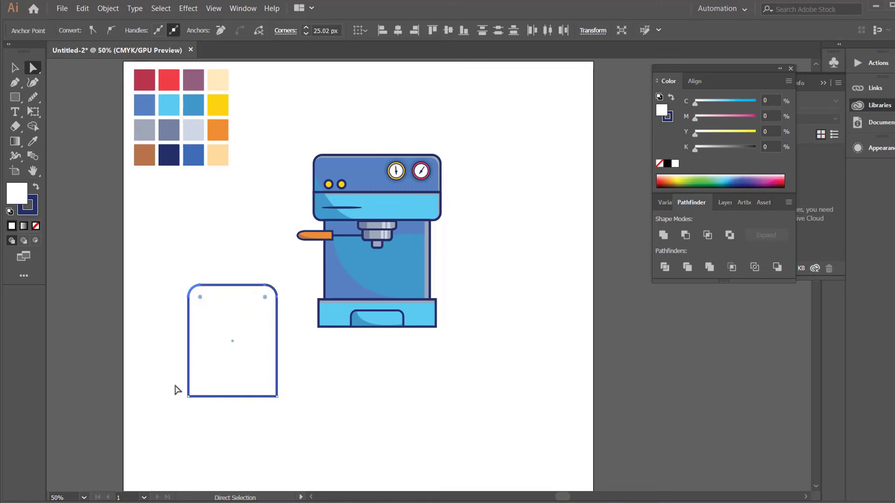
{"action": "left_click_drag", "start_coordinate": [178, 390], "coordinate": [274, 311]}
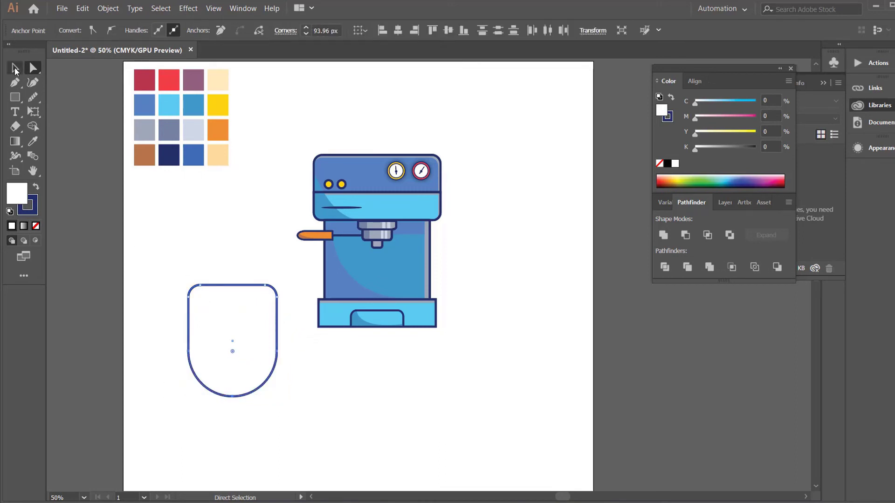
{"action": "left_click", "coordinate": [15, 69]}
{"action": "left_click", "coordinate": [185, 227]}
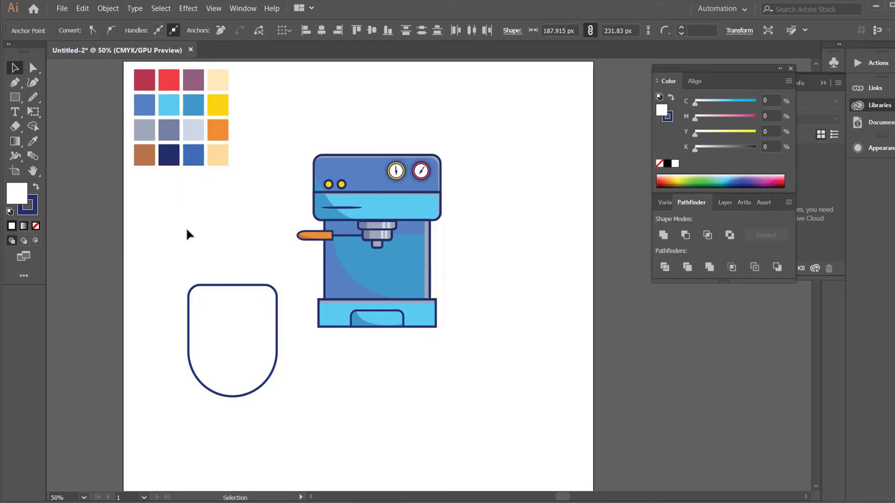
- Draw a closed shading shape with a curved inner edge over the cup's left and lower parts and fill it pale blue-grey without an outline
{"action": "left_click", "coordinate": [15, 84]}
{"action": "left_click", "coordinate": [200, 285]}
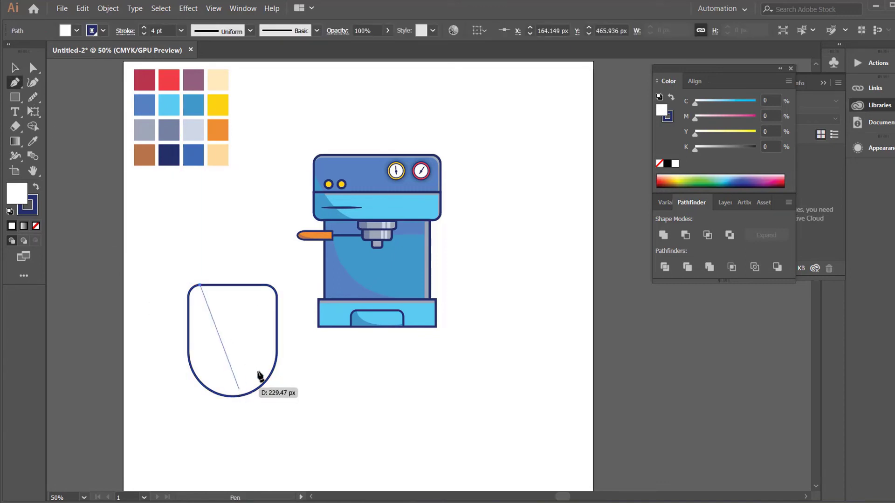
{"action": "left_click_drag", "start_coordinate": [272, 373], "coordinate": [368, 355]}
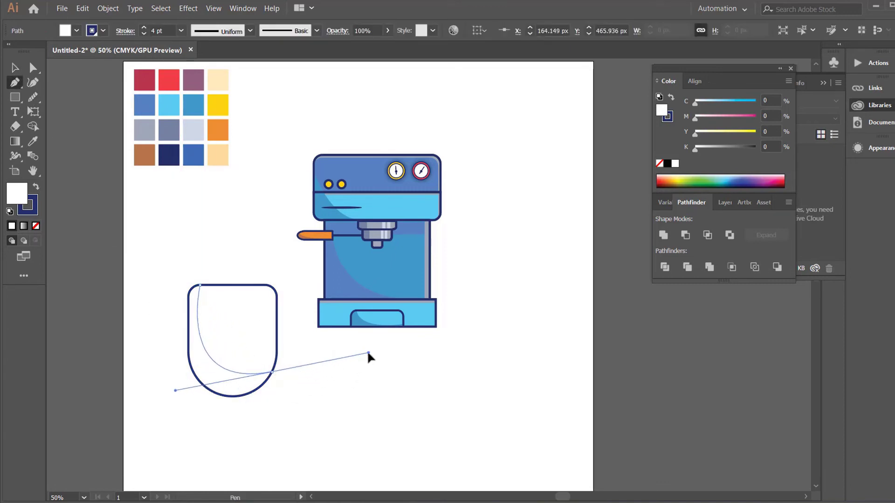
{"action": "left_click", "coordinate": [272, 373]}
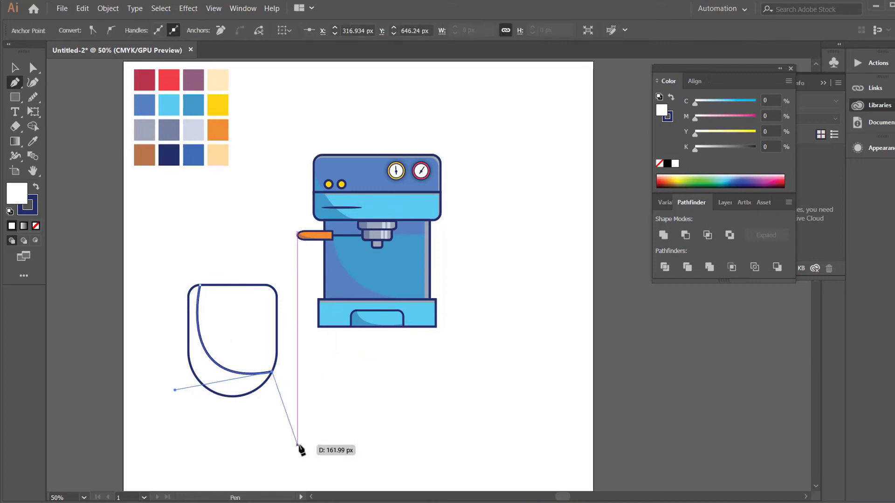
{"action": "left_click", "coordinate": [297, 445]}
{"action": "left_click", "coordinate": [183, 425]}
{"action": "left_click", "coordinate": [145, 306]}
{"action": "left_click", "coordinate": [179, 246]}
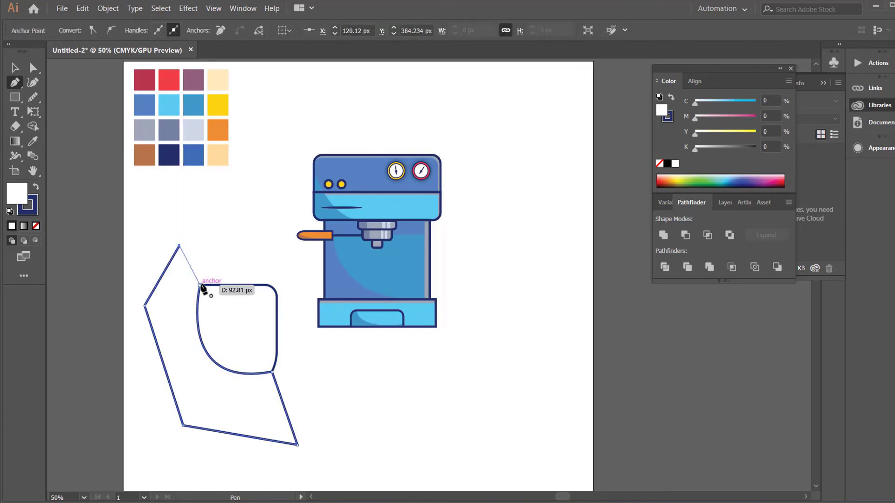
{"action": "left_click", "coordinate": [200, 284]}
{"action": "left_click", "coordinate": [33, 141]}
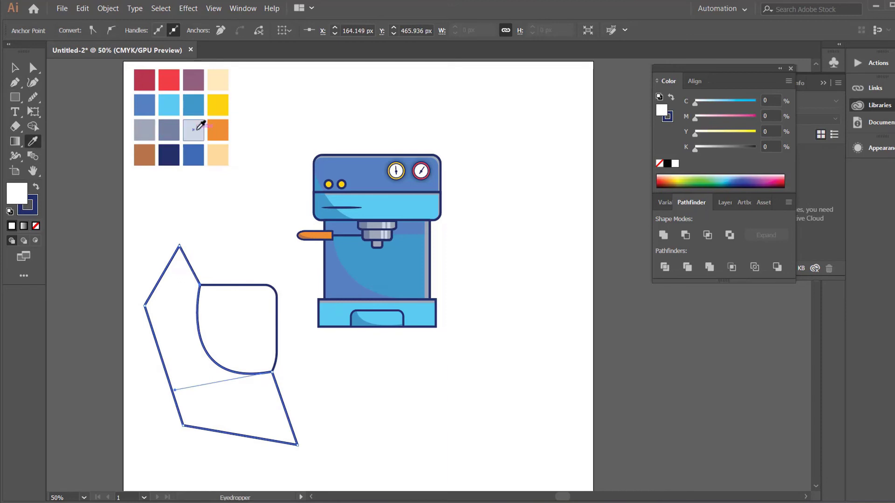
{"action": "left_click", "coordinate": [200, 129]}
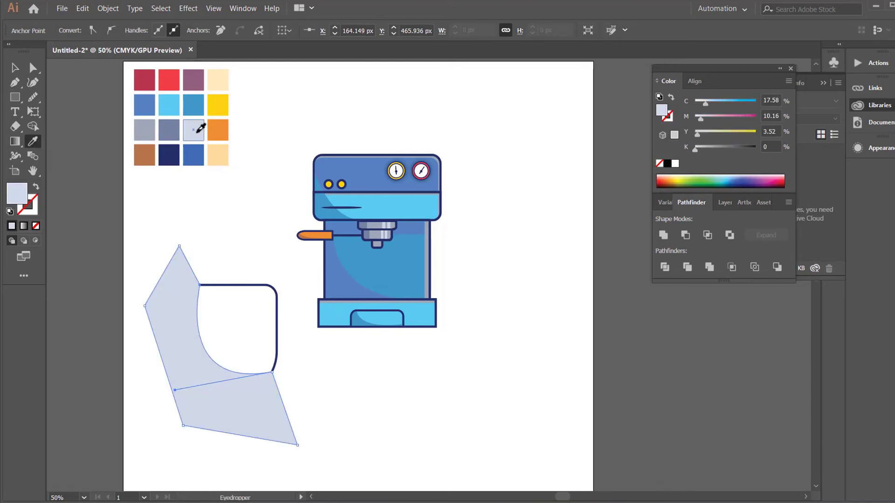
- Trim the shading to the cup's outline with the Shape Builder tool and move the shaded cup a little to the left
{"action": "left_click", "coordinate": [14, 68]}
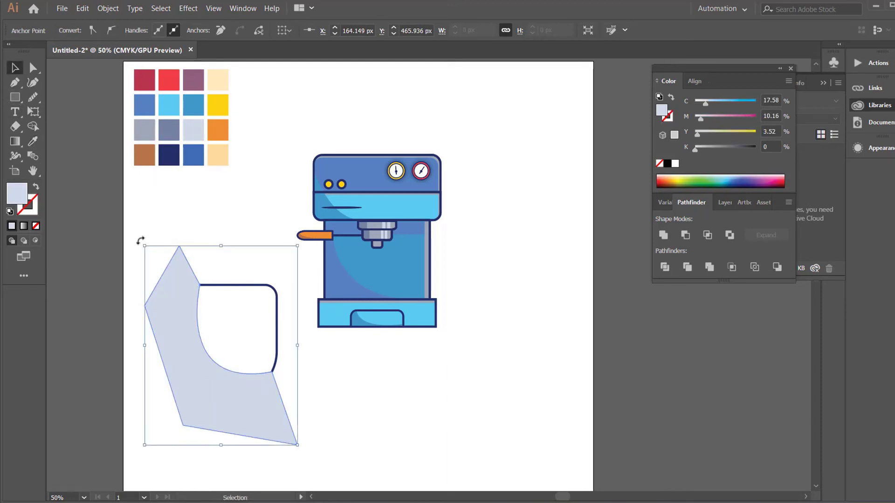
{"action": "left_click_drag", "start_coordinate": [139, 240], "coordinate": [212, 311]}
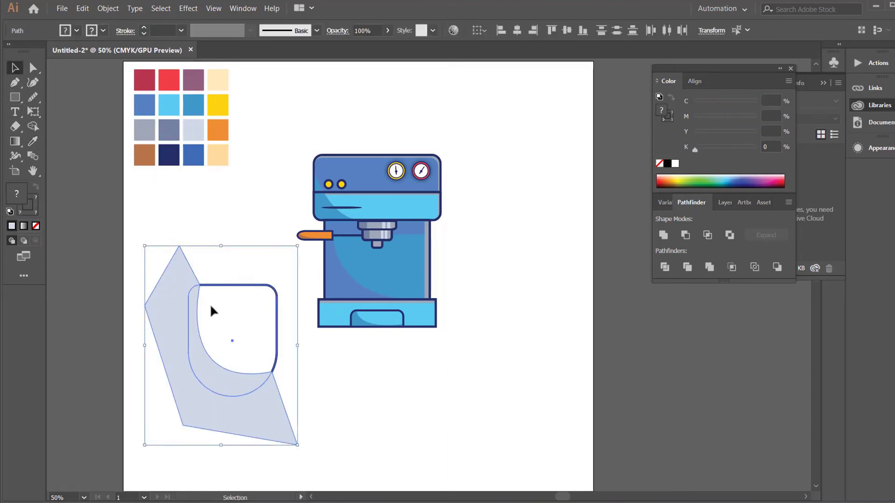
{"action": "left_click", "coordinate": [33, 127]}
{"action": "left_click", "coordinate": [176, 300], "text": "alt"}
{"action": "left_click", "coordinate": [13, 69]}
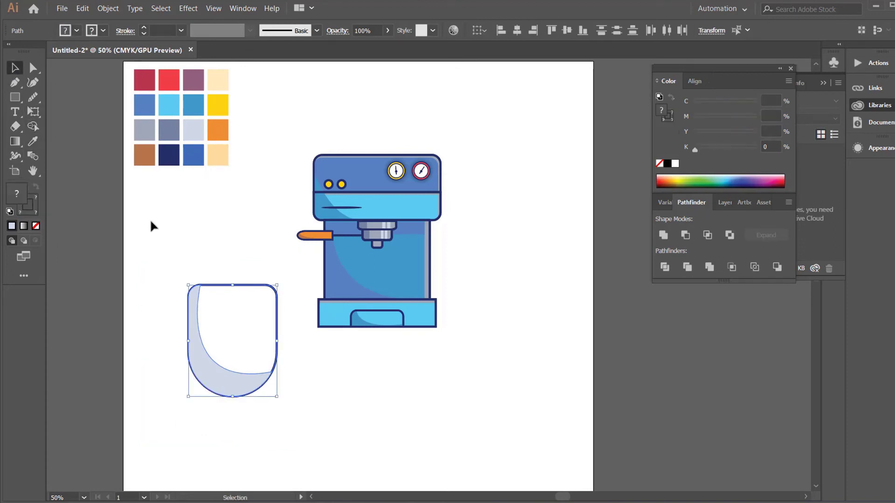
{"action": "left_click_drag", "start_coordinate": [218, 383], "coordinate": [178, 381]}
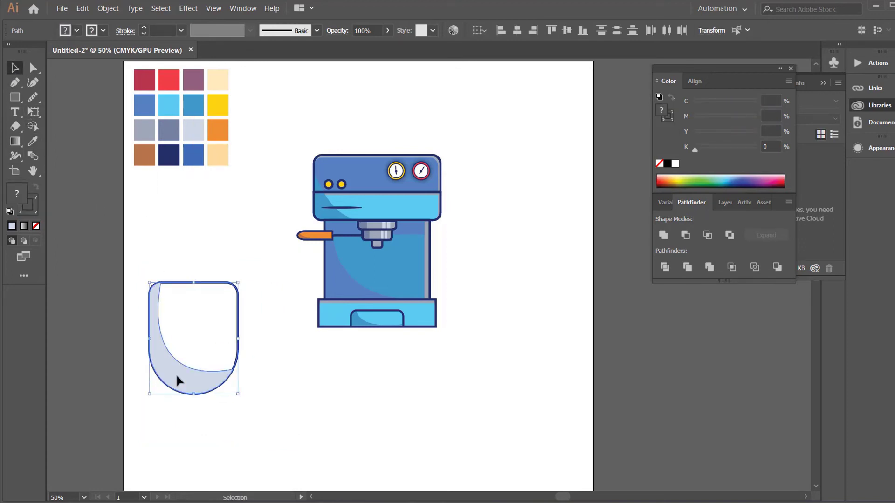
{"action": "left_click", "coordinate": [148, 235]}
- Draw a pale blue-grey circle about 147 px wide below the machine and flatten it slightly into an ellipse
{"action": "key", "text": "l"}
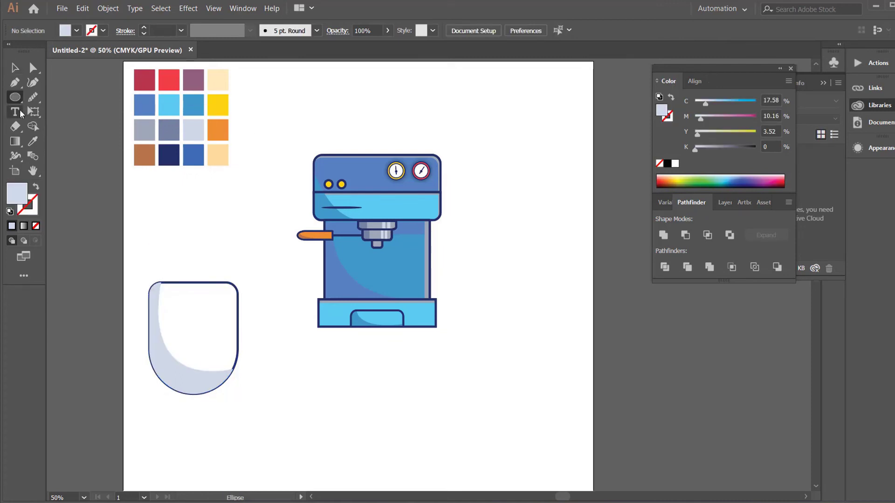
{"action": "left_click_drag", "start_coordinate": [276, 365], "coordinate": [346, 413]}
{"action": "key", "text": "v"}
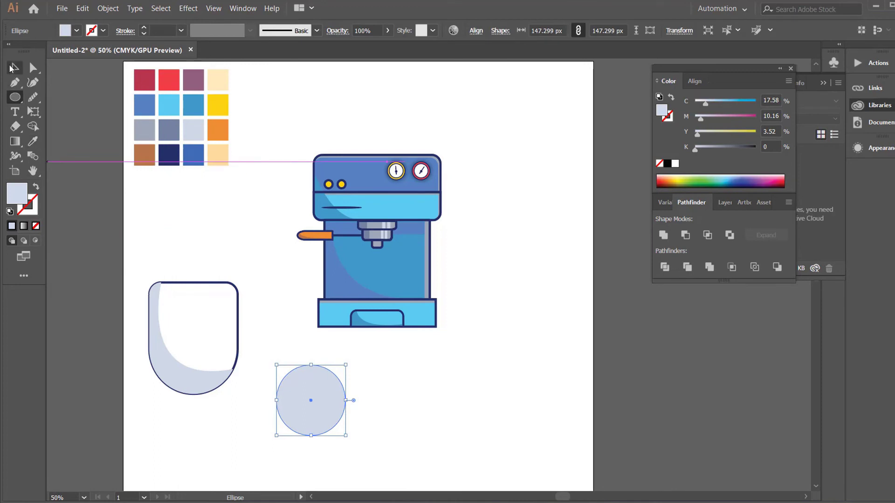
{"action": "left_click_drag", "start_coordinate": [313, 365], "coordinate": [311, 373]}
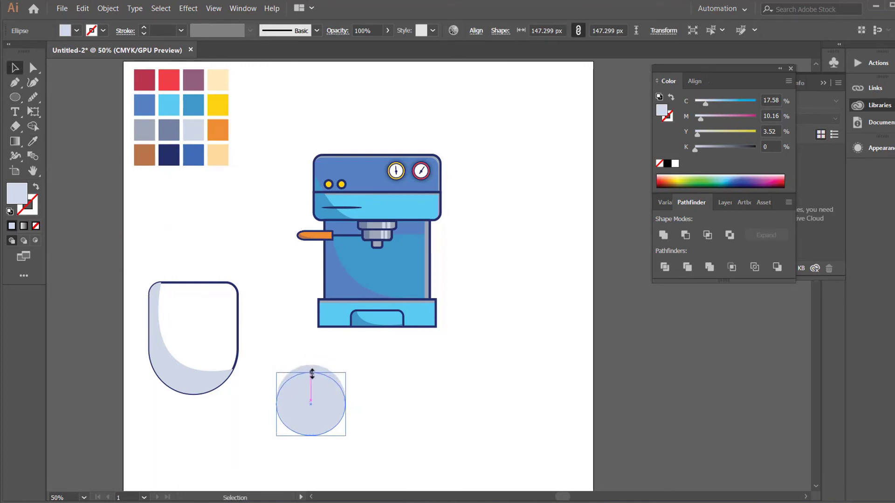
{"action": "left_click", "coordinate": [388, 400]}
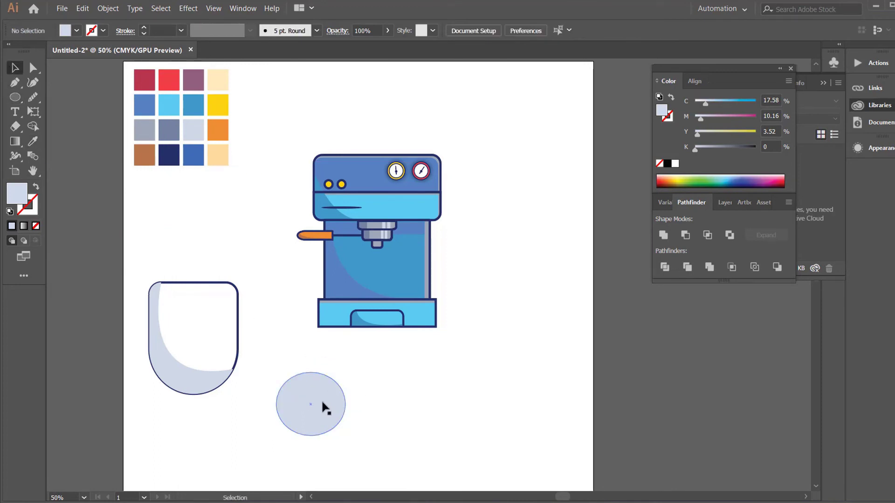
- Move the ellipse over the cup's right edge and overlap it with a copy about 163 px wide, flattened and offset to the left
{"action": "left_click_drag", "start_coordinate": [321, 404], "coordinate": [266, 332]}
{"action": "left_click_drag", "start_coordinate": [227, 302], "coordinate": [228, 307]}
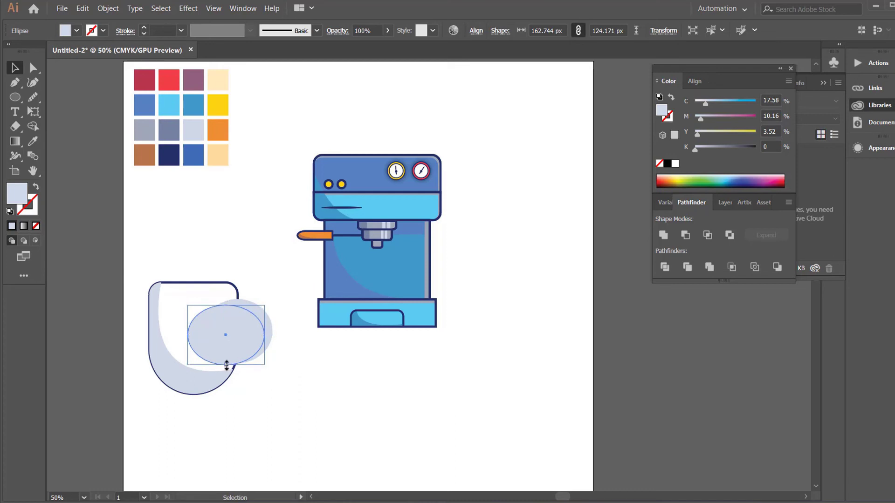
{"action": "left_click_drag", "start_coordinate": [227, 365], "coordinate": [226, 358]}
- Cut the overlap and the leftover left crescent out of the two ellipses with the Shape Builder tool, leaving a curved cup handle
{"action": "left_click", "coordinate": [259, 329], "text": "shift"}
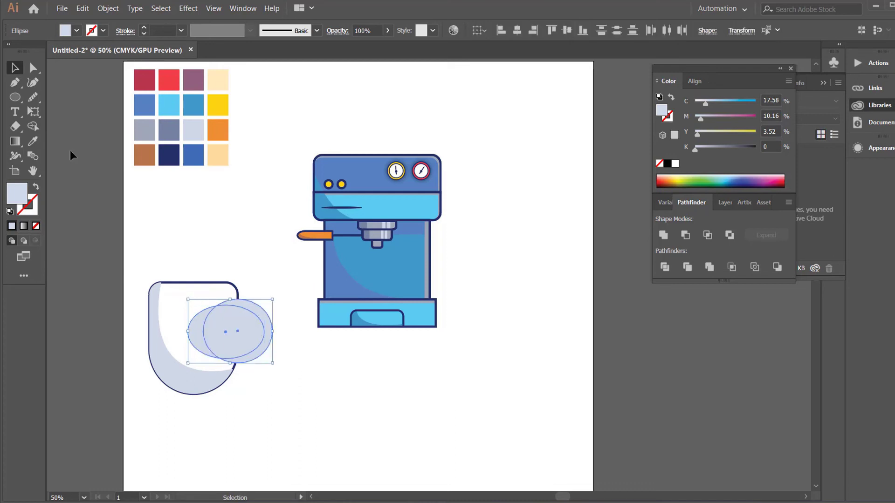
{"action": "left_click", "coordinate": [34, 130]}
{"action": "left_click", "coordinate": [250, 320], "text": "alt"}
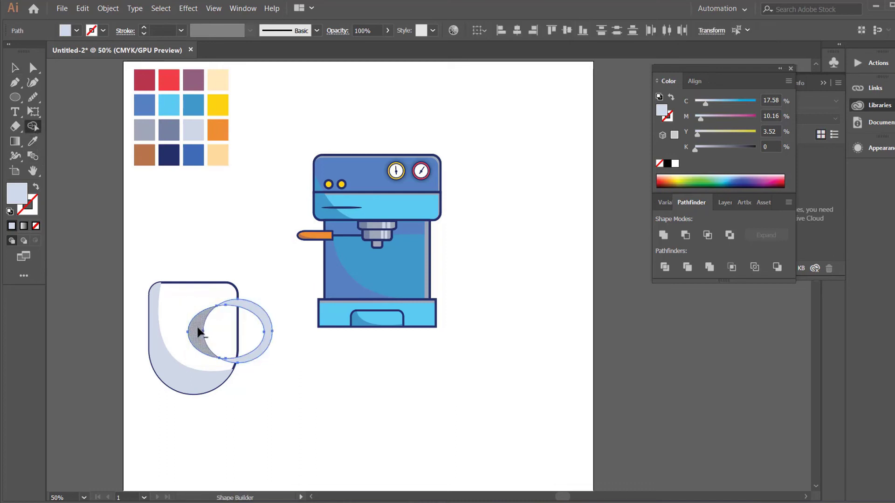
{"action": "left_click", "coordinate": [200, 330], "text": "alt"}
- Send the curved cup handle to the back, behind the cup
{"action": "left_click", "coordinate": [15, 72]}
{"action": "right_click", "coordinate": [227, 259]}
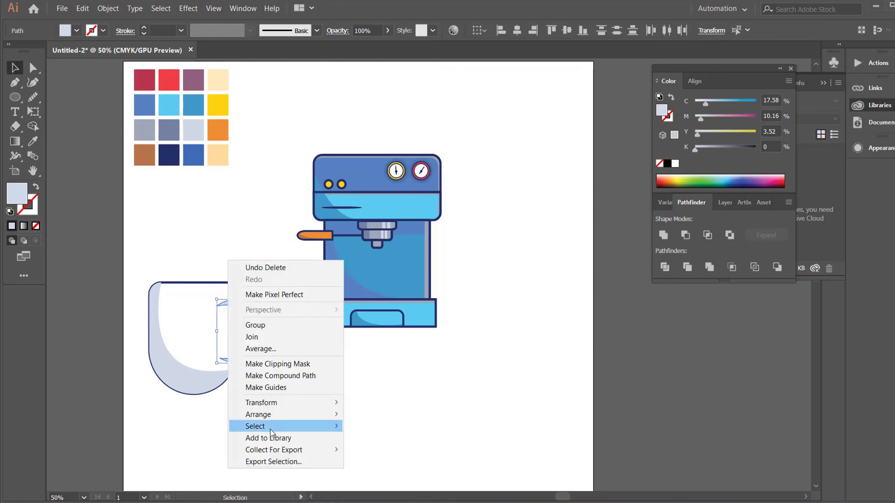
{"action": "mouse_move", "coordinate": [279, 414]}
{"action": "left_click", "coordinate": [395, 450]}
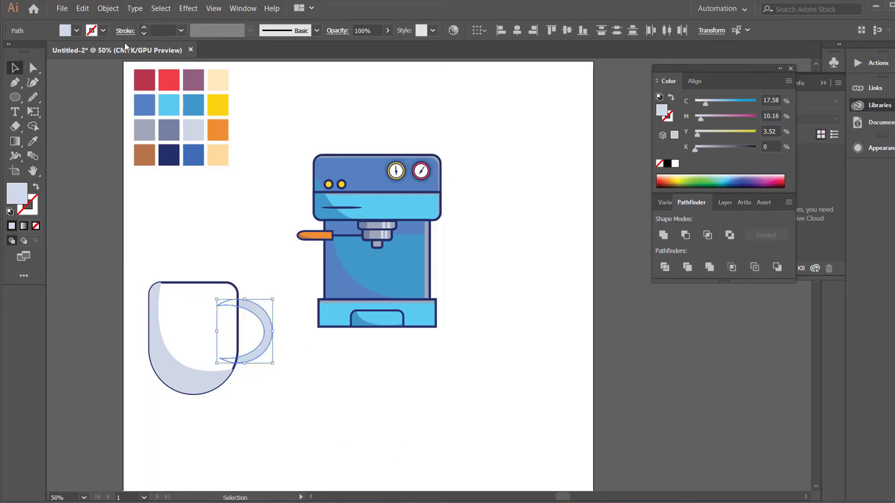
- Give the cup handle a 4 pt dark blue outline and move it slightly closer to the cup
{"action": "left_click", "coordinate": [145, 27]}
{"action": "left_click", "coordinate": [145, 27]}
{"action": "left_click", "coordinate": [144, 27]}
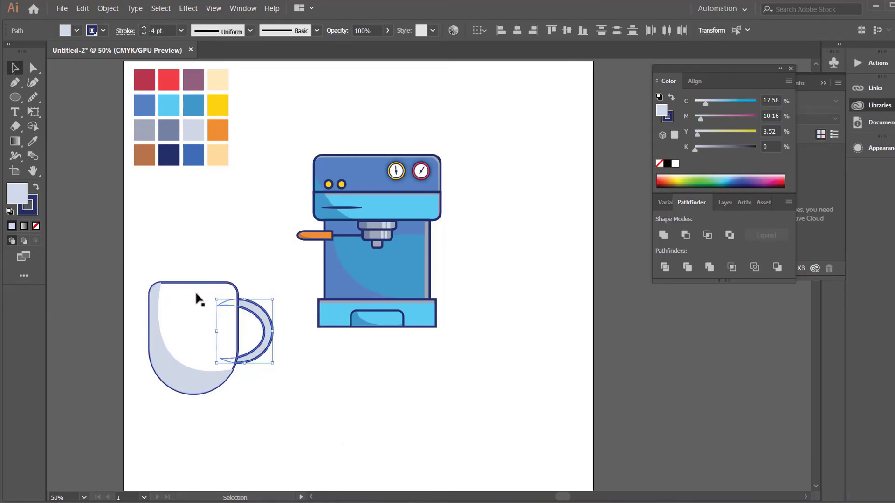
{"action": "left_click", "coordinate": [191, 240]}
{"action": "left_click_drag", "start_coordinate": [264, 347], "coordinate": [256, 345]}
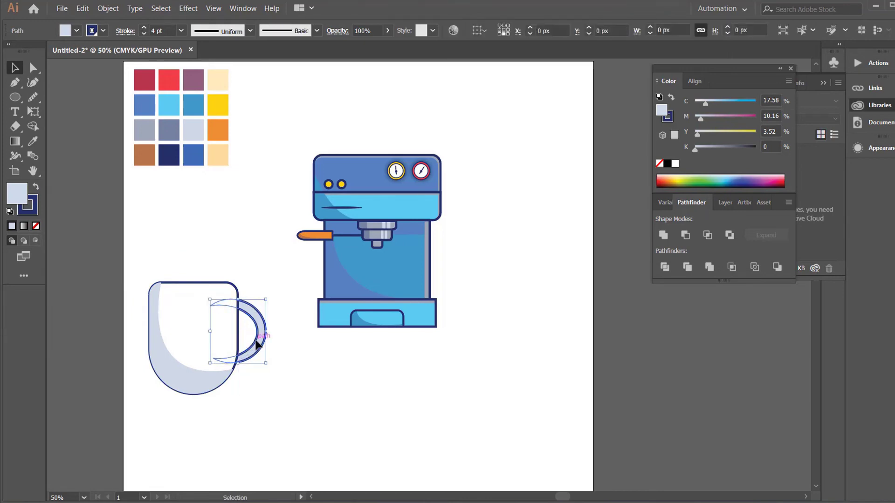
- Fill the cup handle with white
{"action": "left_click", "coordinate": [301, 363]}
{"action": "left_click", "coordinate": [261, 349]}
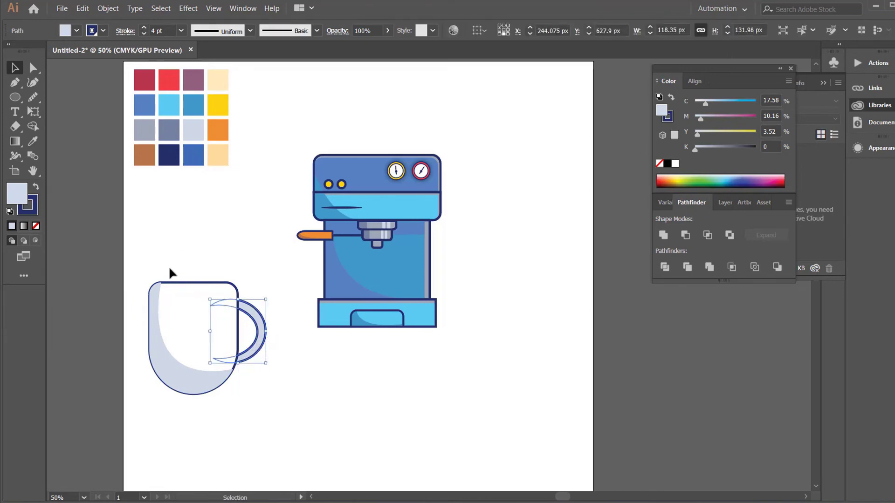
{"action": "left_click", "coordinate": [77, 30]}
{"action": "left_click", "coordinate": [25, 52]}
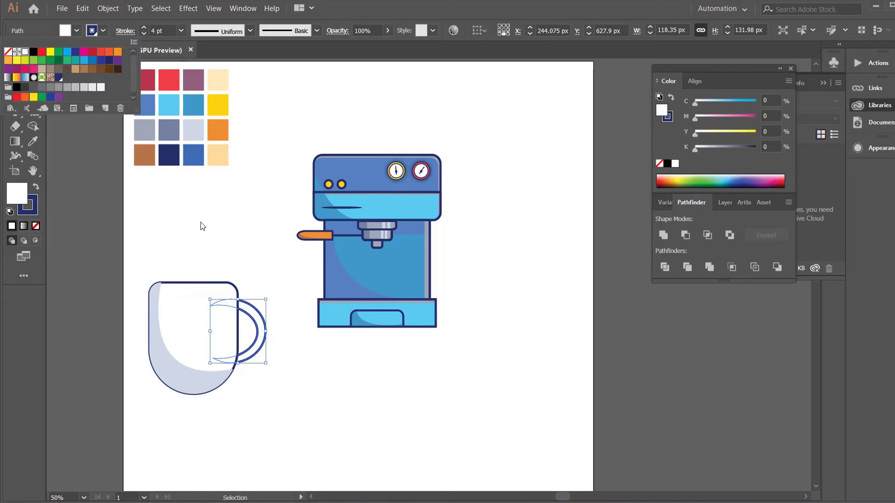
{"action": "left_click", "coordinate": [227, 249]}
{"action": "left_click", "coordinate": [163, 254]}
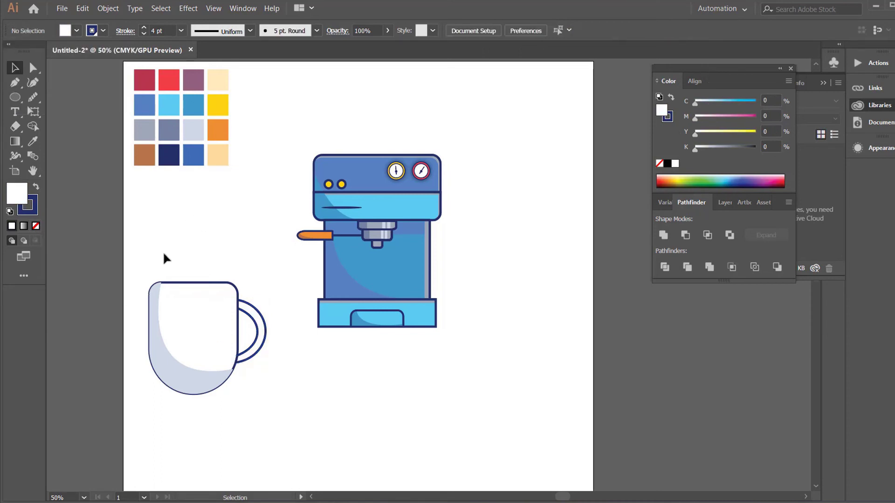
- Draw a closed angular shape over the lower part of the cup handle and give it the cup shadow's light grey-blue fill
{"action": "left_click", "coordinate": [15, 82]}
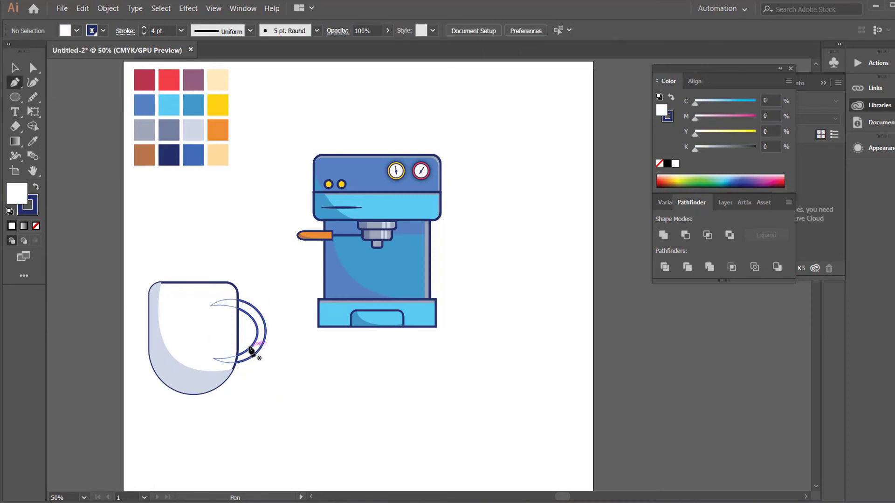
{"action": "left_click", "coordinate": [251, 347]}
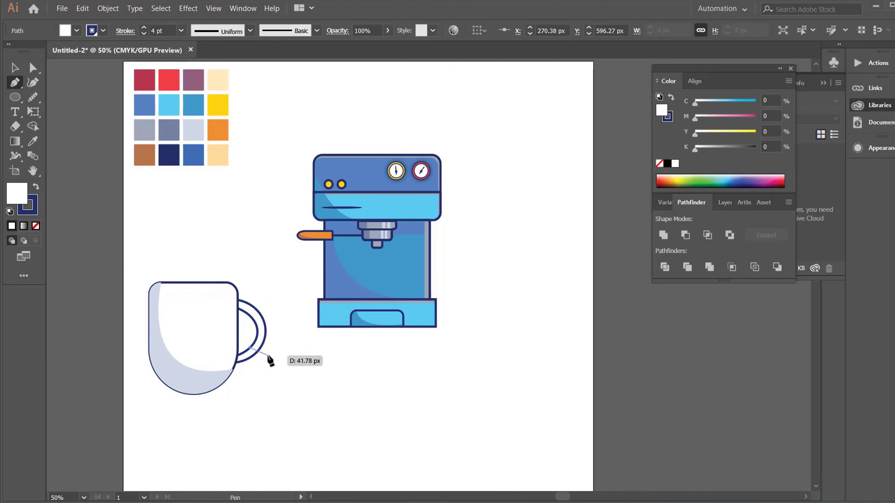
{"action": "left_click", "coordinate": [269, 356]}
{"action": "left_click", "coordinate": [243, 381]}
{"action": "left_click", "coordinate": [225, 341]}
{"action": "left_click", "coordinate": [247, 343]}
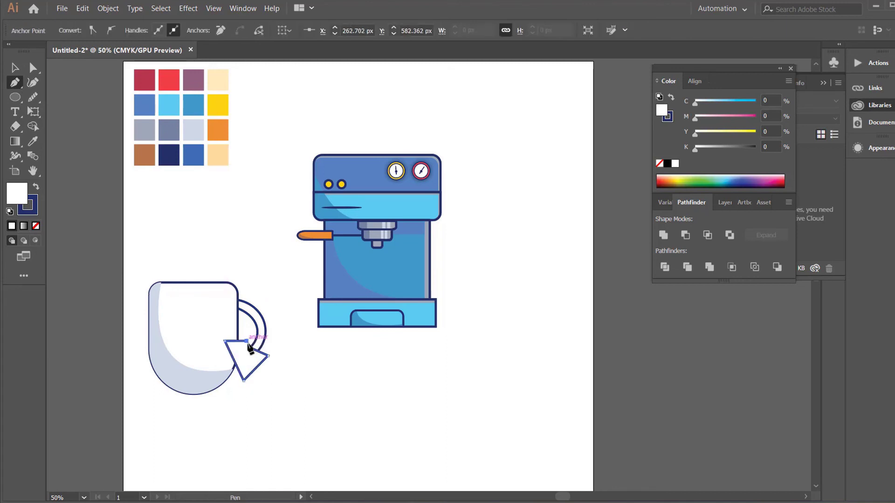
{"action": "left_click", "coordinate": [33, 141]}
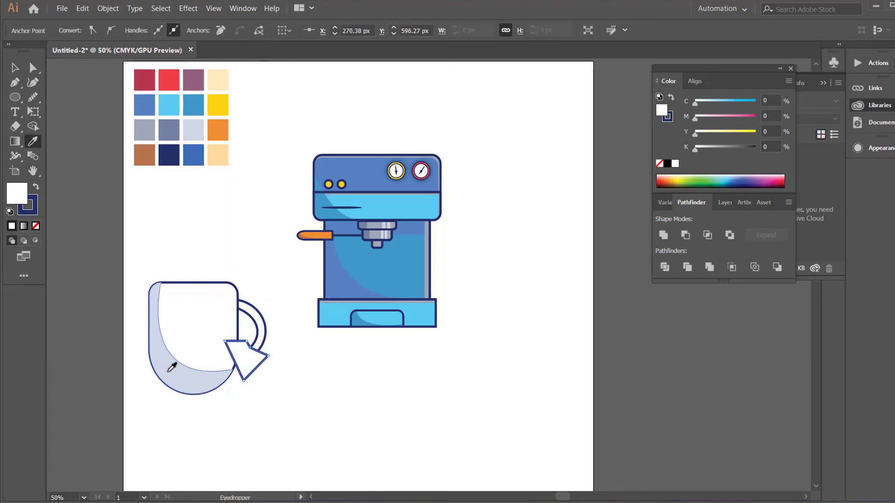
{"action": "left_click", "coordinate": [169, 371]}
- Trim the shadow shape to the handle's lower curve with the Shape Builder tool, removing the part outside the handle
{"action": "left_click", "coordinate": [15, 68]}
{"action": "left_click_drag", "start_coordinate": [244, 288], "coordinate": [262, 372]}
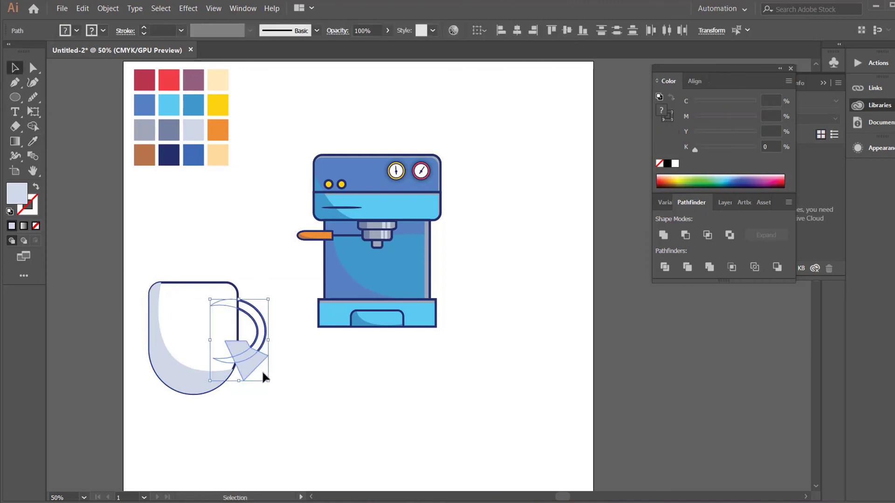
{"action": "key", "text": "shift+m"}
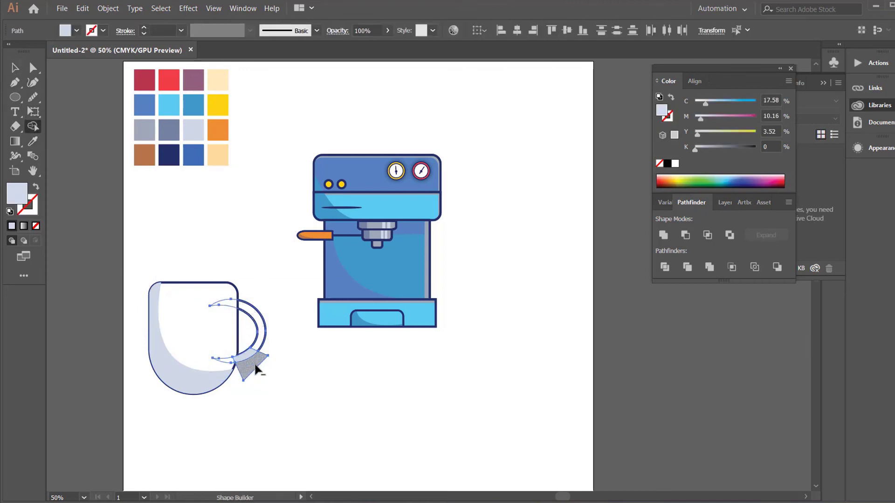
{"action": "left_click", "coordinate": [256, 370], "text": "alt"}
{"action": "left_click", "coordinate": [14, 71]}
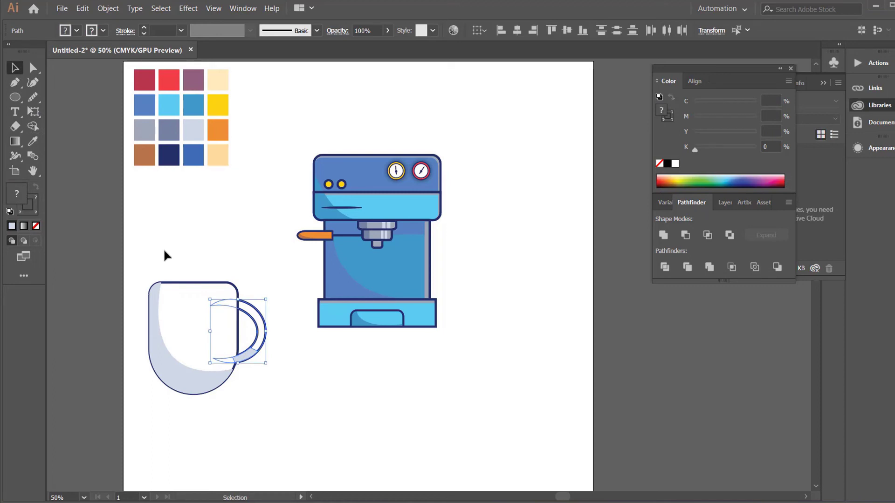
{"action": "left_click", "coordinate": [164, 254]}
- Paste a copy of the handle in front, bring it to the front with no fill, and send all handle parts behind the cup
{"action": "left_click", "coordinate": [248, 332]}
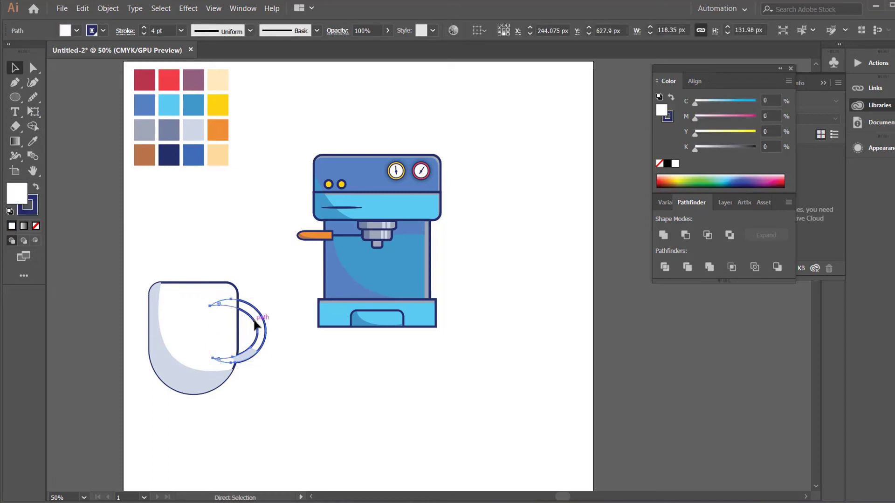
{"action": "right_click", "coordinate": [255, 323]}
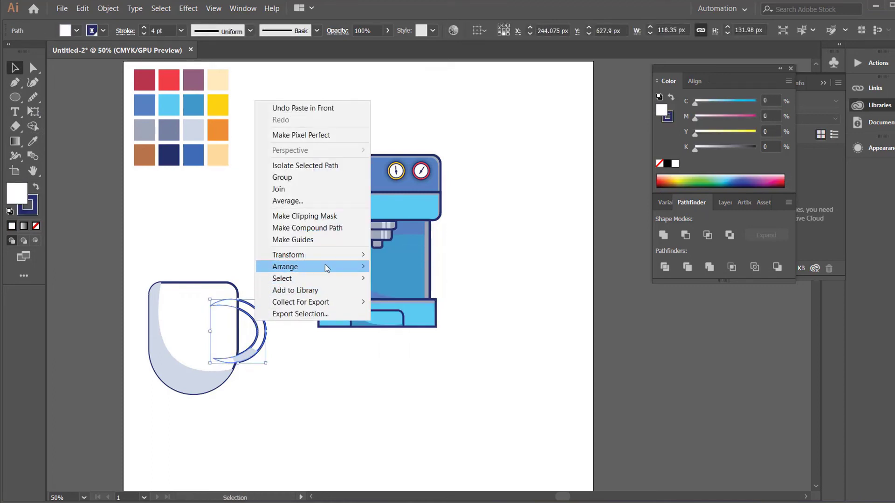
{"action": "mouse_move", "coordinate": [326, 266]}
{"action": "left_click", "coordinate": [388, 271]}
{"action": "left_click", "coordinate": [36, 226]}
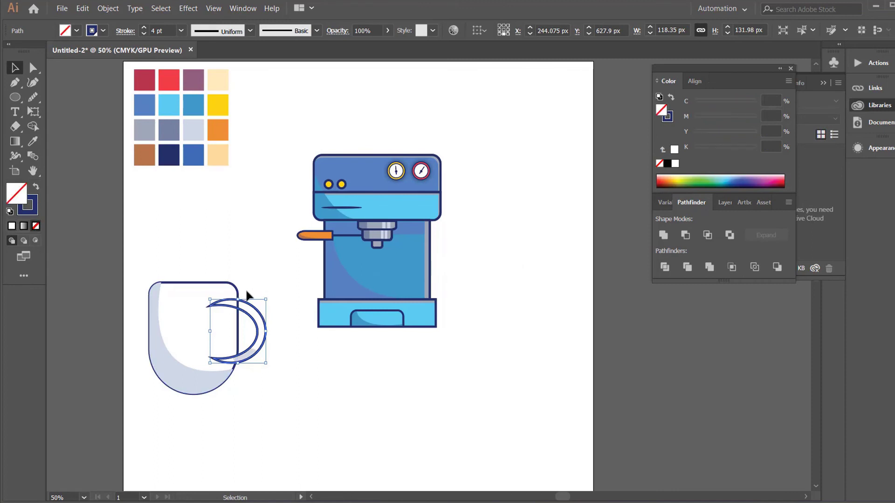
{"action": "left_click_drag", "start_coordinate": [248, 288], "coordinate": [266, 366]}
{"action": "right_click", "coordinate": [260, 348]}
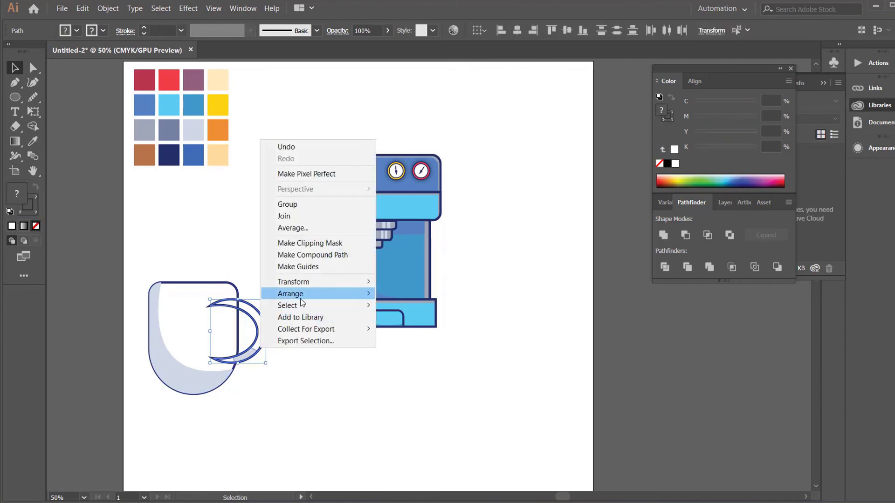
{"action": "mouse_move", "coordinate": [301, 297]}
{"action": "left_click", "coordinate": [404, 334]}
{"action": "left_click", "coordinate": [280, 403]}
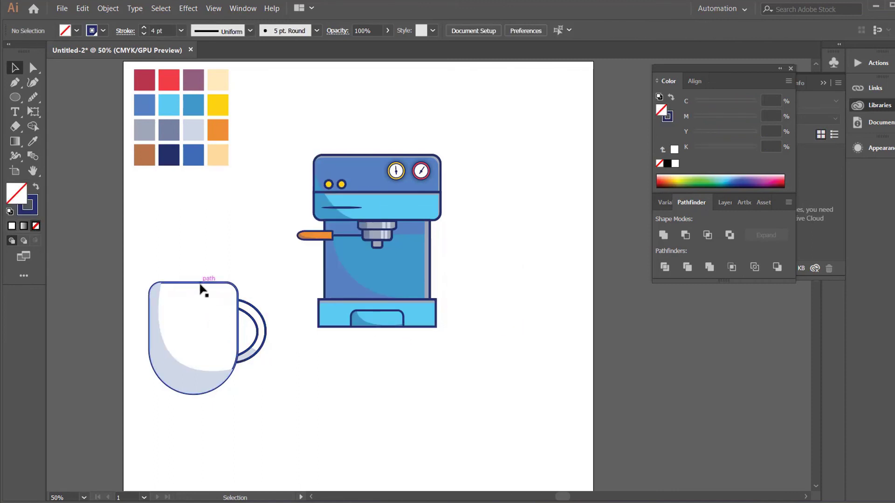
- Paste a copy of the cup body in front, bring it to the front and remove its fill, leaving only the outline
{"action": "key", "text": "a"}
{"action": "left_click", "coordinate": [200, 289]}
{"action": "key", "text": "v"}
{"action": "right_click", "coordinate": [200, 289]}
{"action": "mouse_move", "coordinate": [280, 230]}
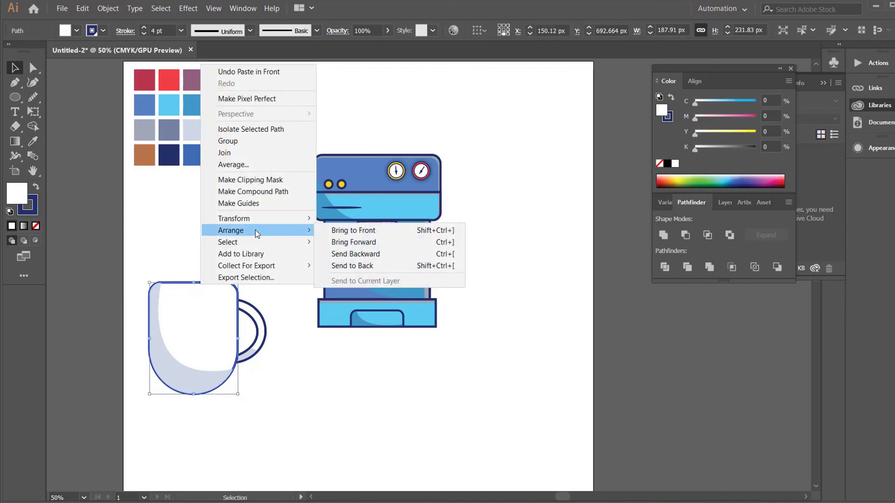
{"action": "left_click", "coordinate": [332, 231]}
{"action": "left_click", "coordinate": [36, 227]}
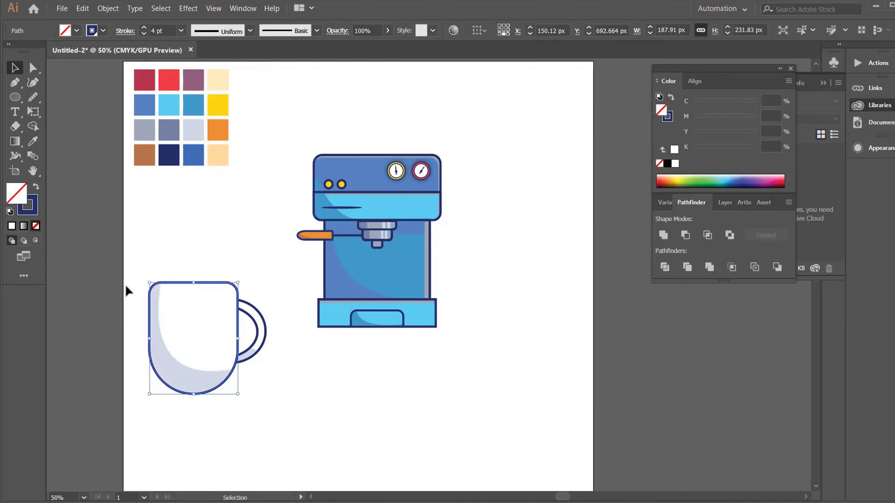
- Group all the cup parts, scale the group down to about 72 × 68 px and place it on the machine's base under the spout
{"action": "left_click", "coordinate": [245, 368], "text": "shift"}
{"action": "right_click", "coordinate": [210, 335]}
{"action": "left_click", "coordinate": [250, 192]}
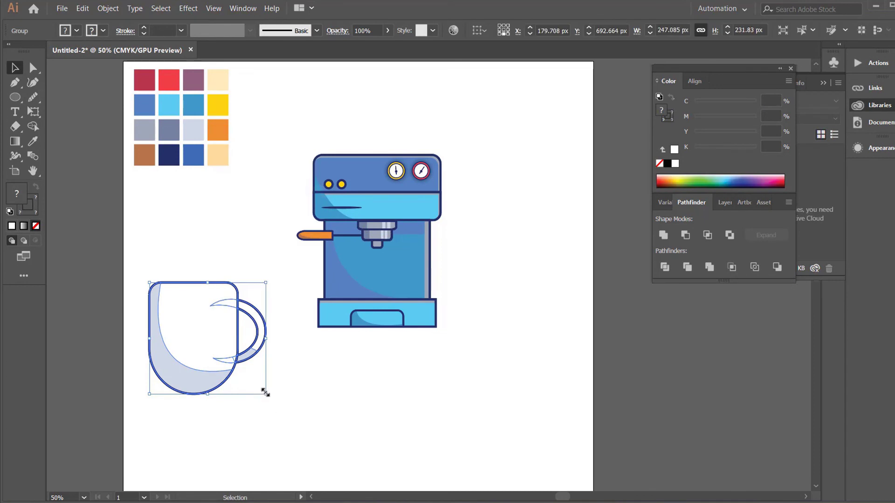
{"action": "mouse_move", "coordinate": [266, 395]}
{"action": "left_mouse_down"}
{"action": "mouse_move", "coordinate": [227, 358]}
{"action": "mouse_move", "coordinate": [378, 281]}
{"action": "mouse_move", "coordinate": [400, 298]}
{"action": "mouse_move", "coordinate": [376, 282]}
{"action": "left_mouse_up"}
{"action": "left_click", "coordinate": [186, 325]}
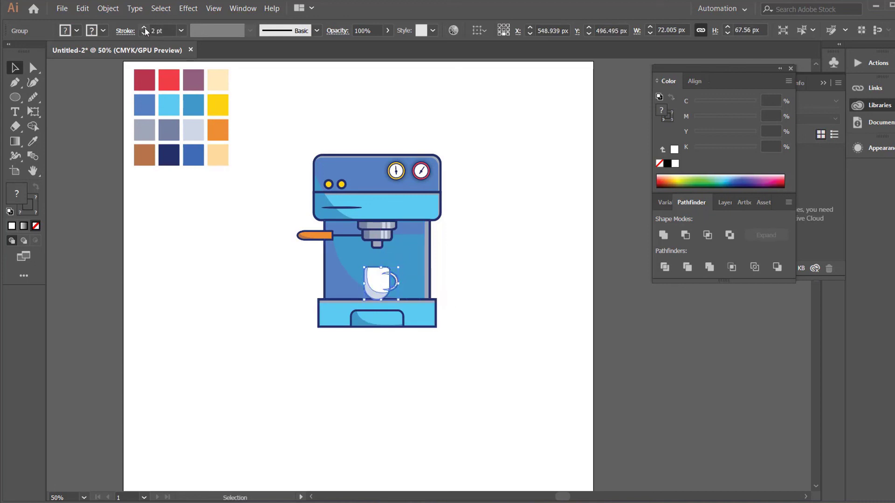
- Thicken the small cup's outline to match the line weight of the machine
{"action": "left_click", "coordinate": [144, 29]}
{"action": "left_click", "coordinate": [145, 29]}
{"action": "left_click", "coordinate": [145, 29]}
{"action": "left_click", "coordinate": [144, 34]}
{"action": "left_click", "coordinate": [144, 34]}
{"action": "left_click", "coordinate": [196, 204]}
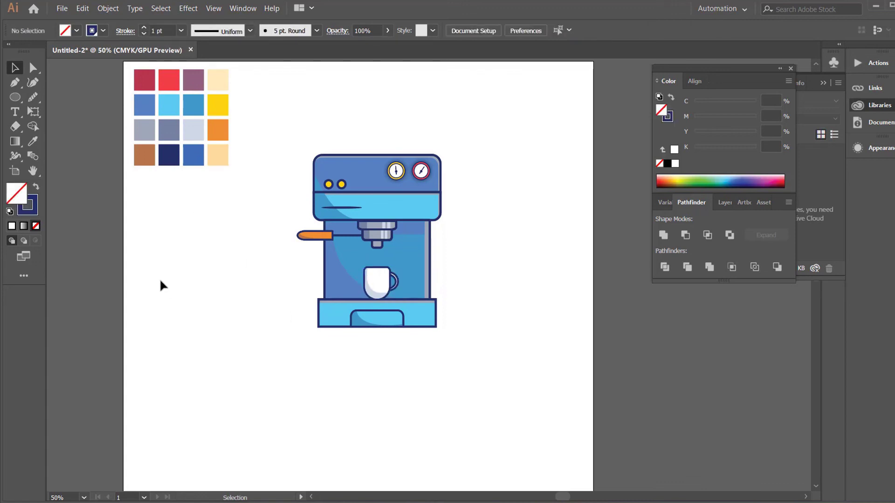
- Draw a coffee stream rectangle about 10 × 40 px between spout and cup, filled dark brown (C 40, M 70, Y 100, K 50) without an outline
{"action": "left_click_drag", "start_coordinate": [15, 99], "coordinate": [70, 91]}
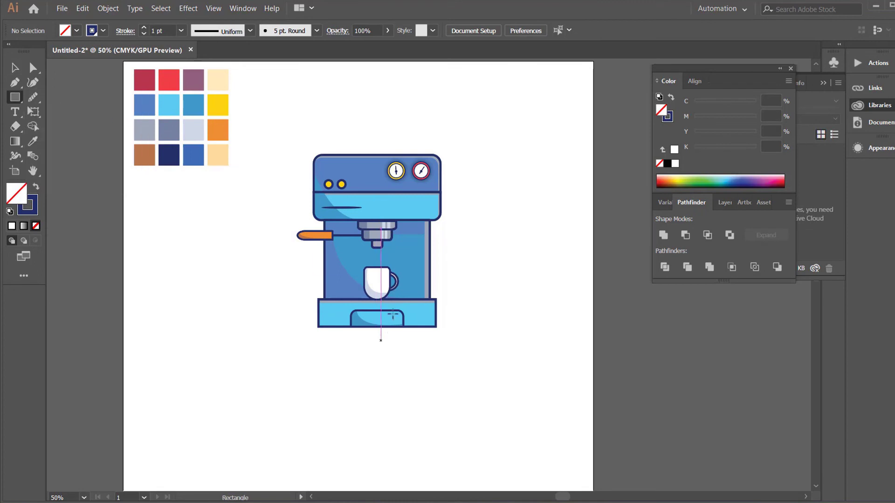
{"action": "left_click_drag", "start_coordinate": [375, 249], "coordinate": [380, 264]}
{"action": "key", "text": "i"}
{"action": "left_click", "coordinate": [144, 155]}
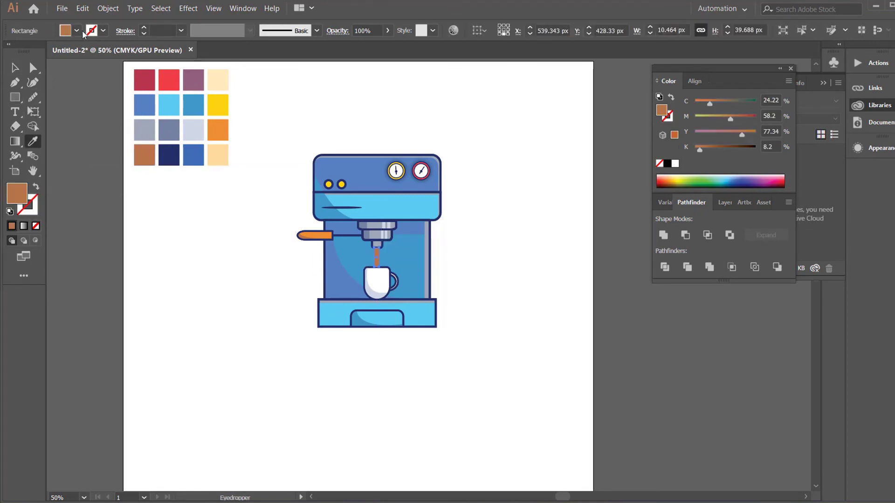
{"action": "left_click", "coordinate": [76, 31]}
{"action": "left_click", "coordinate": [109, 70]}
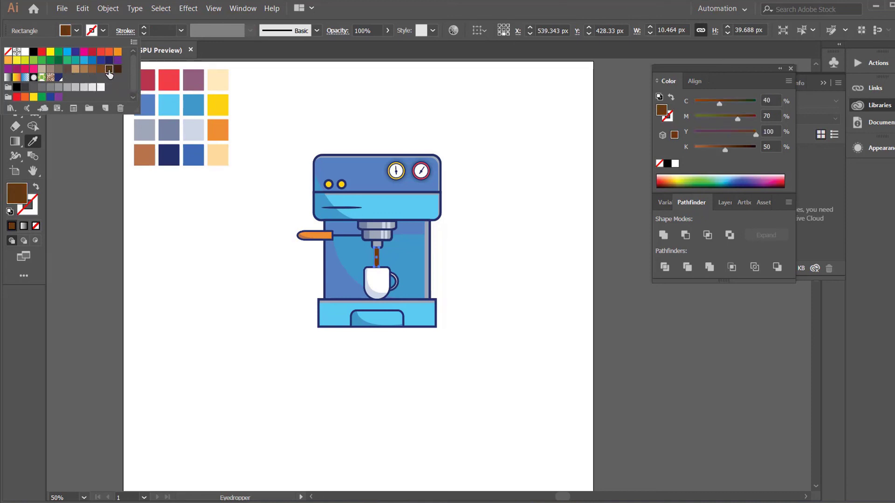
{"action": "key", "text": "Escape"}
- Bring the cup and the metal spout group to the front, over the coffee stream
{"action": "left_click", "coordinate": [15, 68]}
{"action": "left_click", "coordinate": [248, 380]}
{"action": "left_click", "coordinate": [374, 292]}
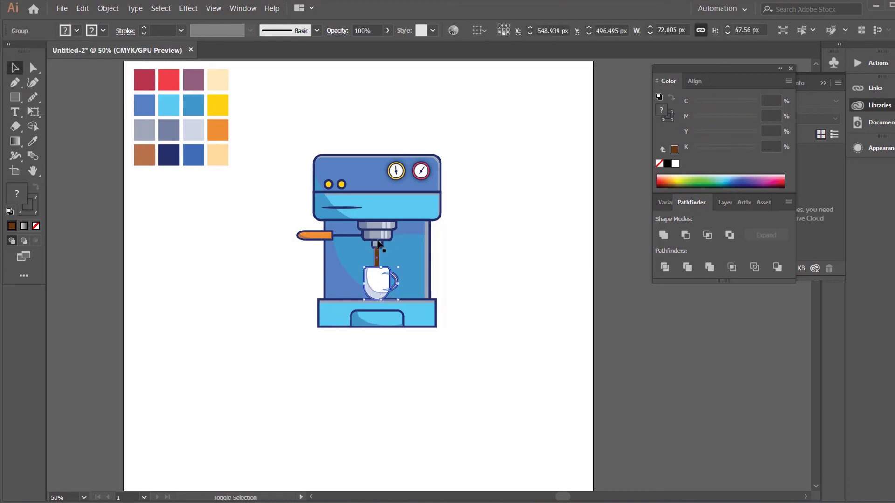
{"action": "left_click", "coordinate": [376, 234], "text": "shift"}
{"action": "right_click", "coordinate": [377, 235]}
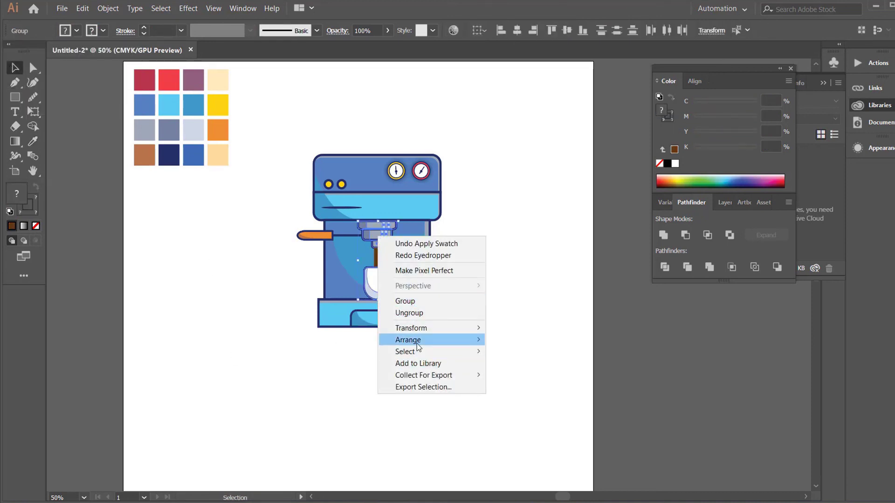
{"action": "mouse_move", "coordinate": [417, 343]}
{"action": "left_click", "coordinate": [543, 339]}
{"action": "left_click", "coordinate": [505, 232]}
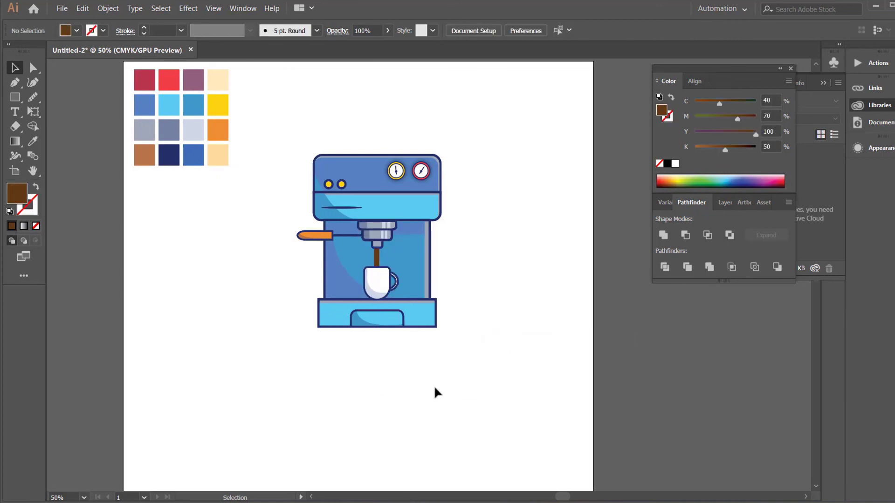
- Group the whole coffee machine with its cup and move the group down towards the middle of the artboard
{"action": "left_click_drag", "start_coordinate": [279, 112], "coordinate": [452, 329]}
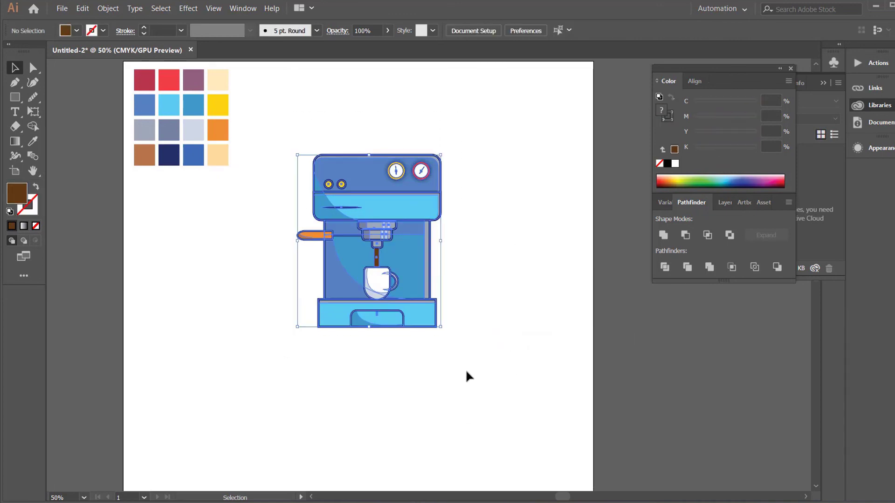
{"action": "right_click", "coordinate": [401, 306]}
{"action": "left_click", "coordinate": [441, 372]}
{"action": "left_click", "coordinate": [216, 278]}
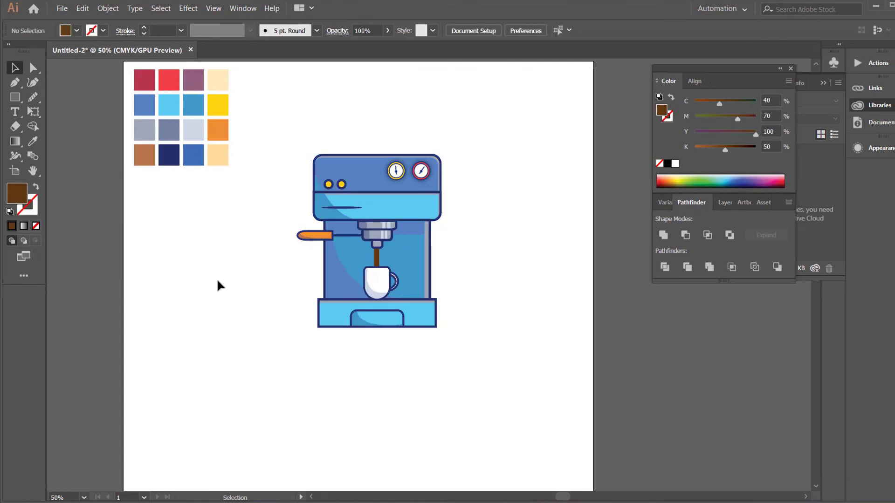
{"action": "left_click", "coordinate": [349, 246]}
{"action": "left_click_drag", "start_coordinate": [355, 264], "coordinate": [359, 311]}
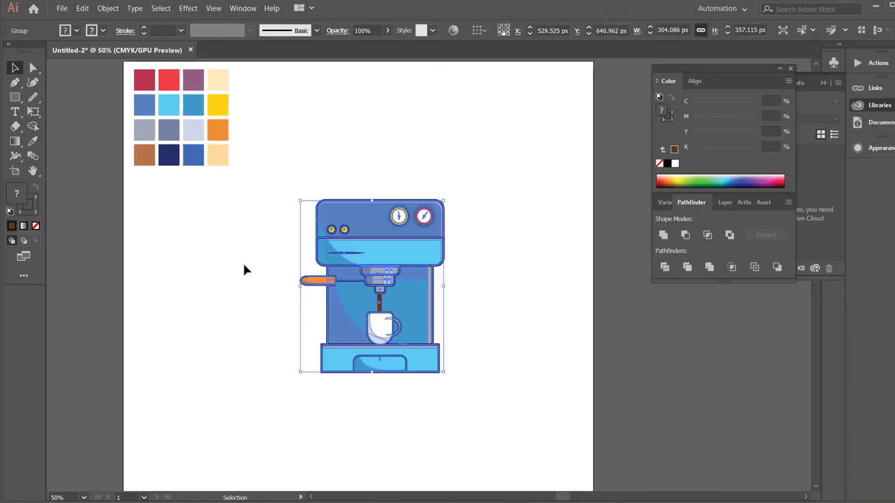
{"action": "left_click", "coordinate": [242, 262]}
- Draw a horizontal ground line along the machine's bottom edge, extending past both sides, with a 4 pt dark blue stroke
{"action": "left_click", "coordinate": [15, 98]}
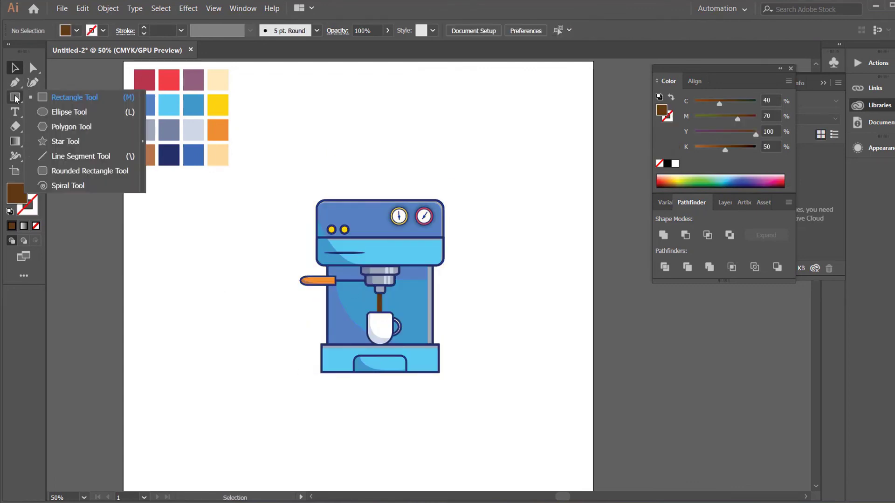
{"action": "left_click", "coordinate": [69, 156]}
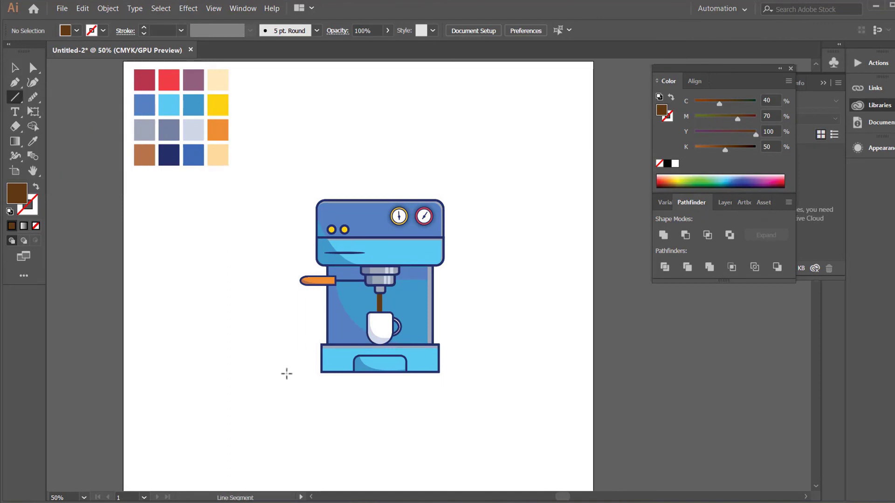
{"action": "left_click_drag", "start_coordinate": [286, 373], "coordinate": [503, 373]}
{"action": "left_click", "coordinate": [144, 28]}
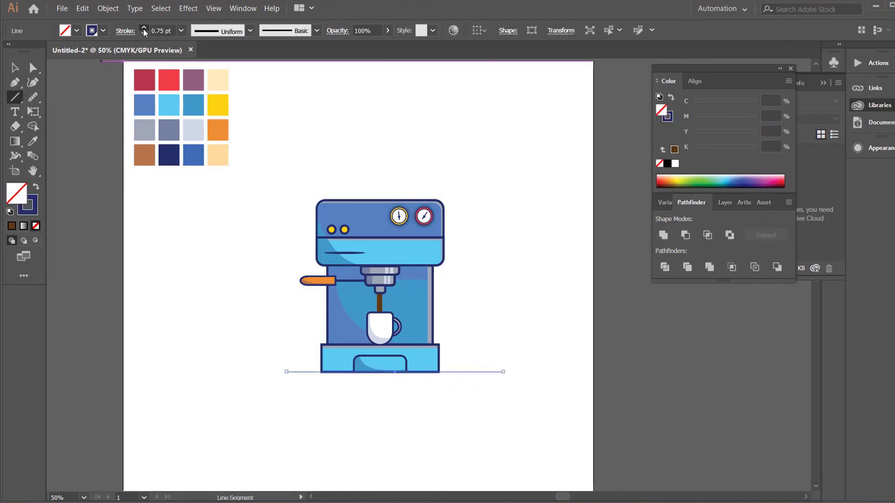
{"action": "left_click", "coordinate": [144, 28]}
{"action": "left_click", "coordinate": [144, 28]}
{"action": "left_click", "coordinate": [144, 28]}
{"action": "left_click", "coordinate": [144, 28]}
{"action": "left_click", "coordinate": [144, 35]}
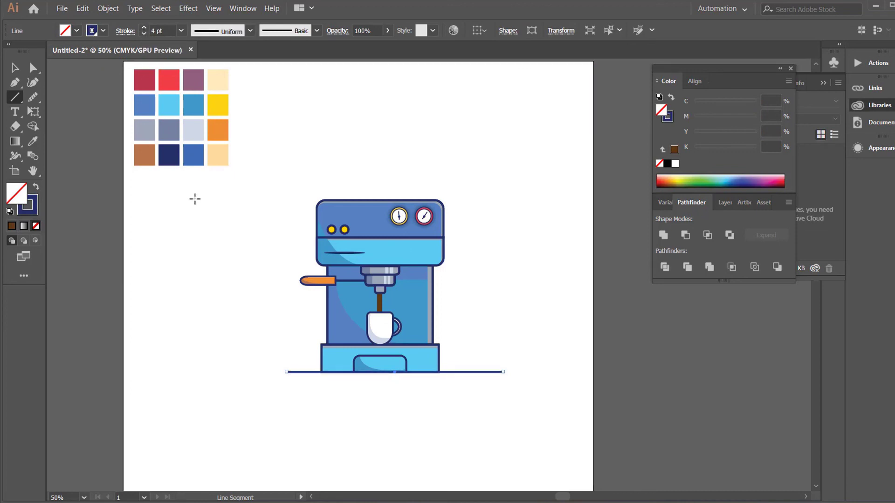
- Give the ground line's stroke a round cap and round corners
{"action": "left_click", "coordinate": [15, 67]}
{"action": "left_click", "coordinate": [125, 30]}
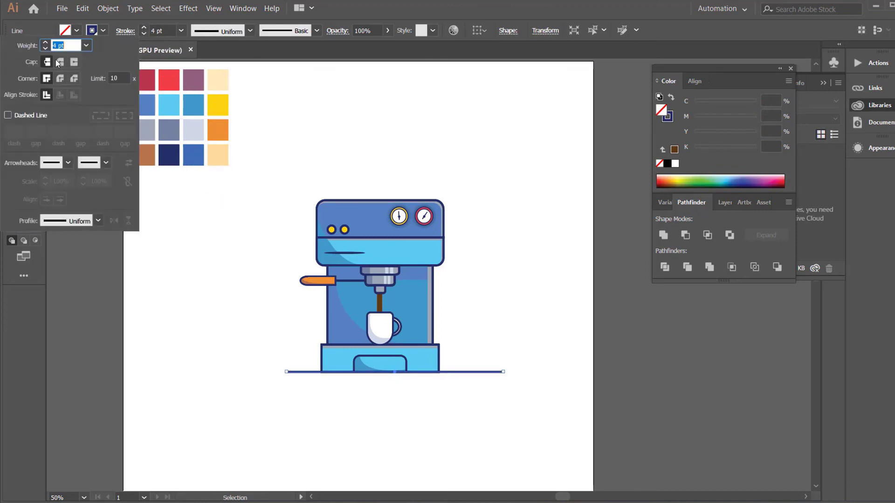
{"action": "left_click", "coordinate": [60, 63]}
{"action": "left_click", "coordinate": [60, 78]}
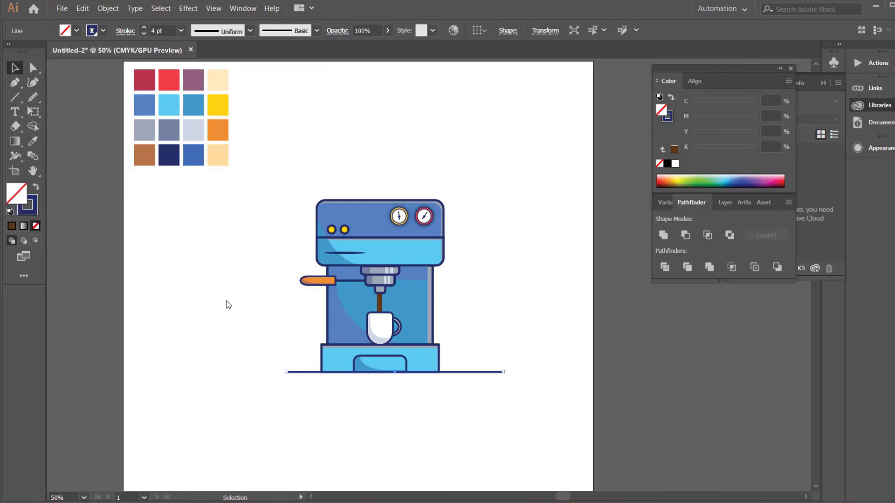
- Draw a flat shadow ellipse about 505 × 24 px just below the ground line and fill it with the palette's medium grey, without stroke
{"action": "left_click", "coordinate": [229, 305]}
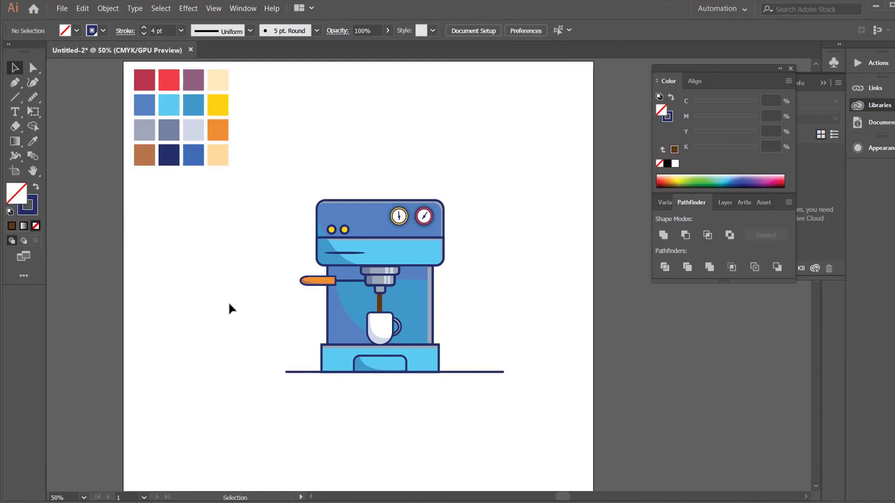
{"action": "left_click", "coordinate": [16, 100]}
{"action": "left_click", "coordinate": [54, 112]}
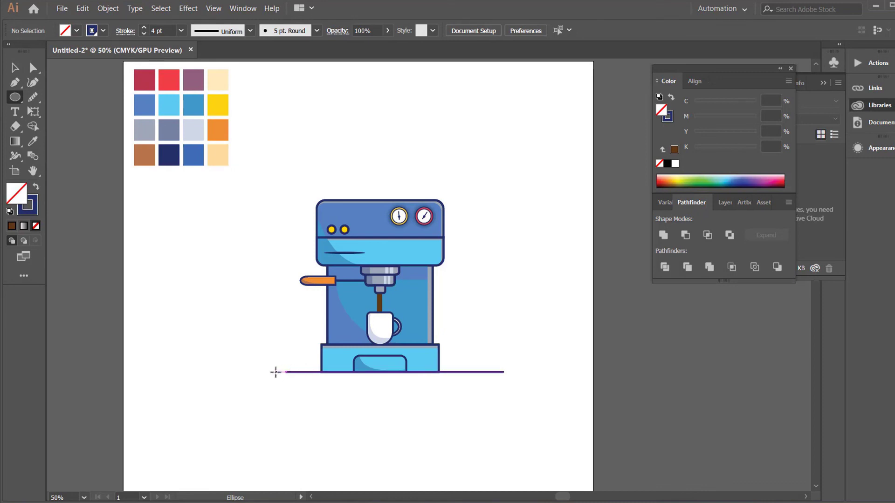
{"action": "mouse_move", "coordinate": [276, 372]}
{"action": "left_mouse_down"}
{"action": "mouse_move", "coordinate": [373, 387]}
{"action": "mouse_move", "coordinate": [513, 383]}
{"action": "left_mouse_up"}
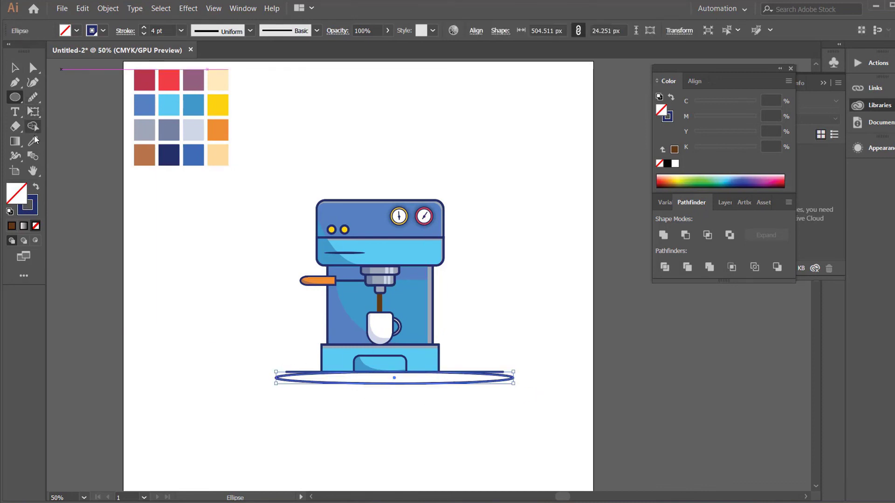
{"action": "left_click", "coordinate": [32, 141]}
{"action": "left_click", "coordinate": [193, 130]}
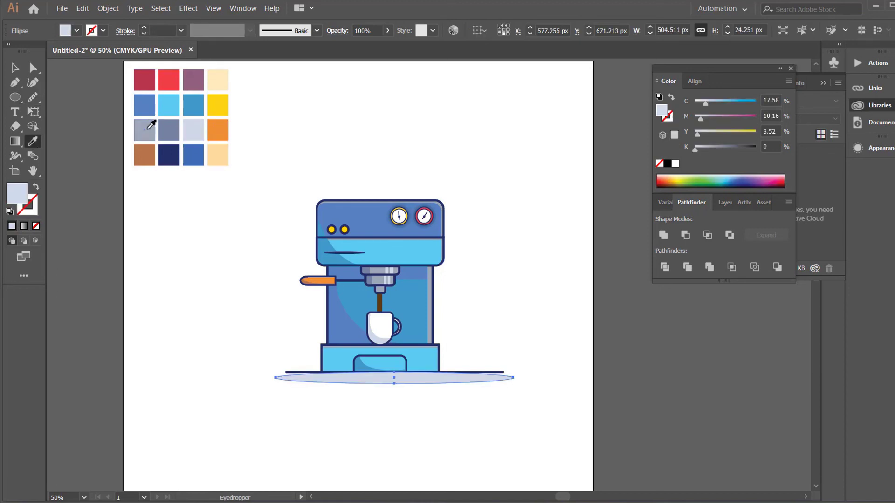
{"action": "left_click", "coordinate": [148, 129]}
{"action": "left_click", "coordinate": [15, 69]}
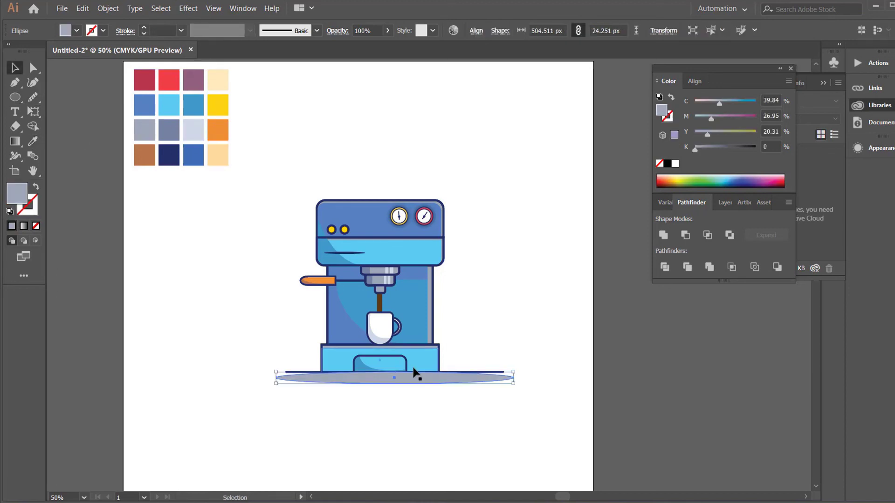
- Send the grey shadow ellipse to the back, behind the ground line and the machine
{"action": "right_click", "coordinate": [475, 383]}
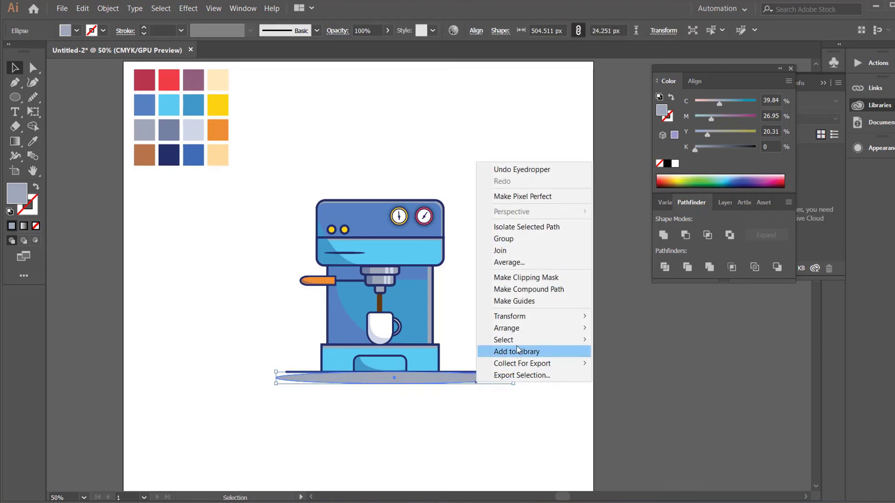
{"action": "mouse_move", "coordinate": [516, 330]}
{"action": "left_click", "coordinate": [619, 367]}
{"action": "left_click", "coordinate": [489, 204]}
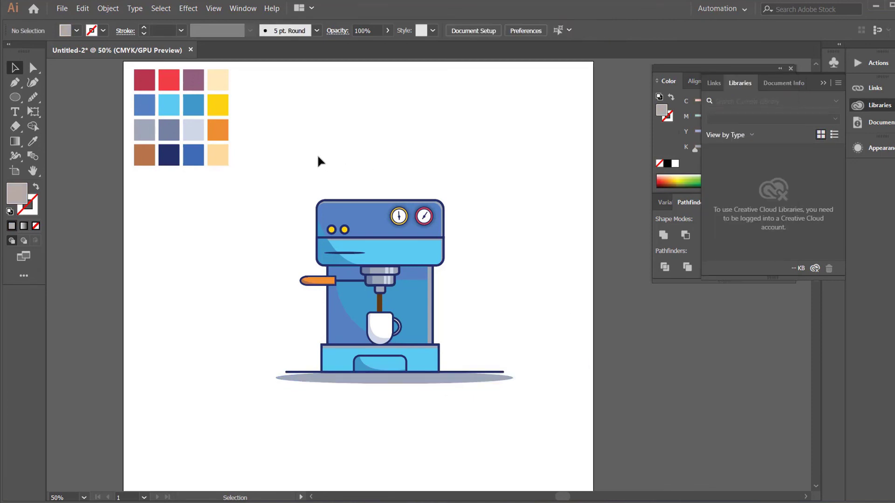
- Move the machine, ground line and shadow together slightly up and left on the artboard, and group them
{"action": "left_click_drag", "start_coordinate": [318, 161], "coordinate": [448, 391]}
{"action": "left_click_drag", "start_coordinate": [400, 347], "coordinate": [375, 331]}
{"action": "right_click", "coordinate": [375, 333]}
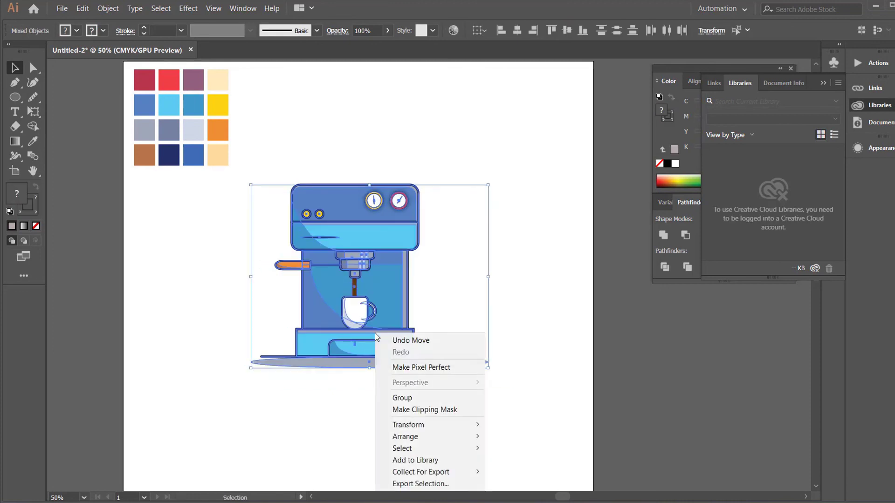
{"action": "left_click", "coordinate": [418, 395]}
{"action": "left_click", "coordinate": [256, 342]}
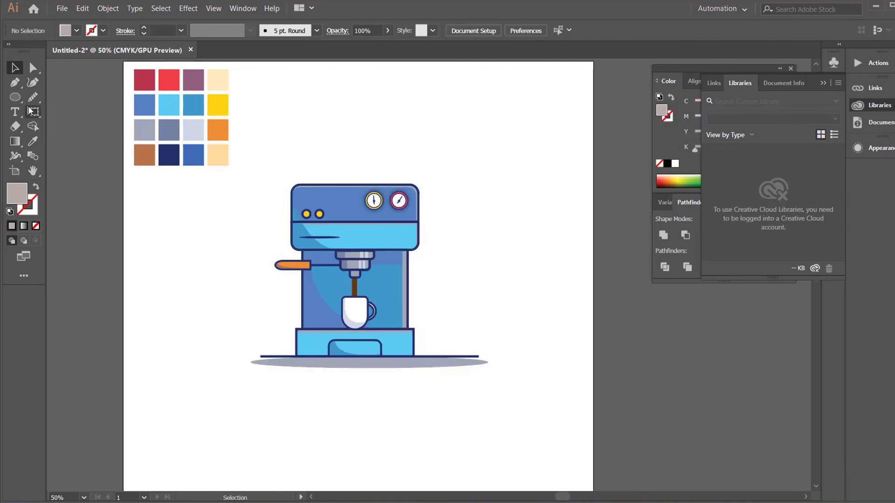
- Draw a circle about 503 px in diameter over the coffee machine and fill it with the palette's light orange
{"action": "left_click_drag", "start_coordinate": [256, 144], "coordinate": [494, 348]}
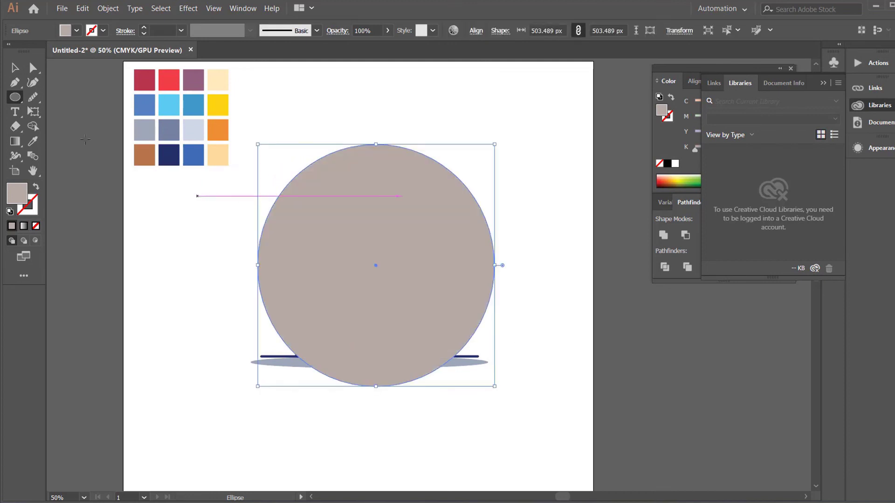
{"action": "left_click", "coordinate": [14, 68]}
{"action": "left_click", "coordinate": [36, 142]}
{"action": "left_click", "coordinate": [217, 155]}
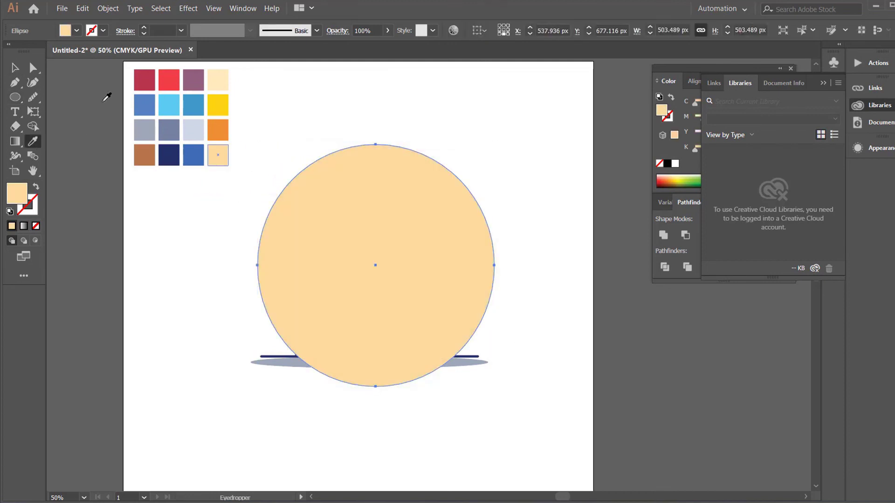
{"action": "left_click", "coordinate": [15, 68]}
- Send the light orange circle to the back and position it centred behind the coffee machine
{"action": "right_click", "coordinate": [172, 278]}
{"action": "mouse_move", "coordinate": [216, 443]}
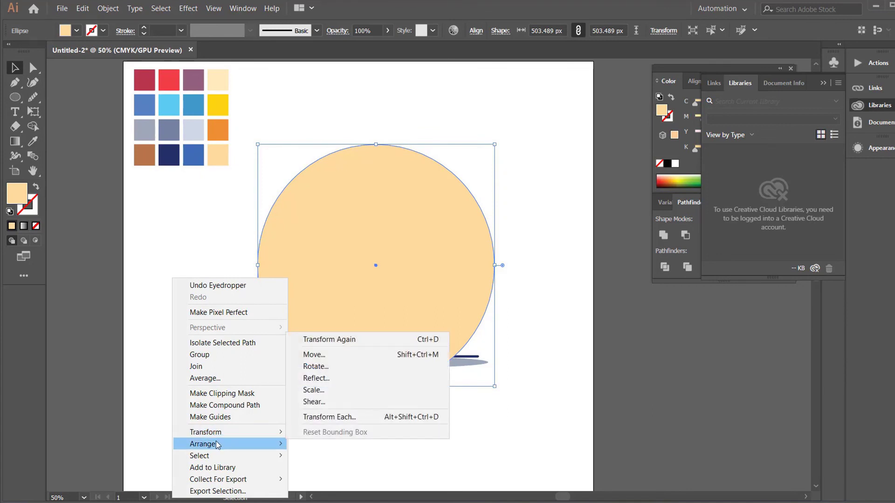
{"action": "left_click", "coordinate": [324, 480]}
{"action": "left_click_drag", "start_coordinate": [454, 311], "coordinate": [439, 299]}
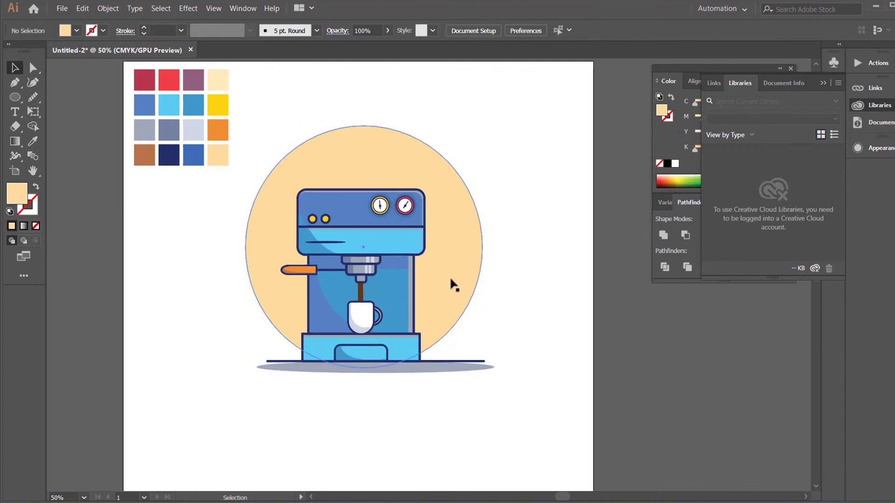
{"action": "left_click_drag", "start_coordinate": [450, 279], "coordinate": [448, 285]}
{"action": "left_click", "coordinate": [556, 306]}
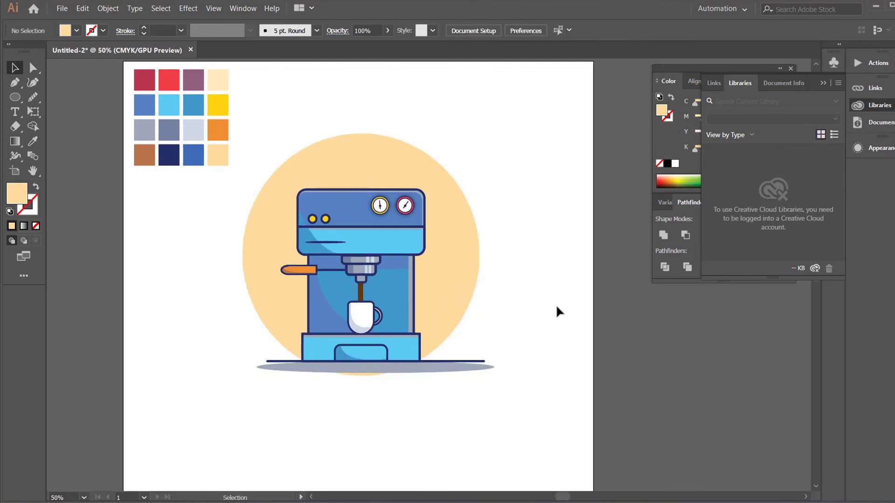
- Remove the sliver of the background circle that sticks out below the shadow ellipse with the Shape Builder tool
{"action": "left_click_drag", "start_coordinate": [356, 407], "coordinate": [365, 371]}
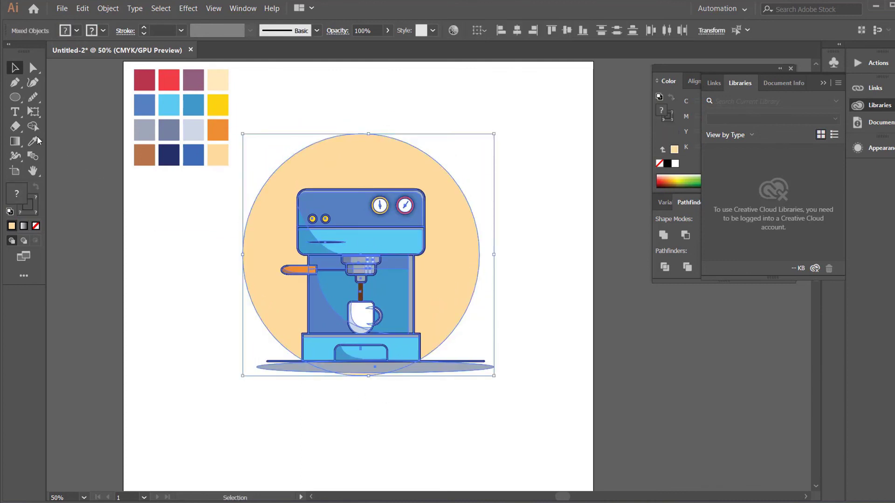
{"action": "key", "text": "shift+m"}
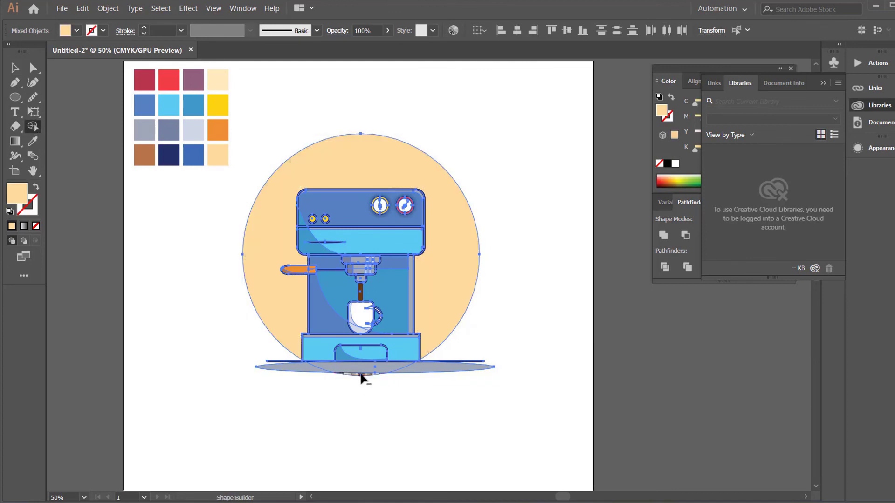
{"action": "key", "text": "v"}
{"action": "left_click", "coordinate": [241, 355]}
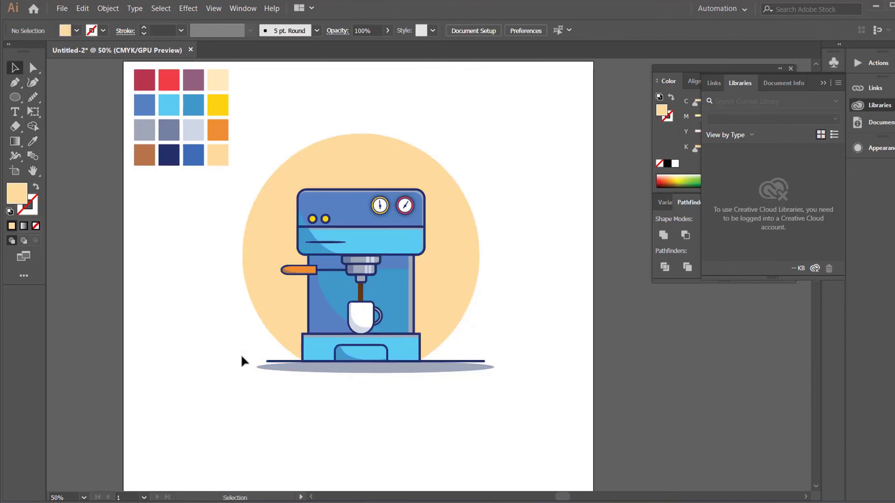